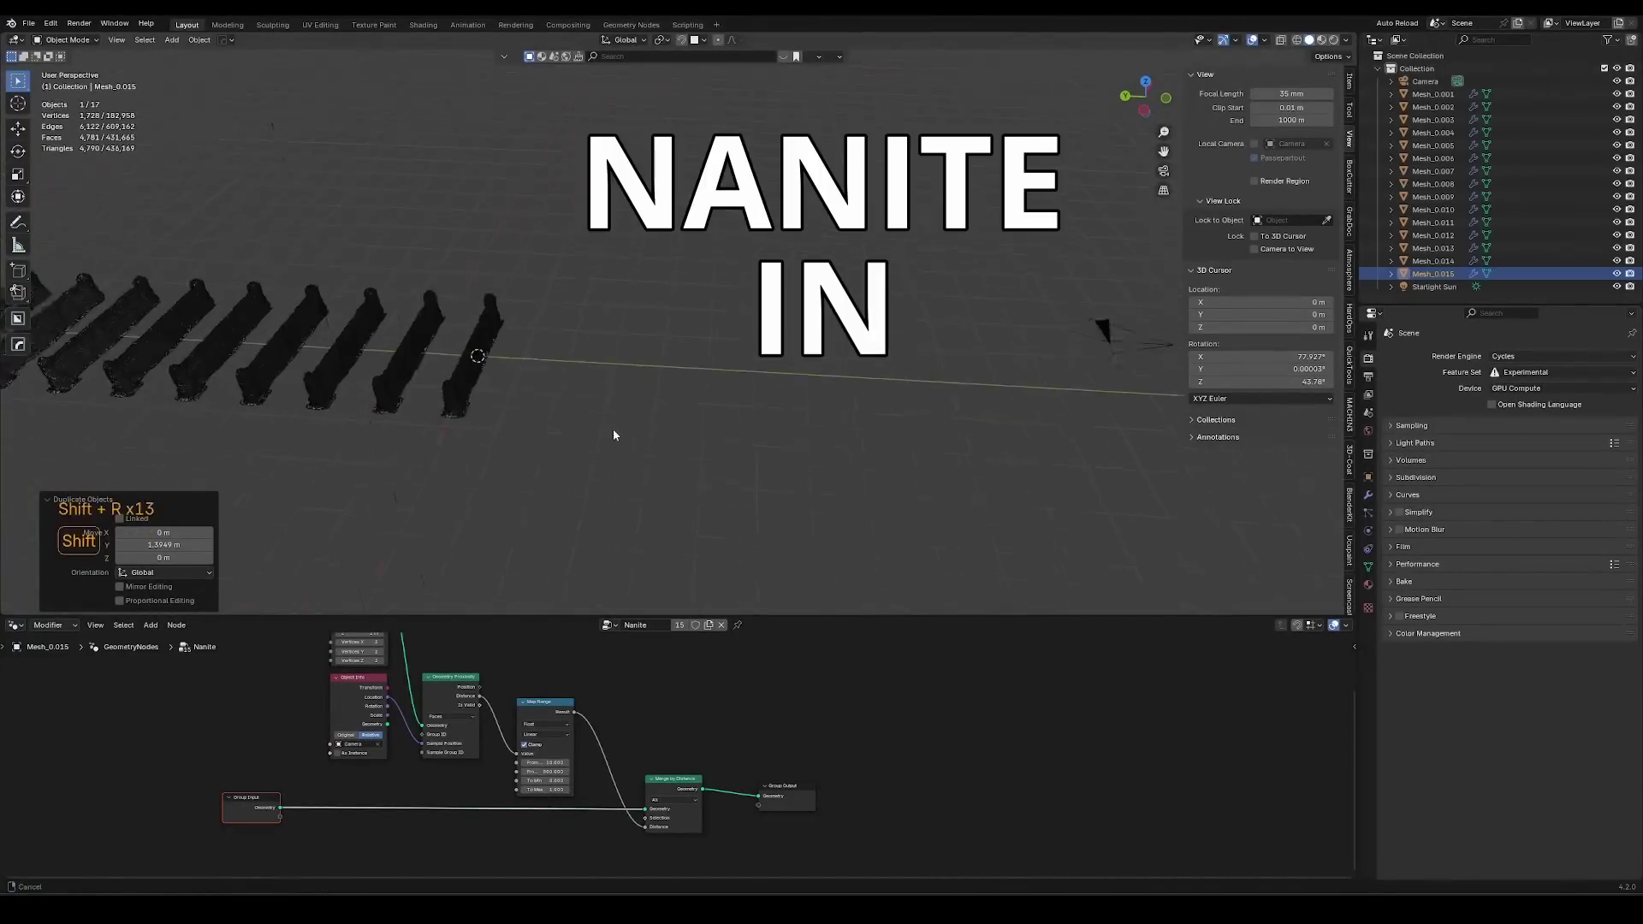
middle_click_drag(657, 425, 771, 428, "shift")
scroll(599, 393, "up", 6)
middle_click_drag(257, 368, 651, 368, "shift")
middle_click_drag(203, 363, 519, 178, "shift")
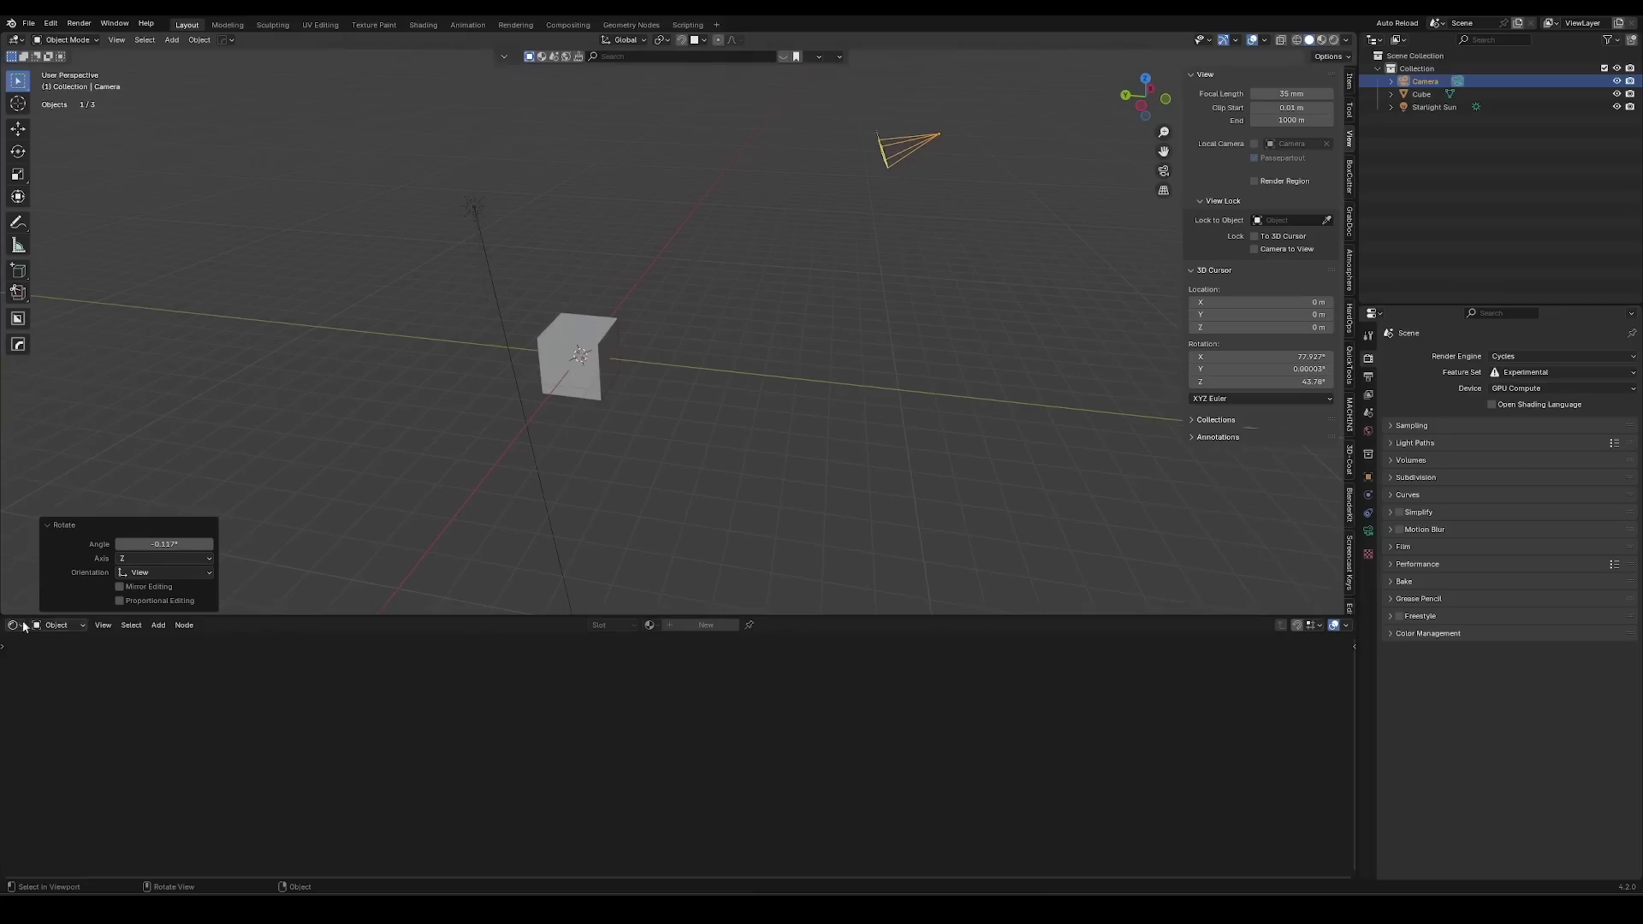
Place the Mesh_0.010 stone wall from the rock and tree scans asset catalog into the scene.
left_click(22, 626)
left_click(425, 700)
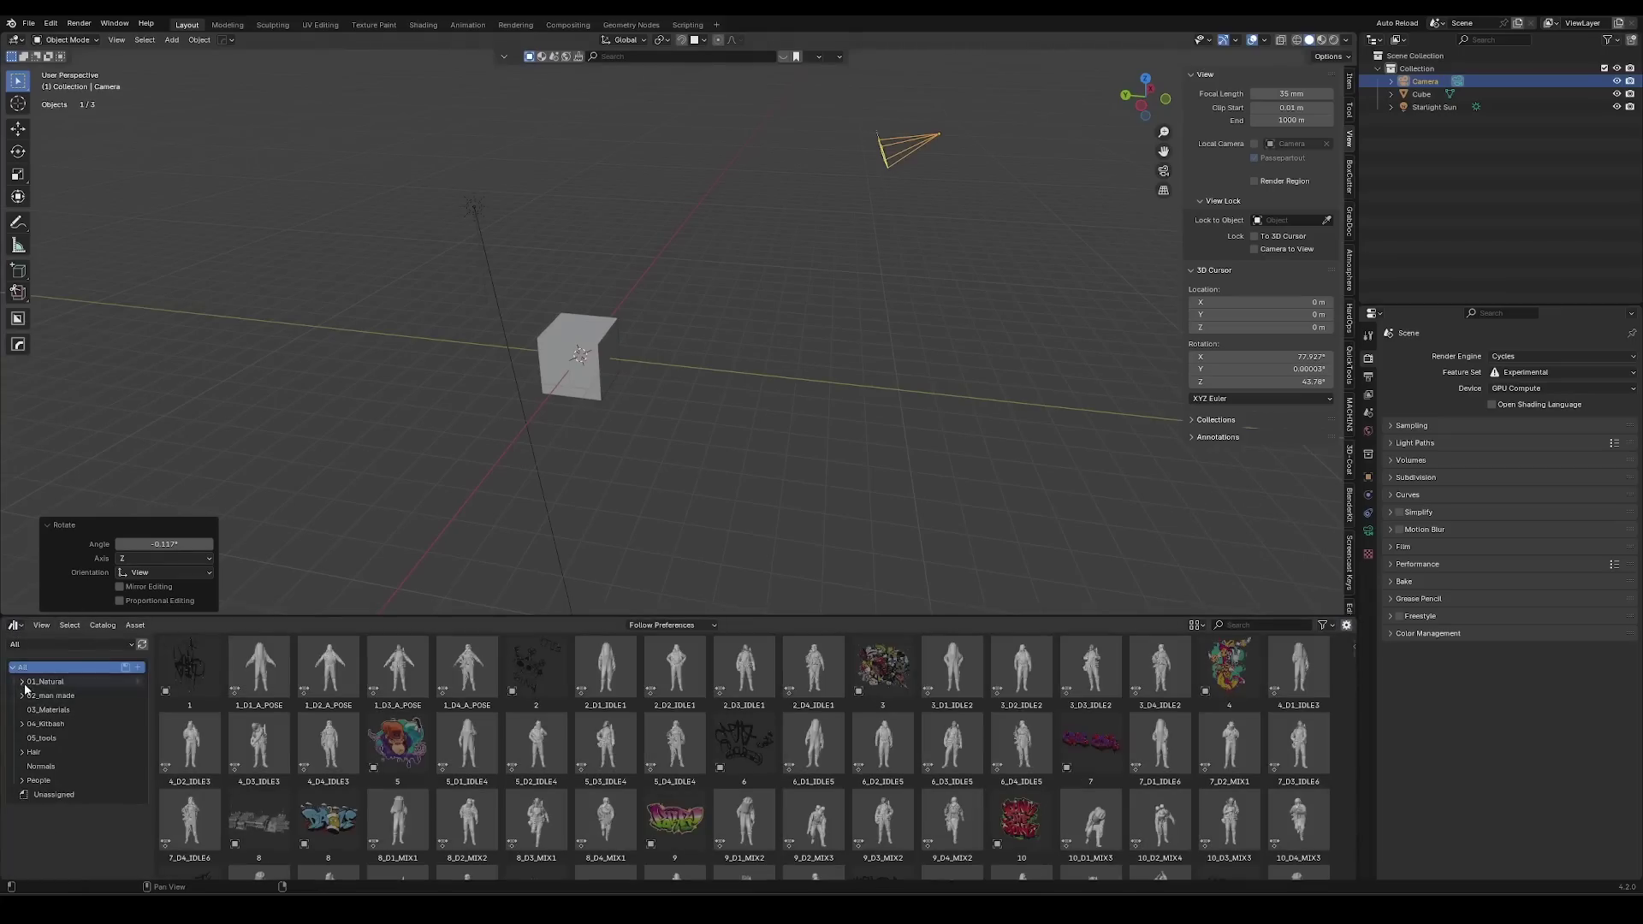
left_click_drag(813, 672, 587, 318)
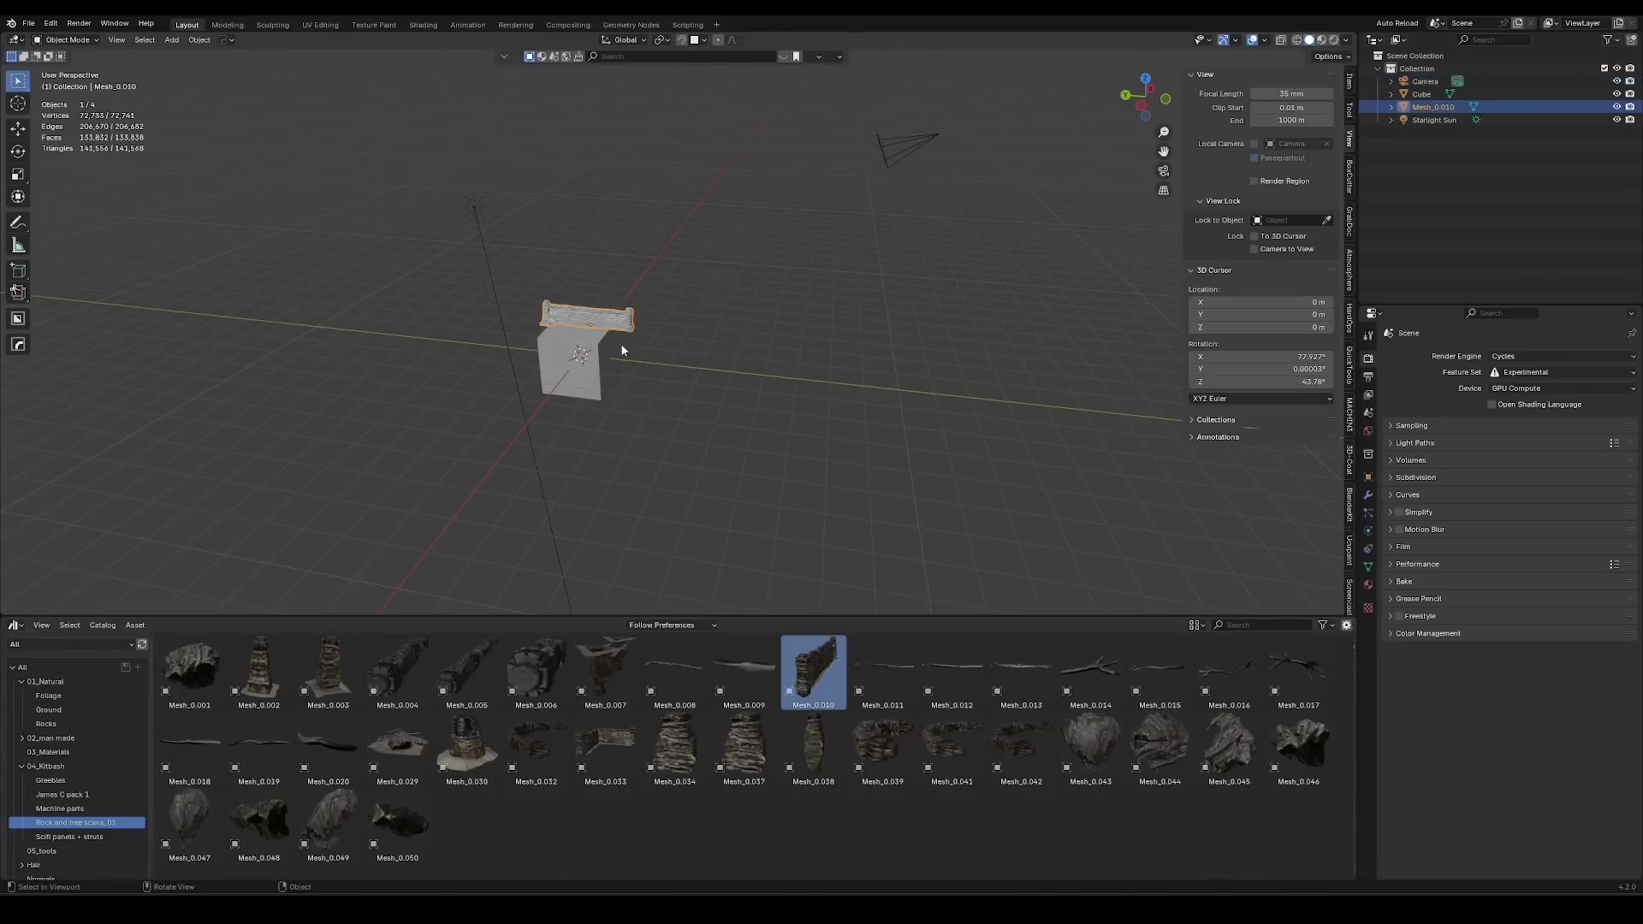
Rotate the wall 90° about the Z axis and clear its location so it sits at the world origin.
type("rz90")
key("Return")
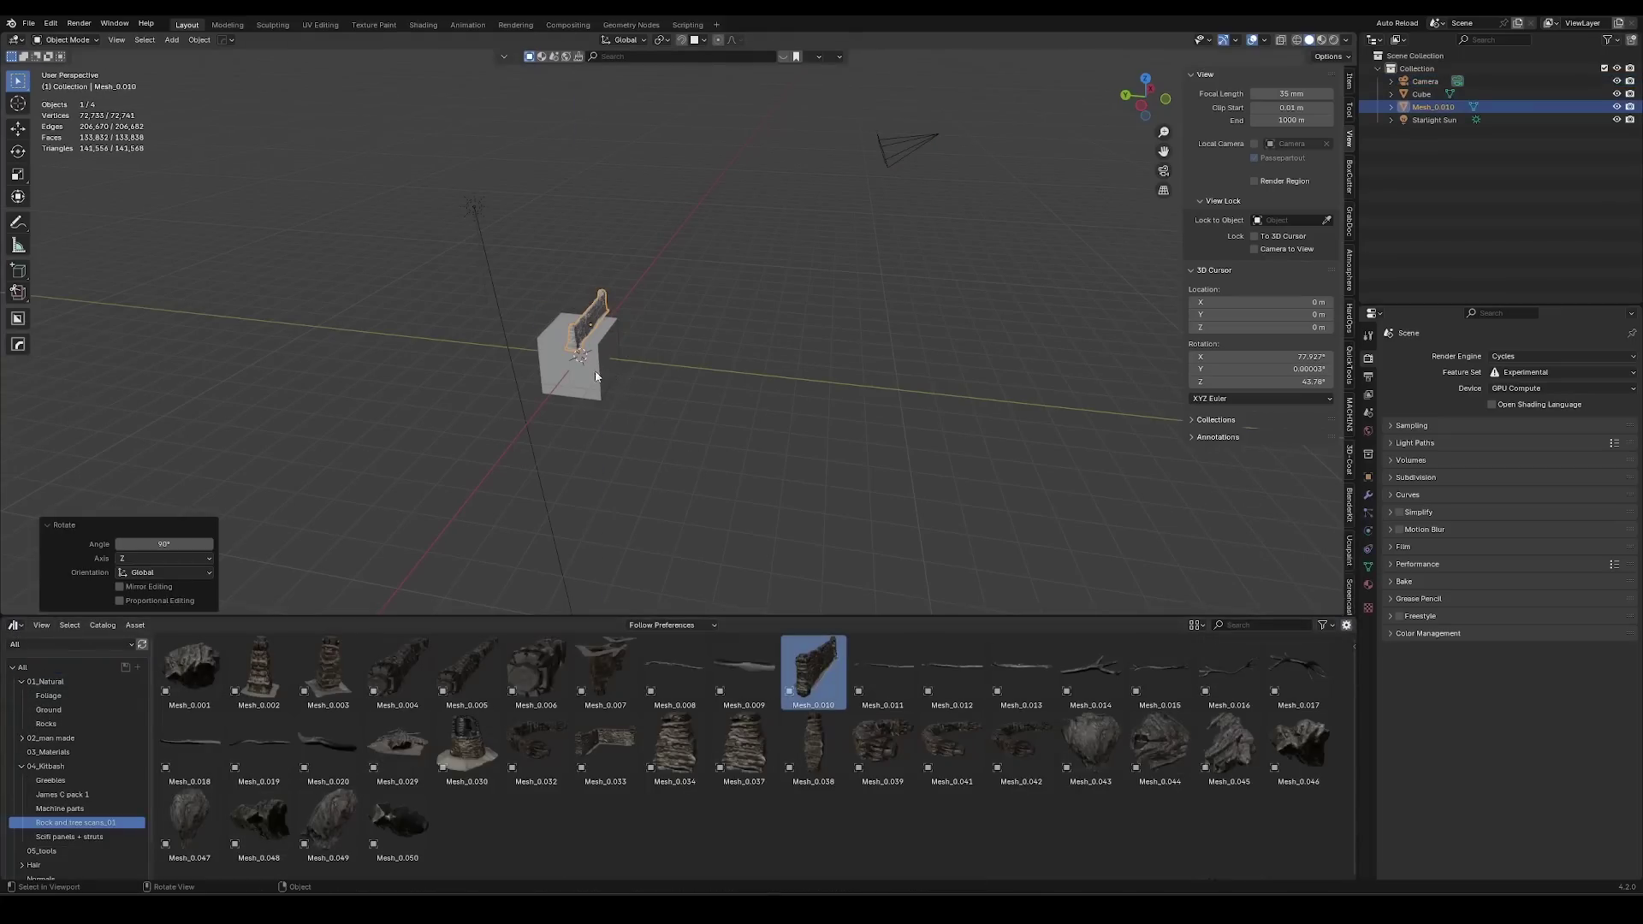
key("alt+g")
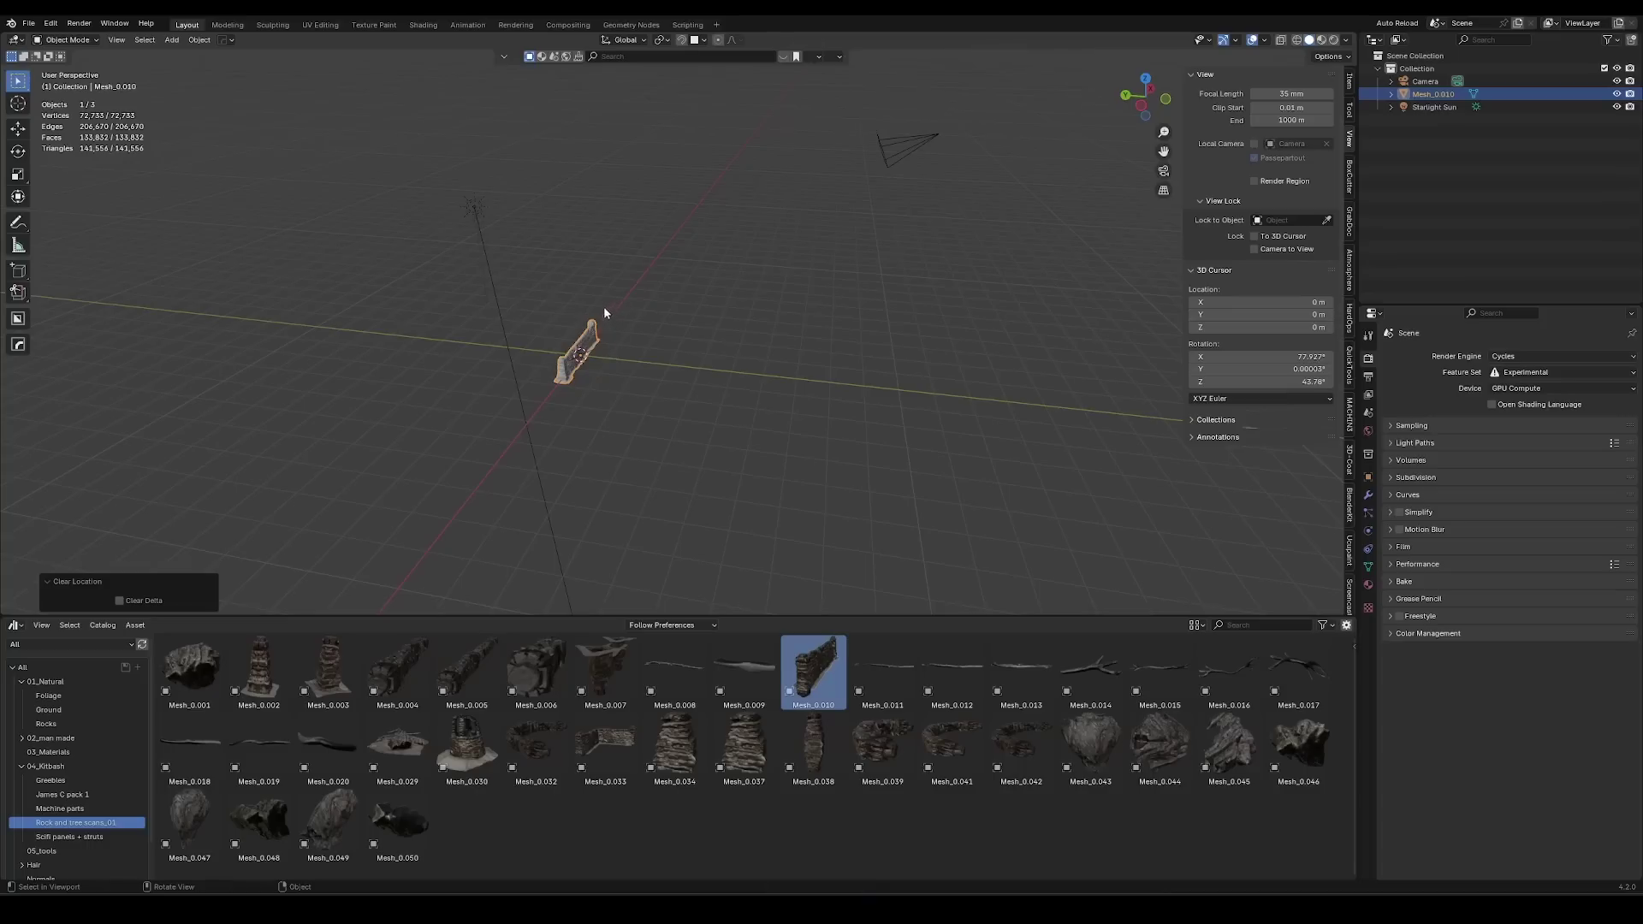
Create a new geometry node group on the wall and name it Nanite.
left_click(16, 626)
key("g")
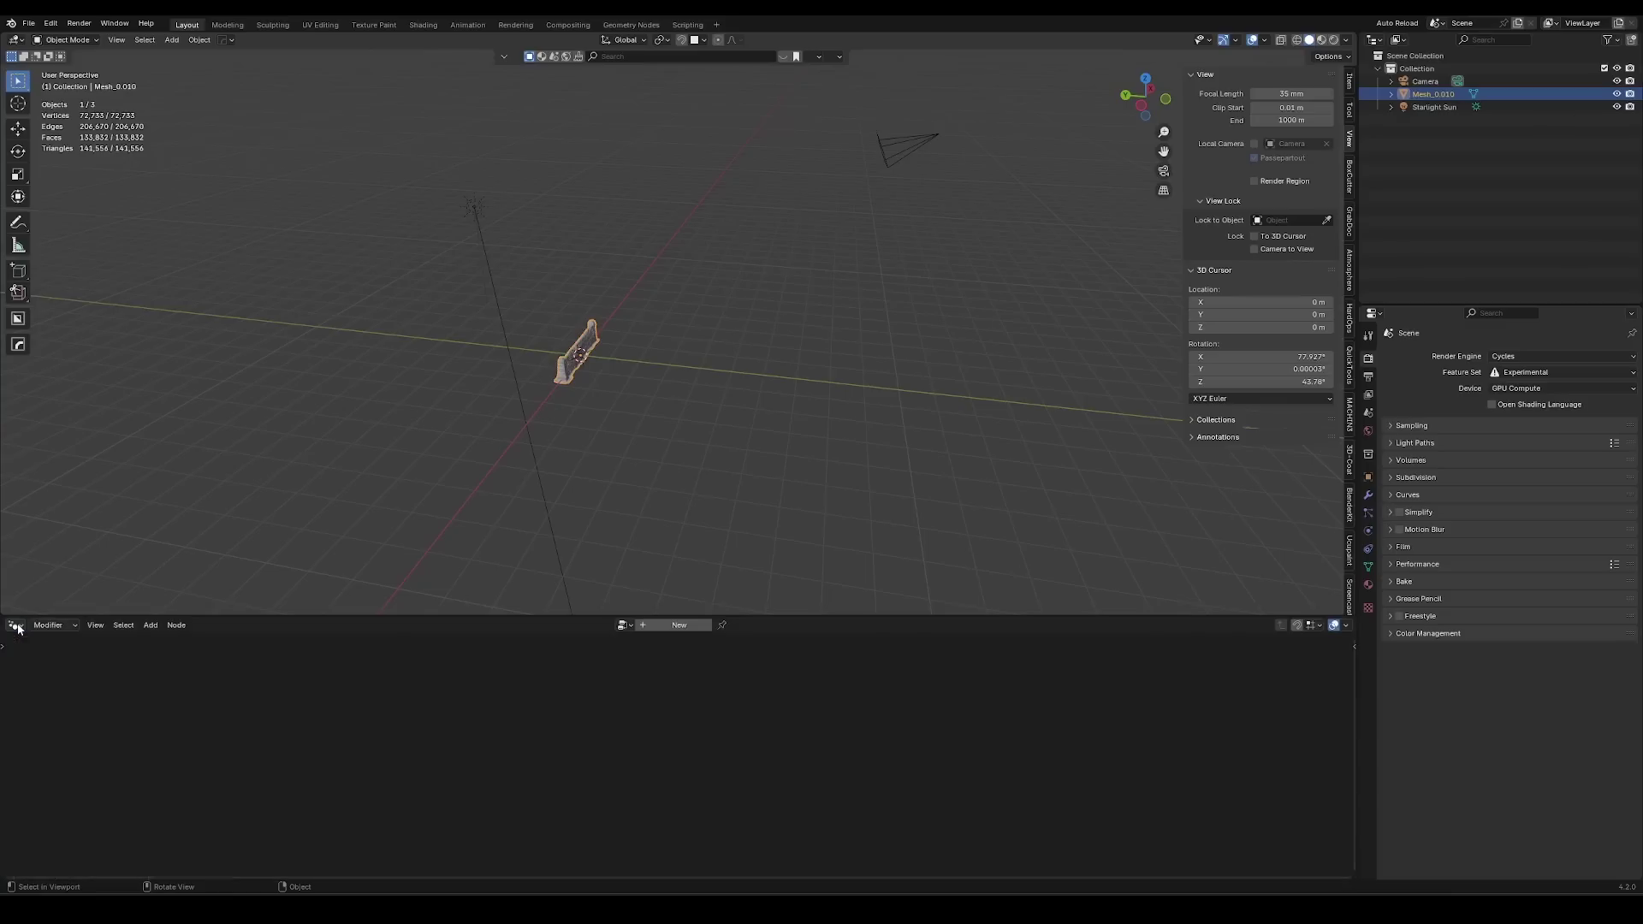
left_click(680, 625)
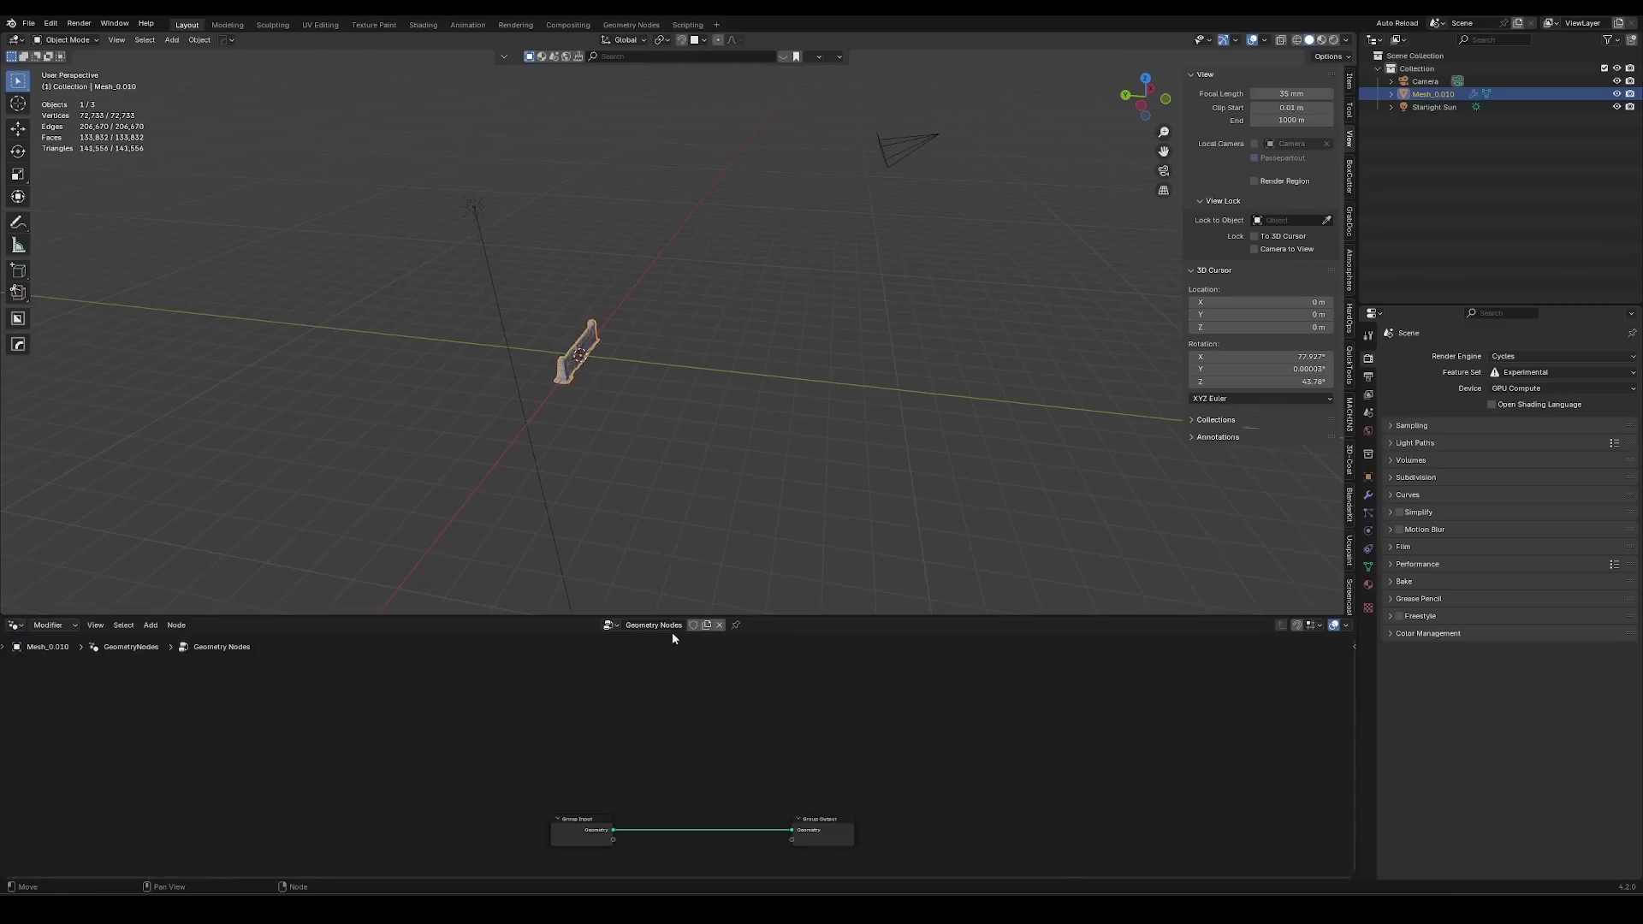
type("Nanite")
key("Return")
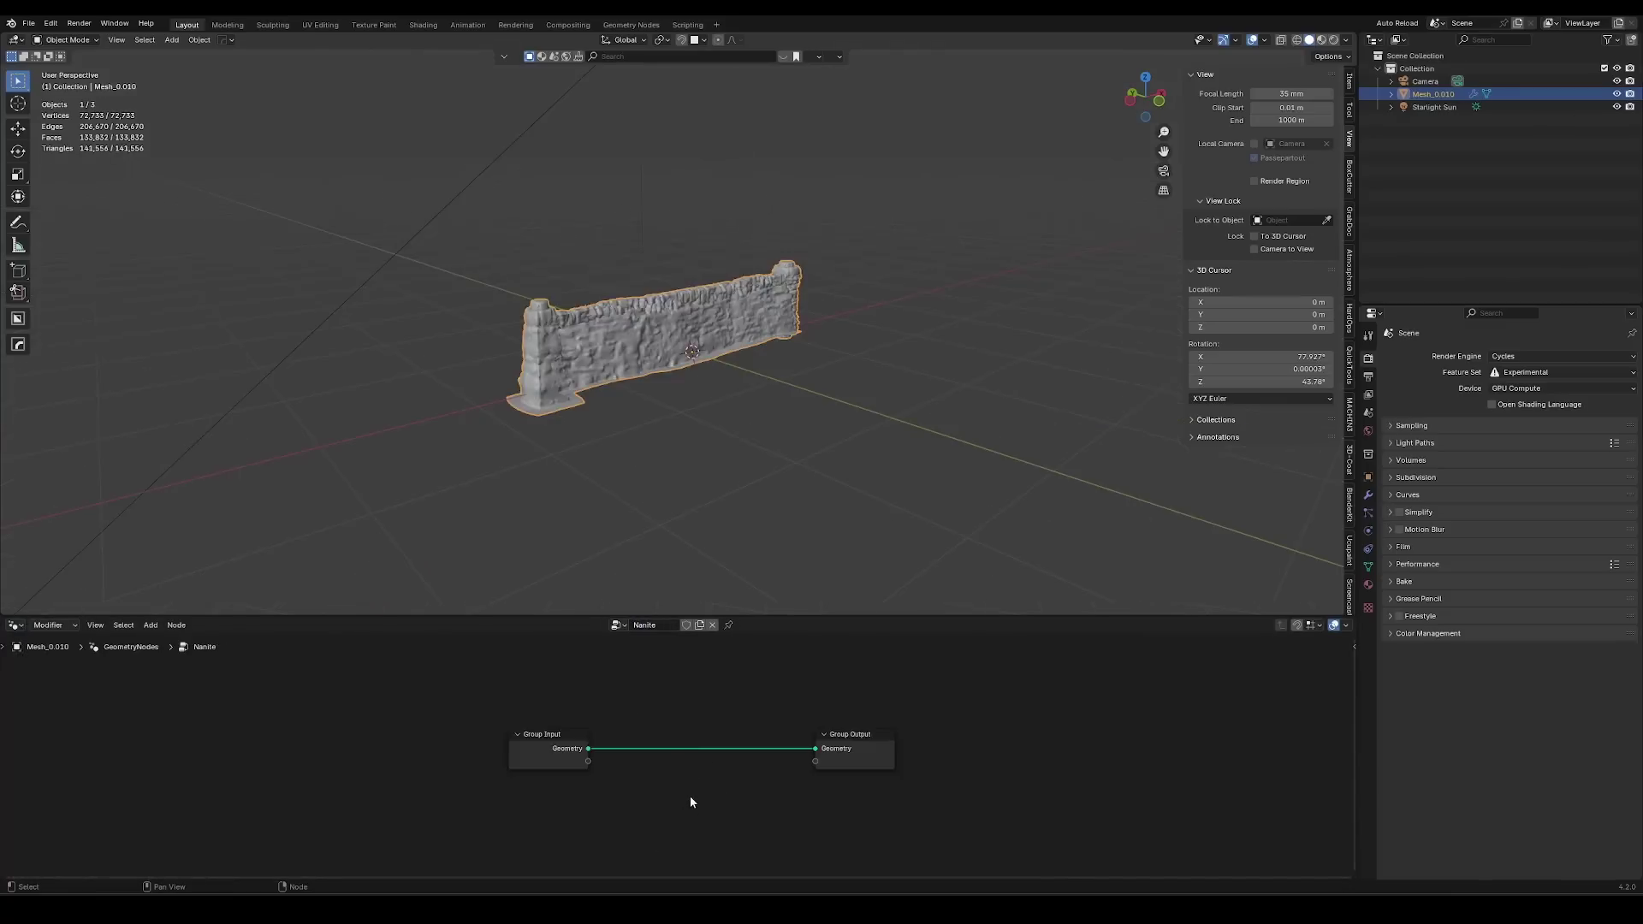
Insert a Merge by Distance node between Group Input and Group Output.
key("shift+a")
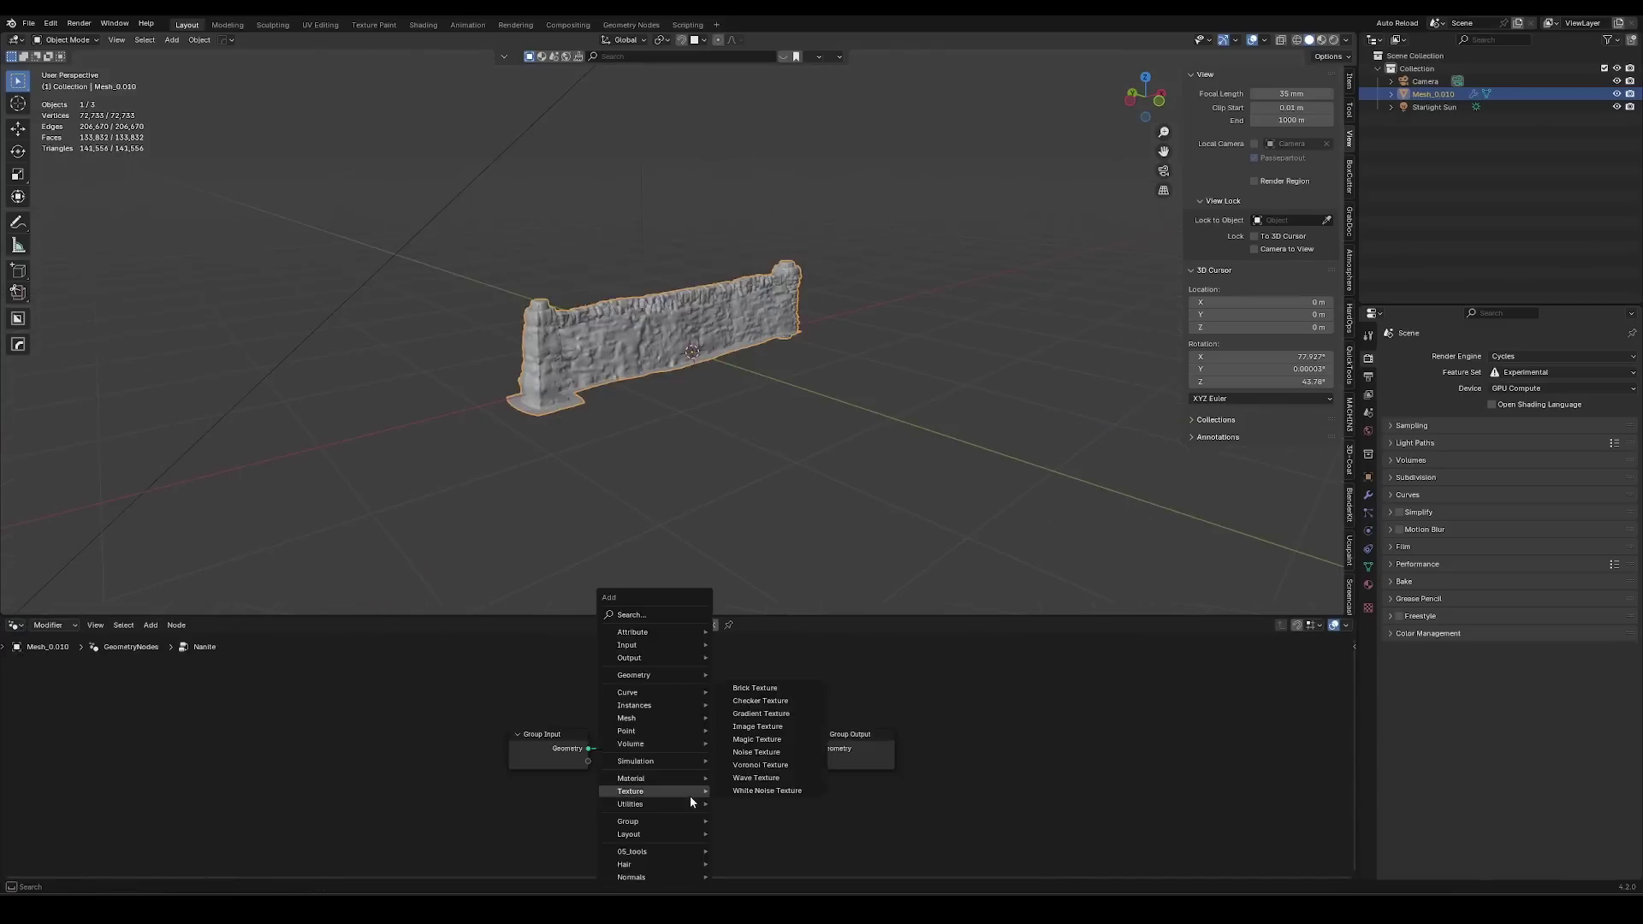
type("merge")
key("Return")
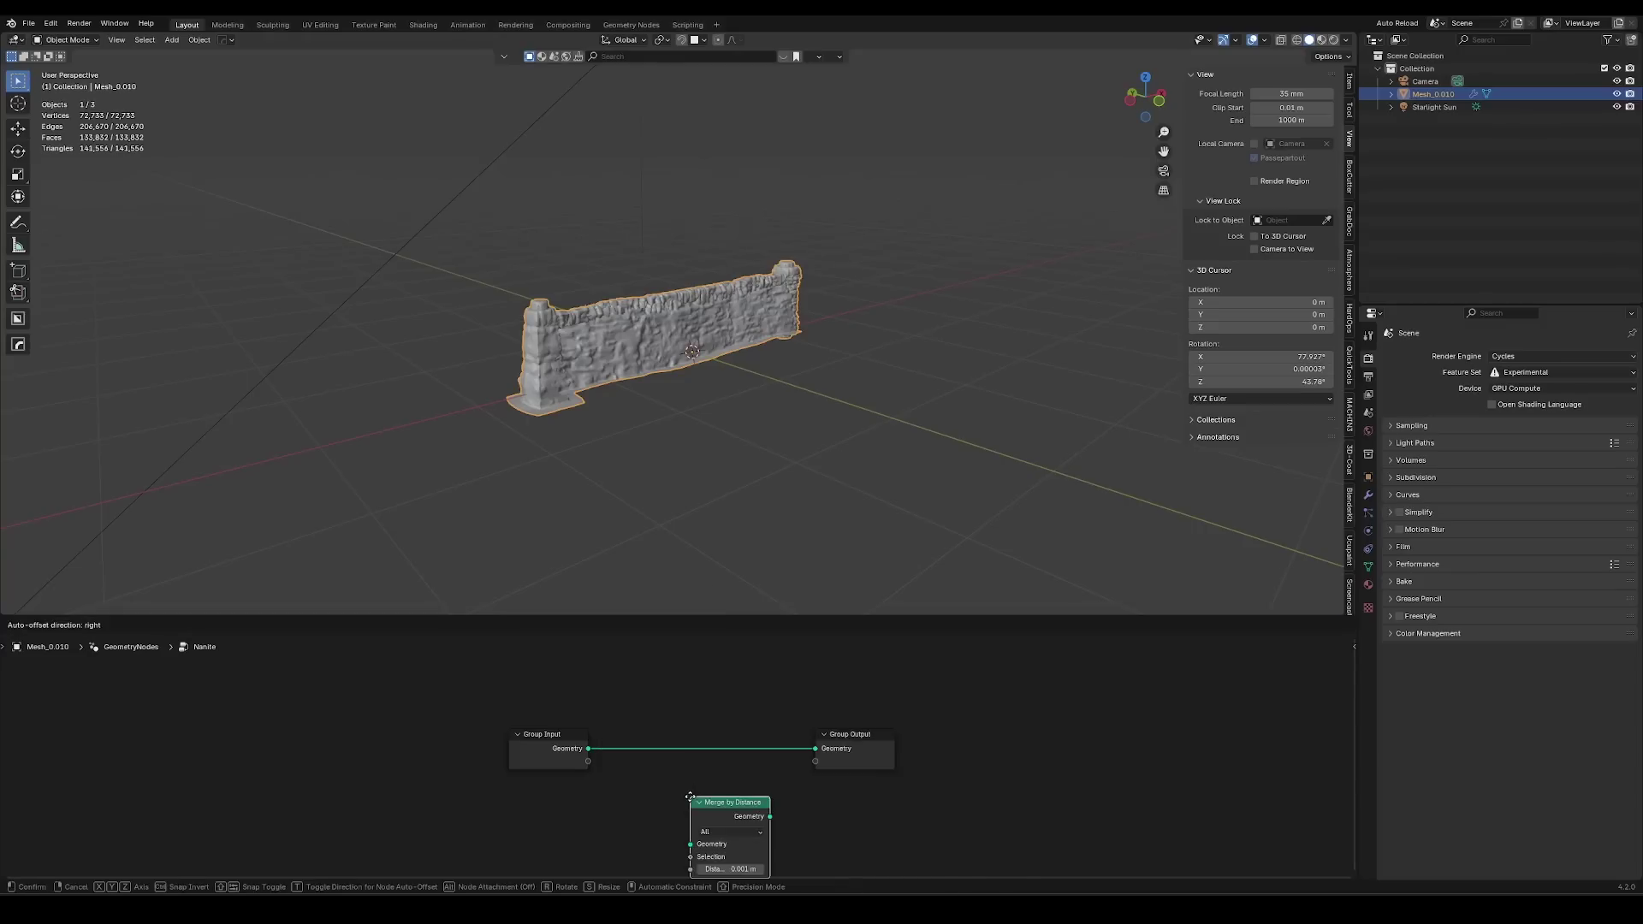
left_click(667, 738)
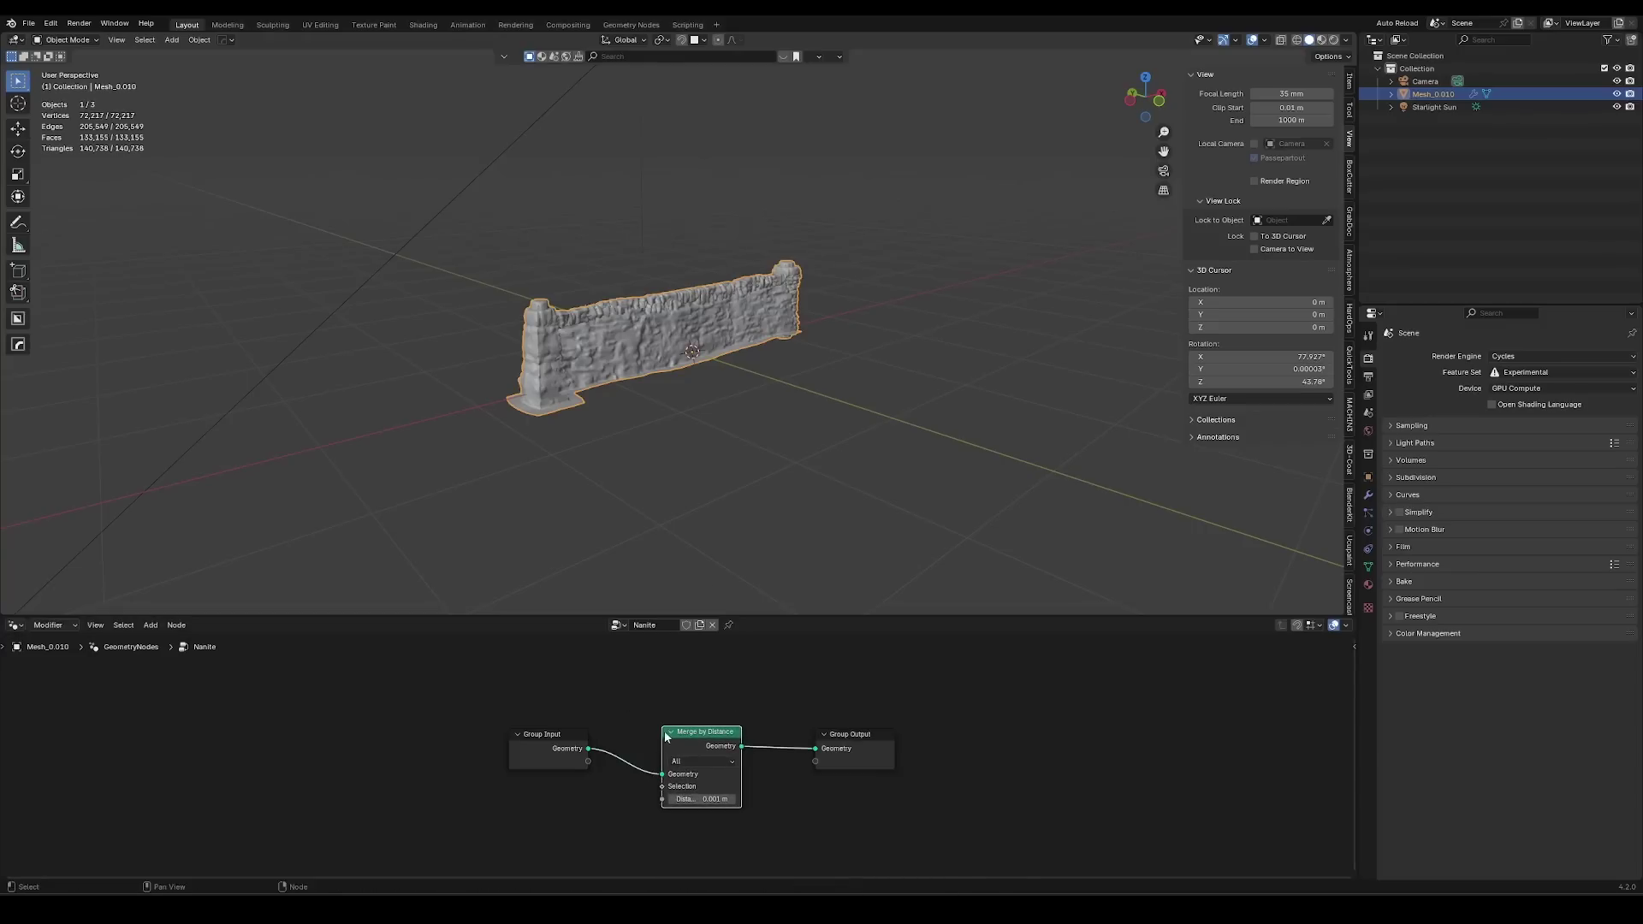
Enable the wireframe overlay in the viewport to show the wall's topology up close.
left_click(1264, 42)
left_click(1185, 258)
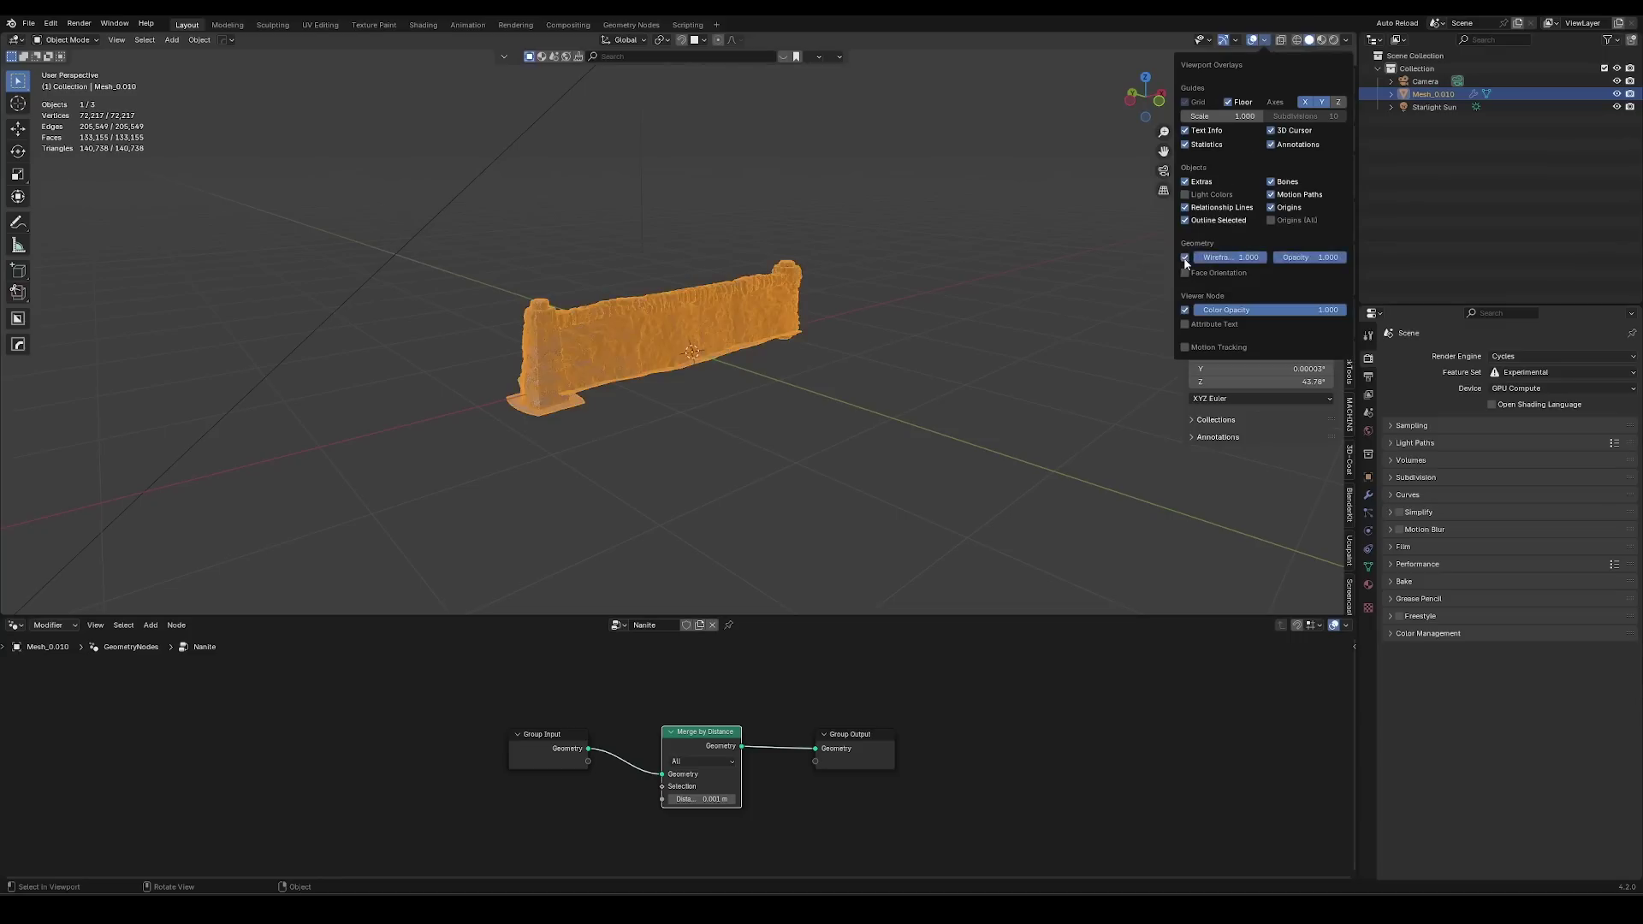
middle_click_drag(722, 516, 760, 377, "ctrl")
scroll(760, 376, "up", 2)
Set the Merge by Distance node's distance to 0.1 m and inspect the simplified wall.
left_click(676, 799)
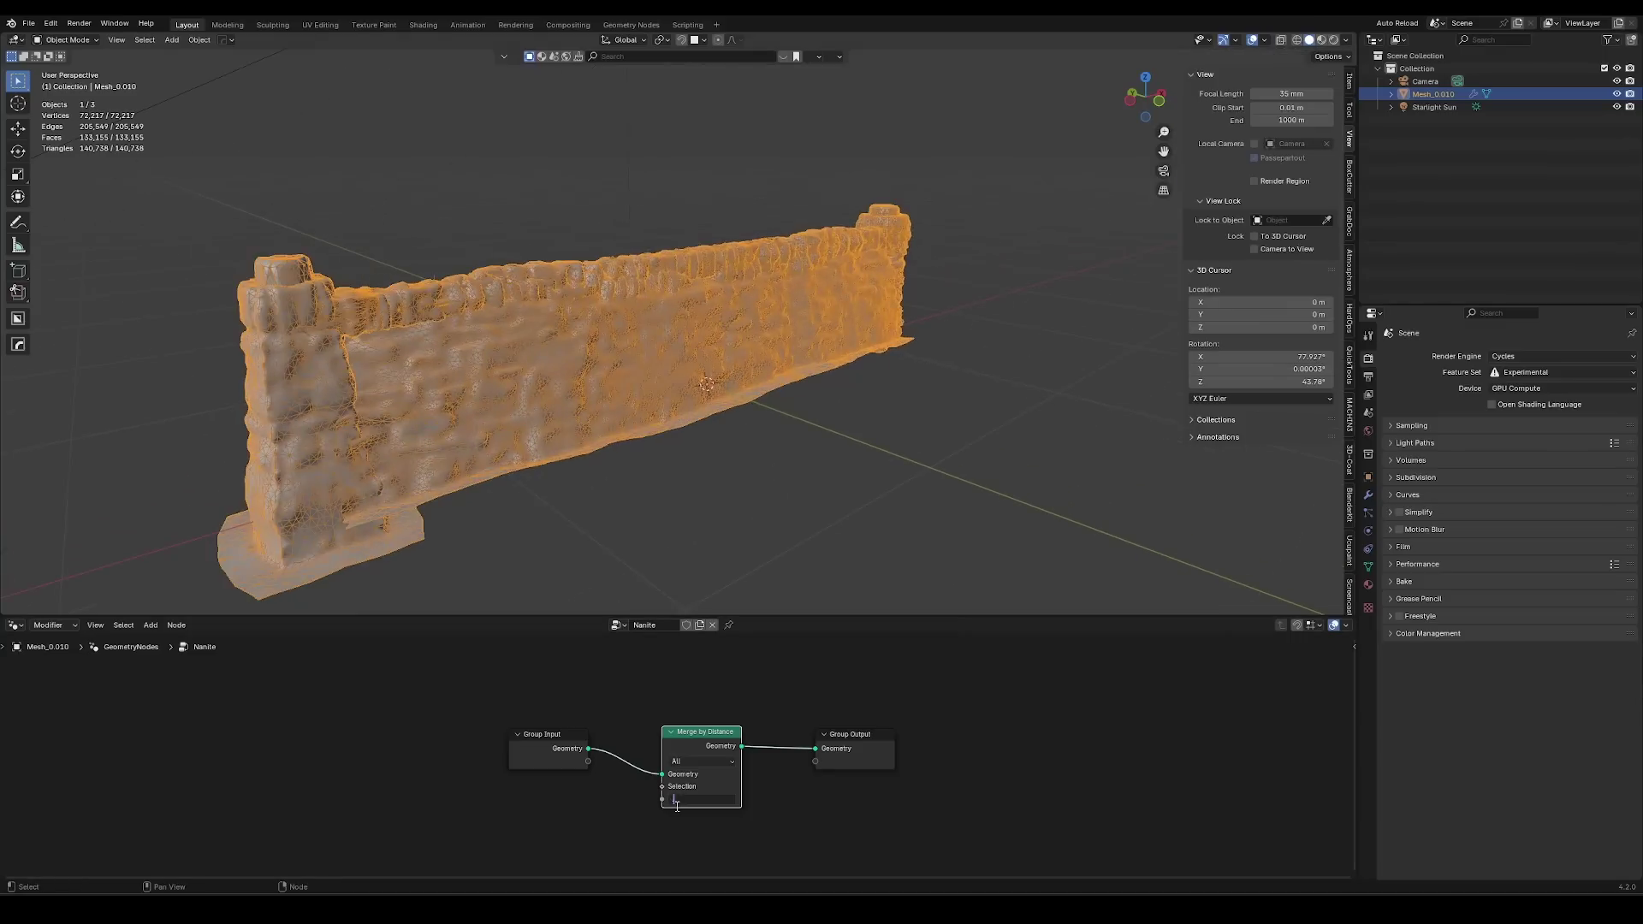
key("Return")
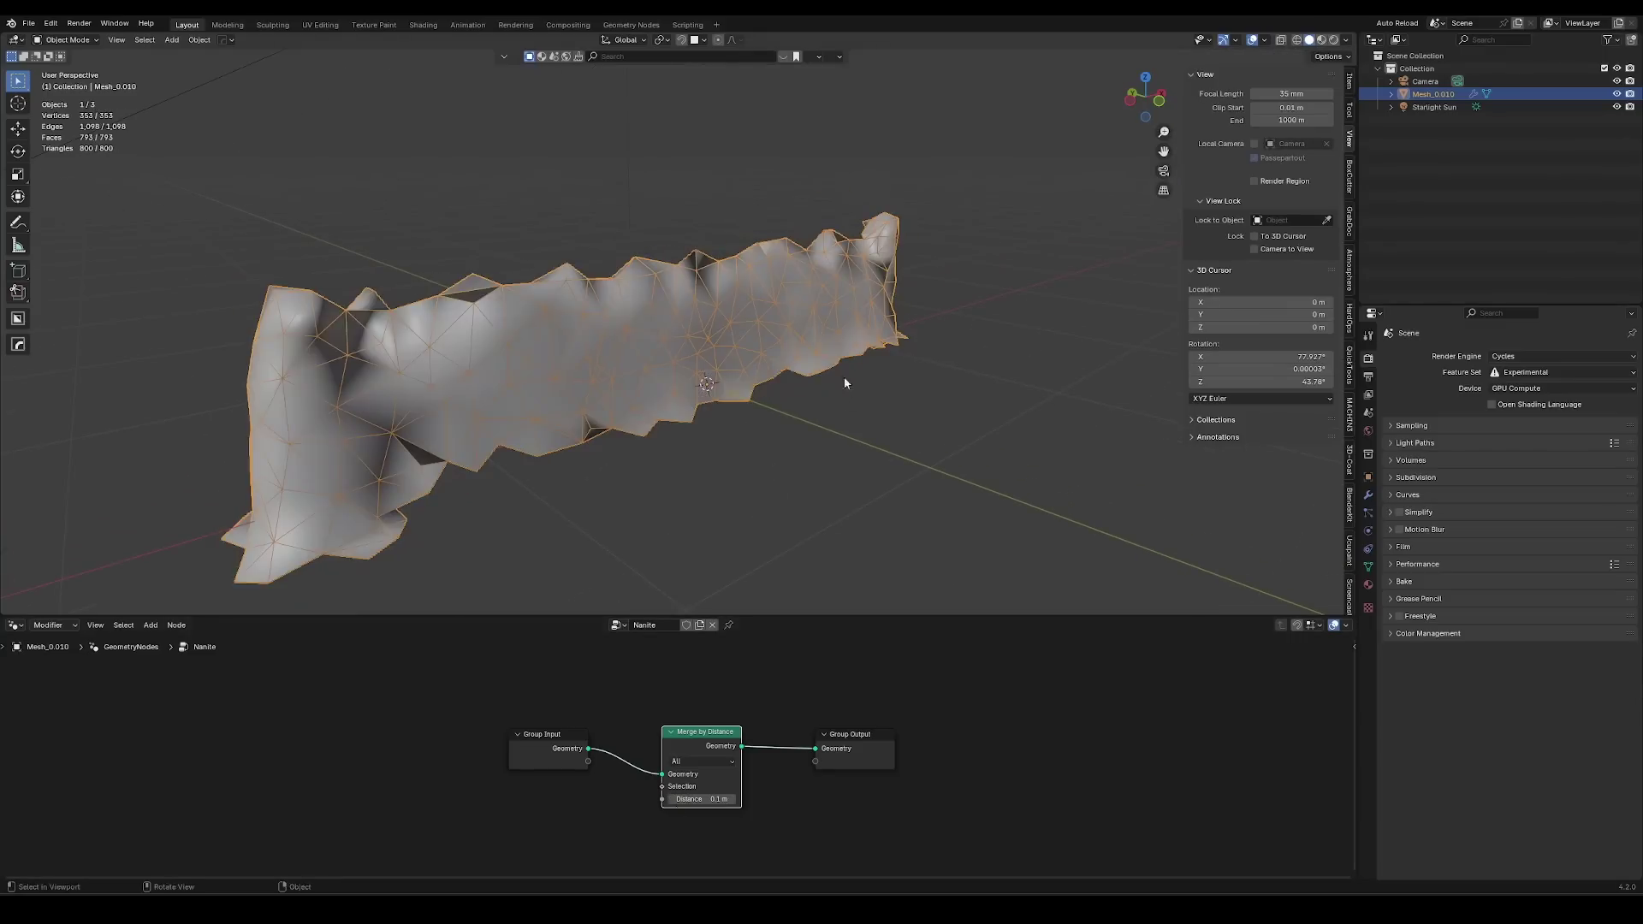
middle_click_drag(599, 361, 520, 367)
Add a Merge by Distance node between Group Input and Group Output, with its distance set to 0.1 m.
key("shift+a")
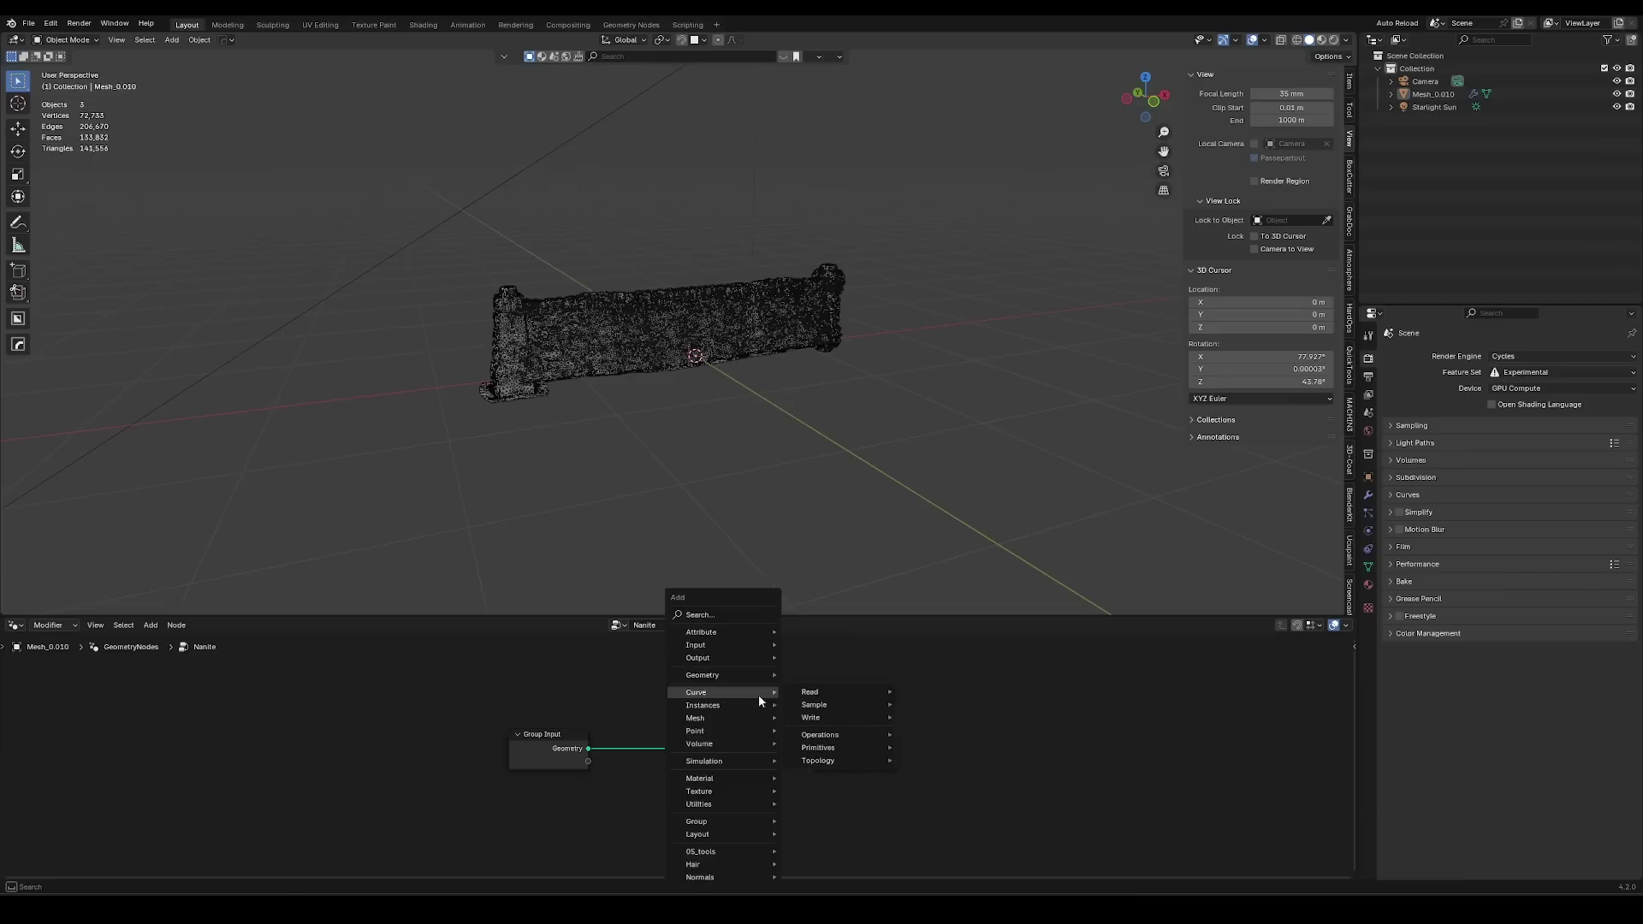
type("merg")
key("Return")
left_click(659, 720)
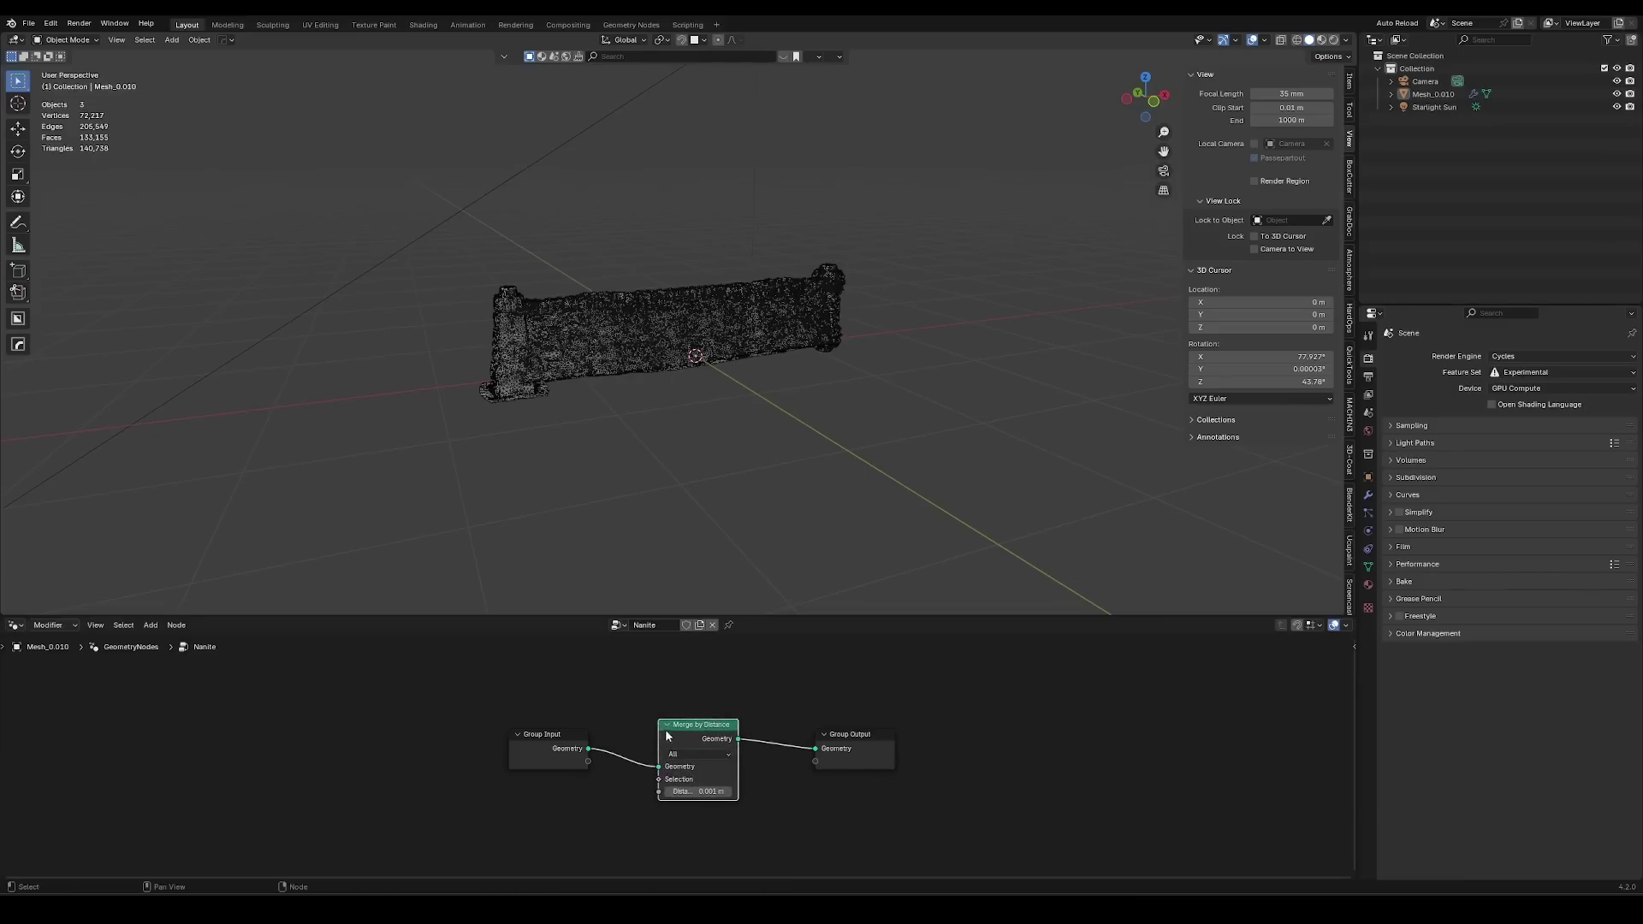
left_click(699, 791)
type("0.1")
key("Return")
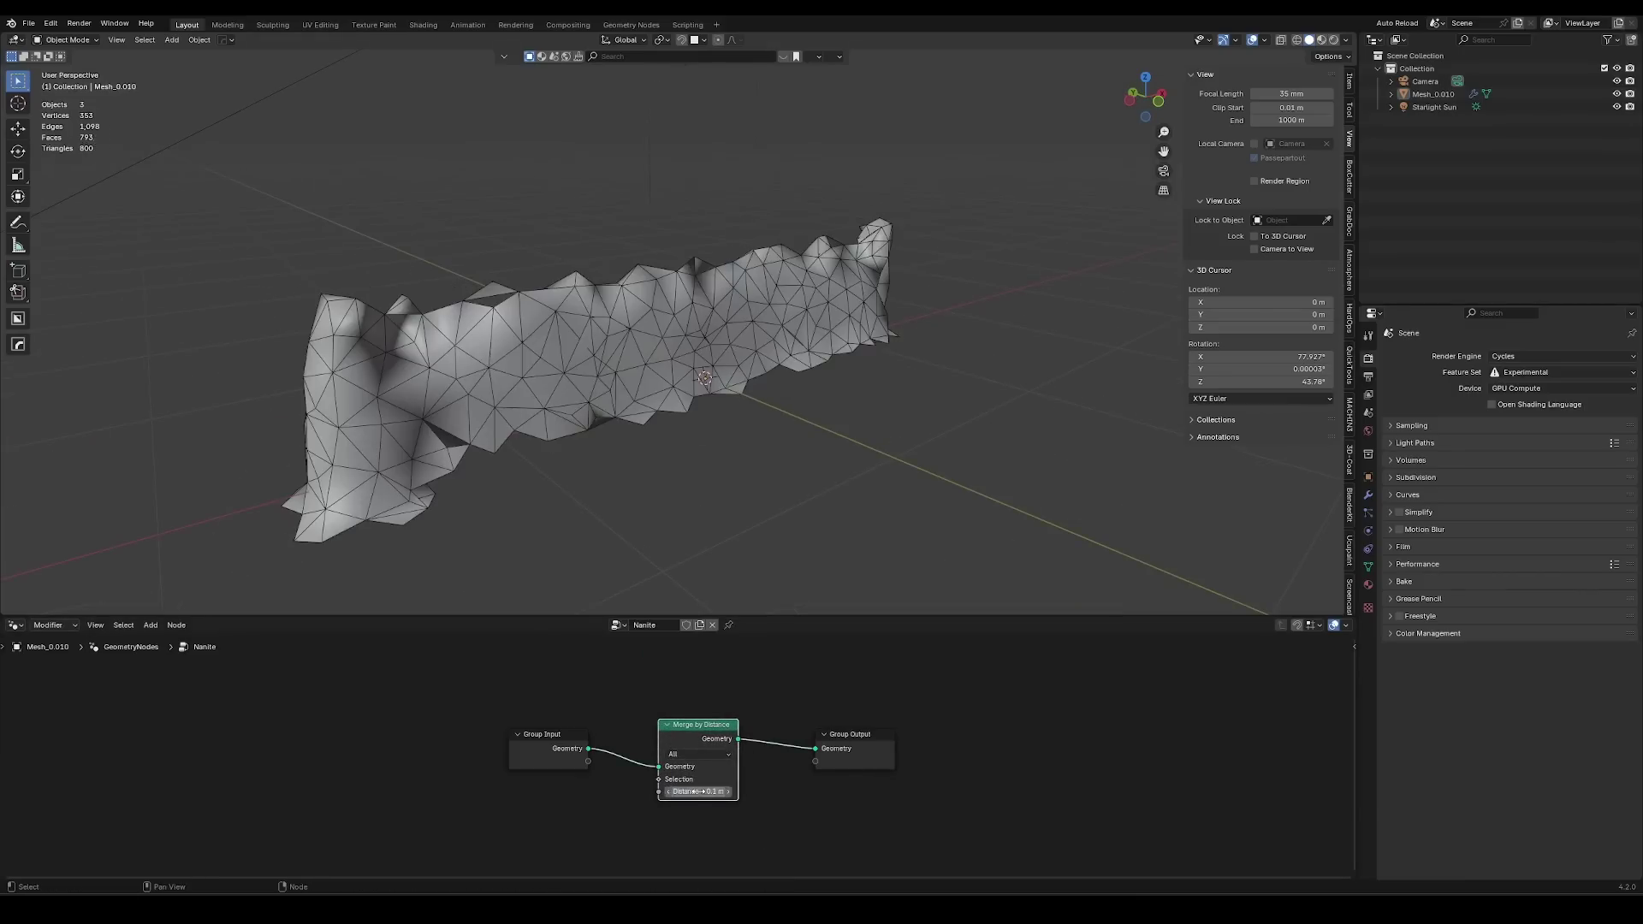
Lower the camera along the Z axis so it sits closer to the wall's height.
middle_click_drag(756, 356, 799, 429)
scroll(799, 429, "down", 3)
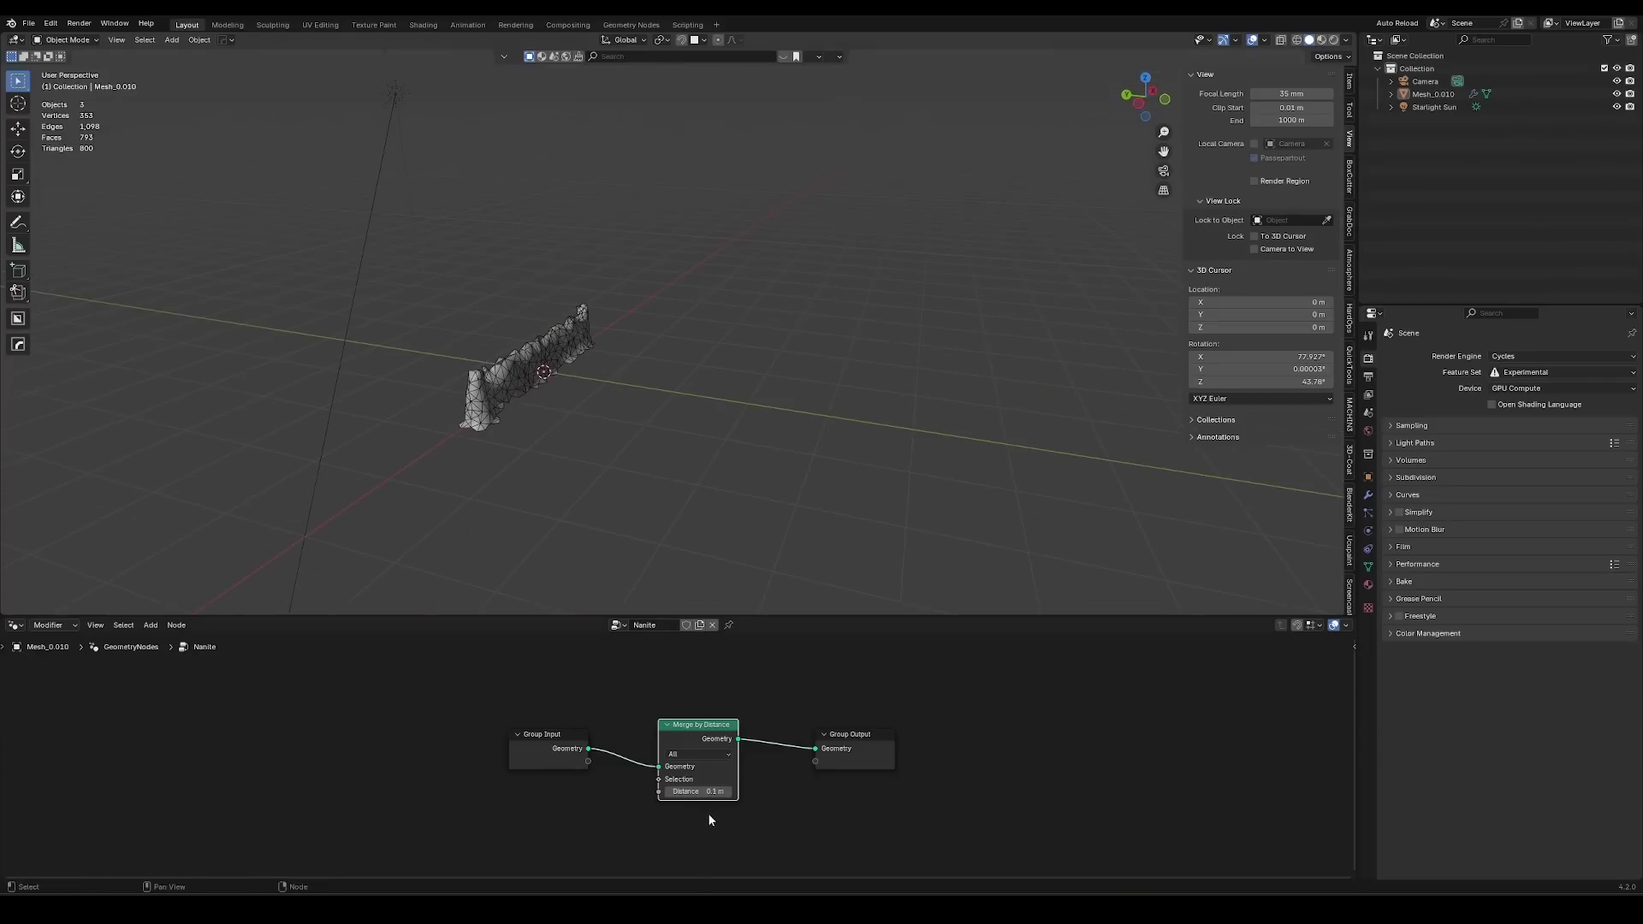
middle_click_drag(751, 421, 747, 433)
left_click(474, 416)
middle_click_drag(771, 318, 892, 275)
scroll(891, 276, "down", 5)
left_click(736, 264)
middle_click_drag(736, 264, 697, 258)
key("g")
key("z")
left_click(697, 399)
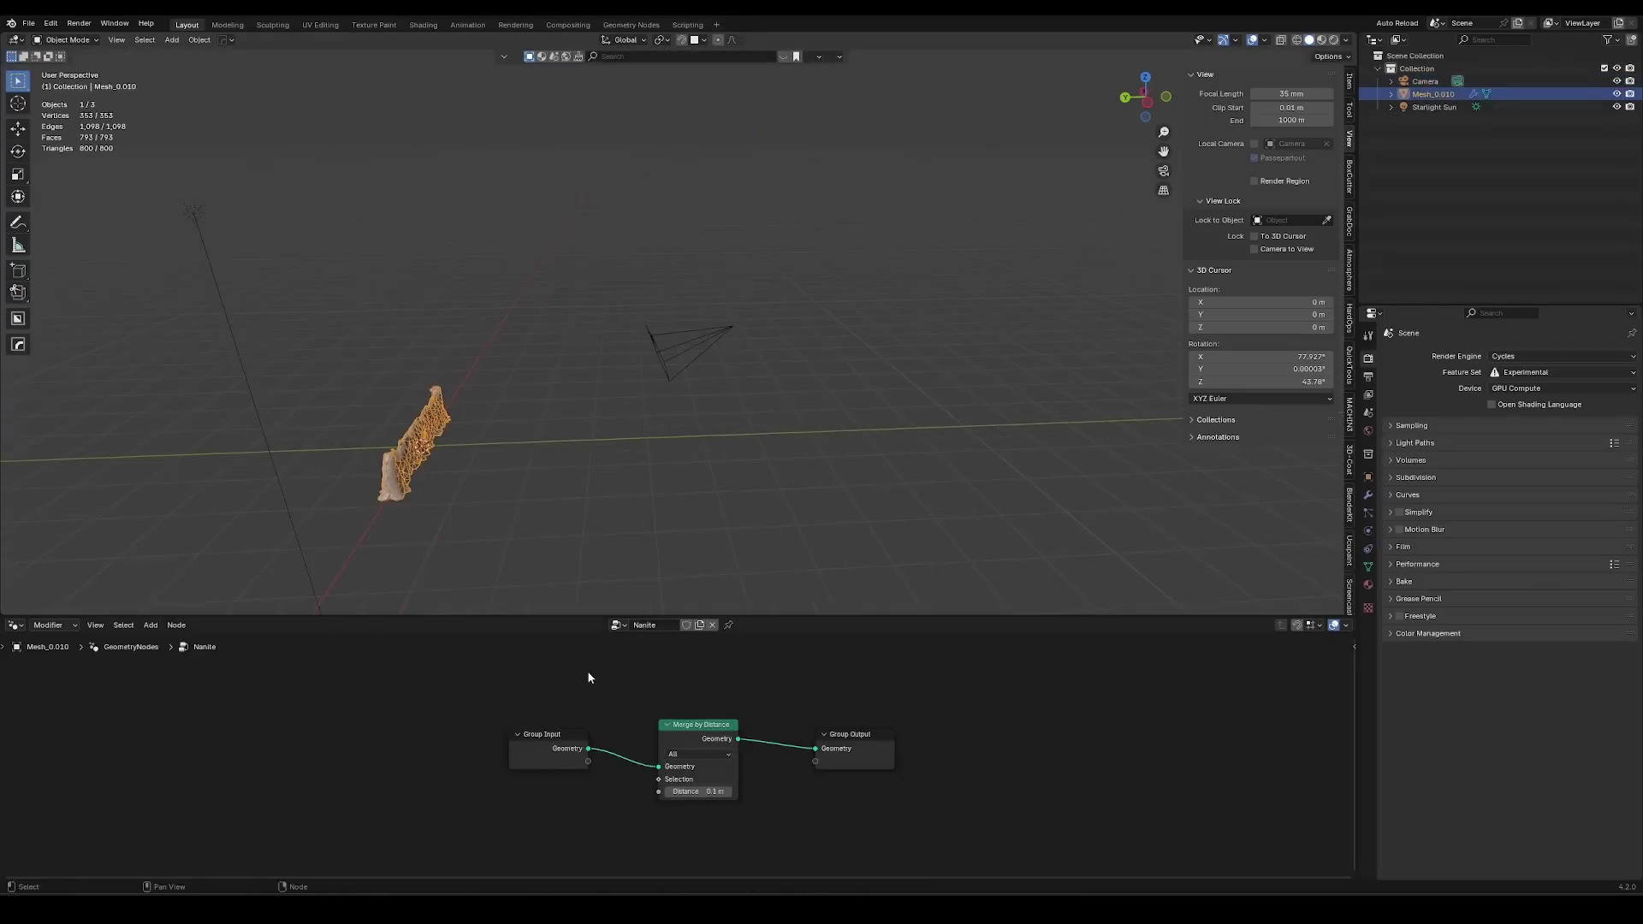
Add an Object Info node above the existing nodes and pick the camera as its object.
key("shift+a")
type("object info")
key("Return")
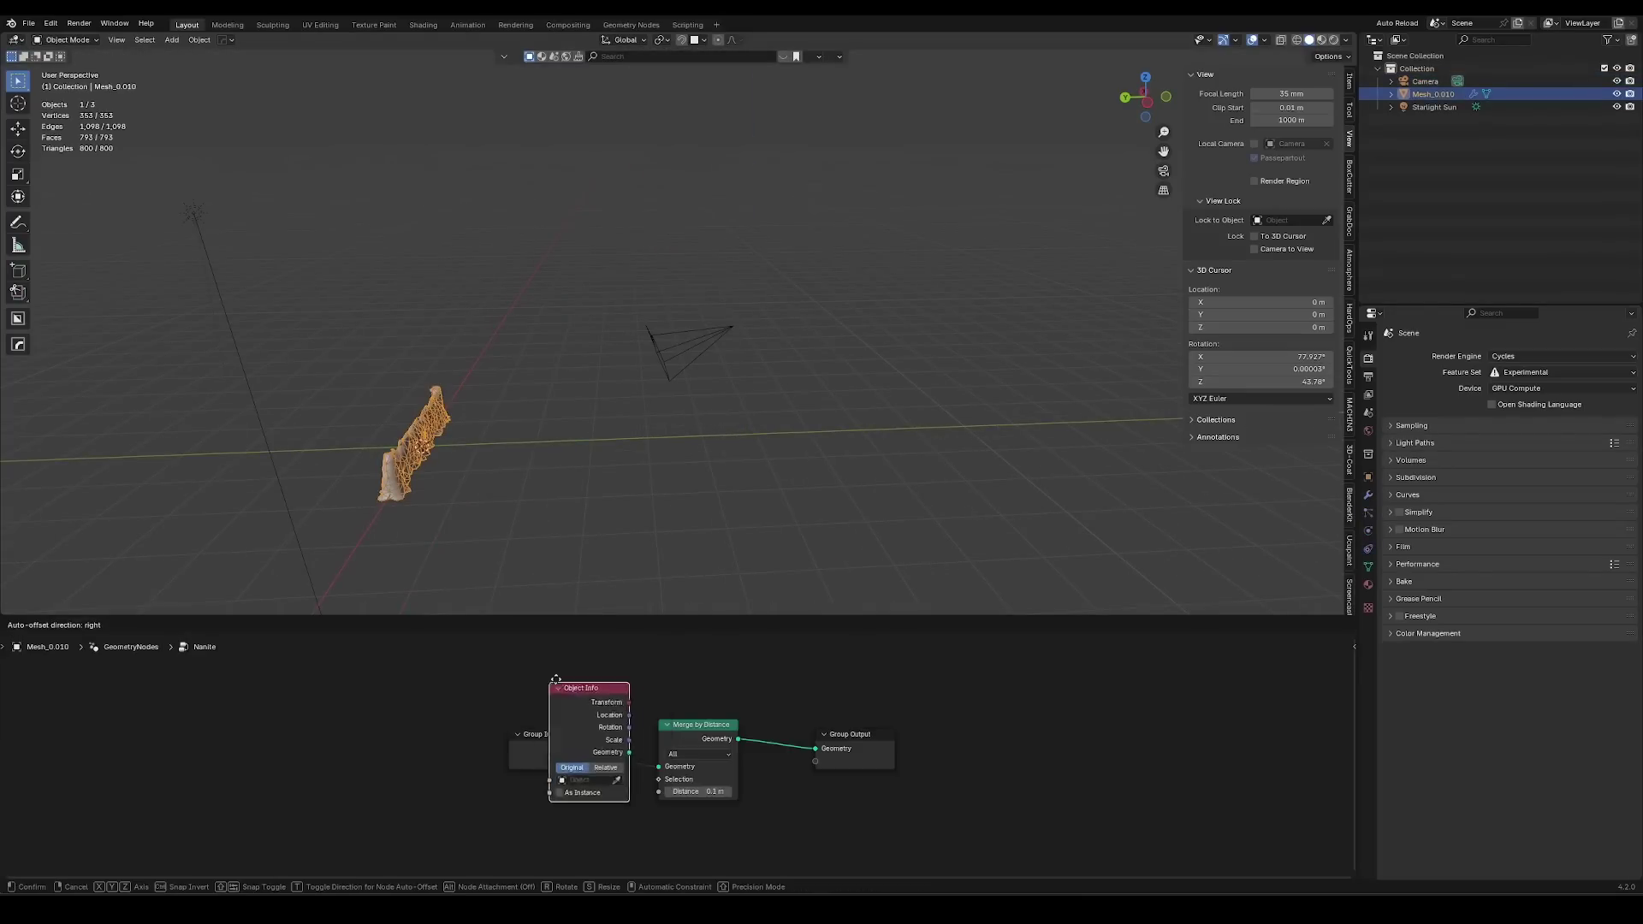
left_click(500, 619)
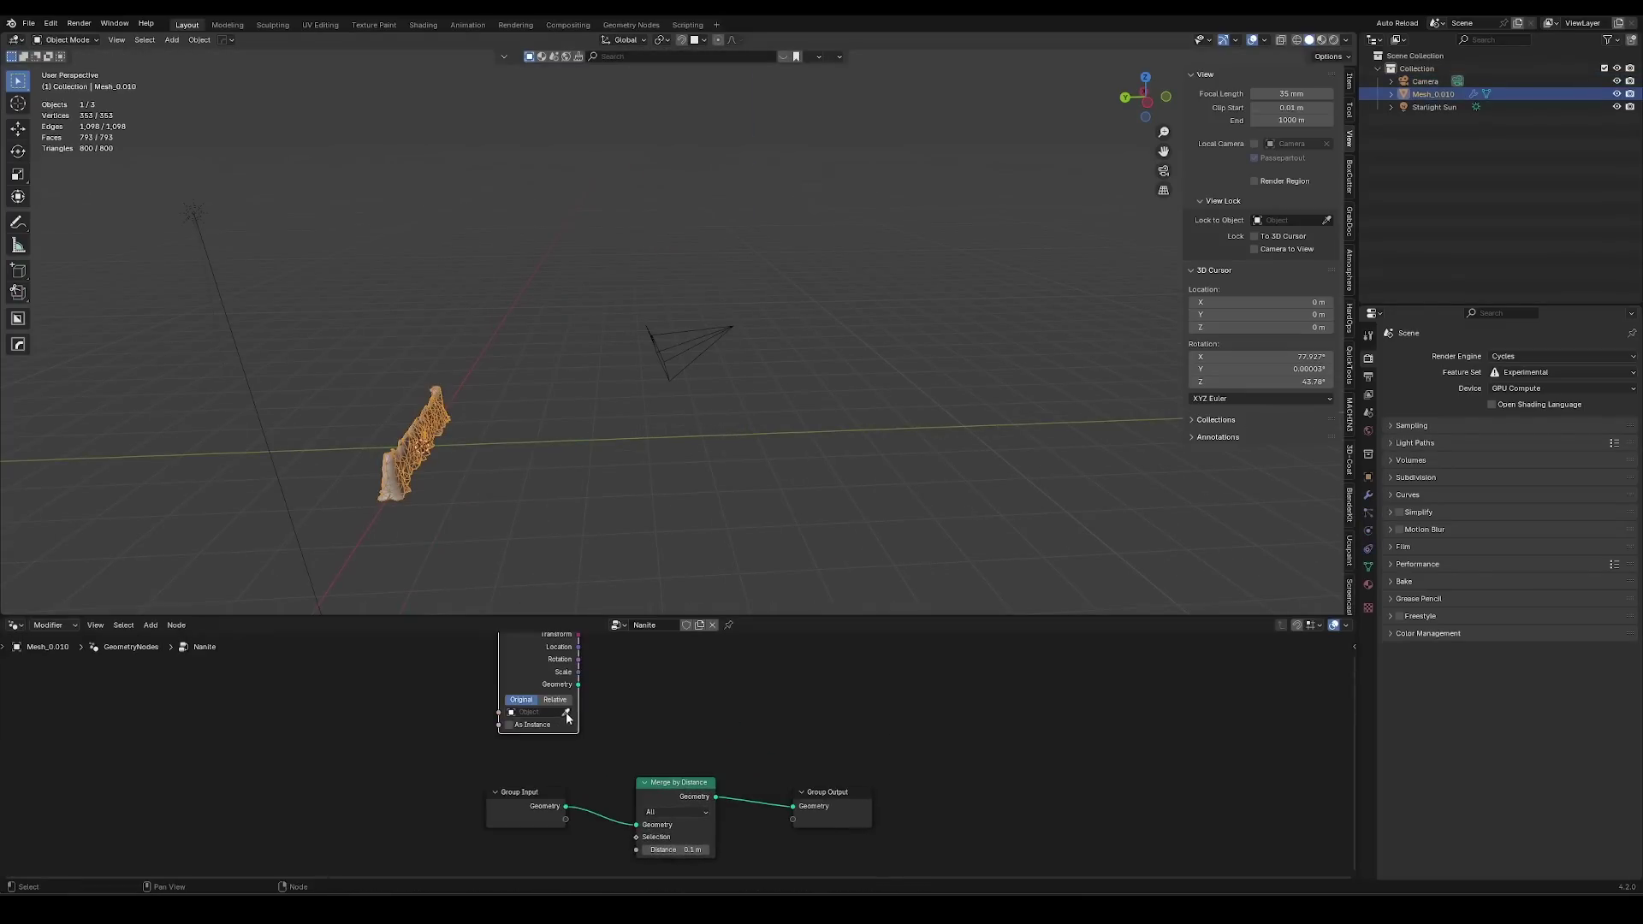
left_click(567, 713)
left_click(716, 364)
Add a Geometry Proximity node fed by the Object Info node's Geometry output.
middle_click_drag(586, 678, 517, 724)
left_click_drag(512, 729, 609, 696)
type("prox")
key("Return")
left_click(622, 766)
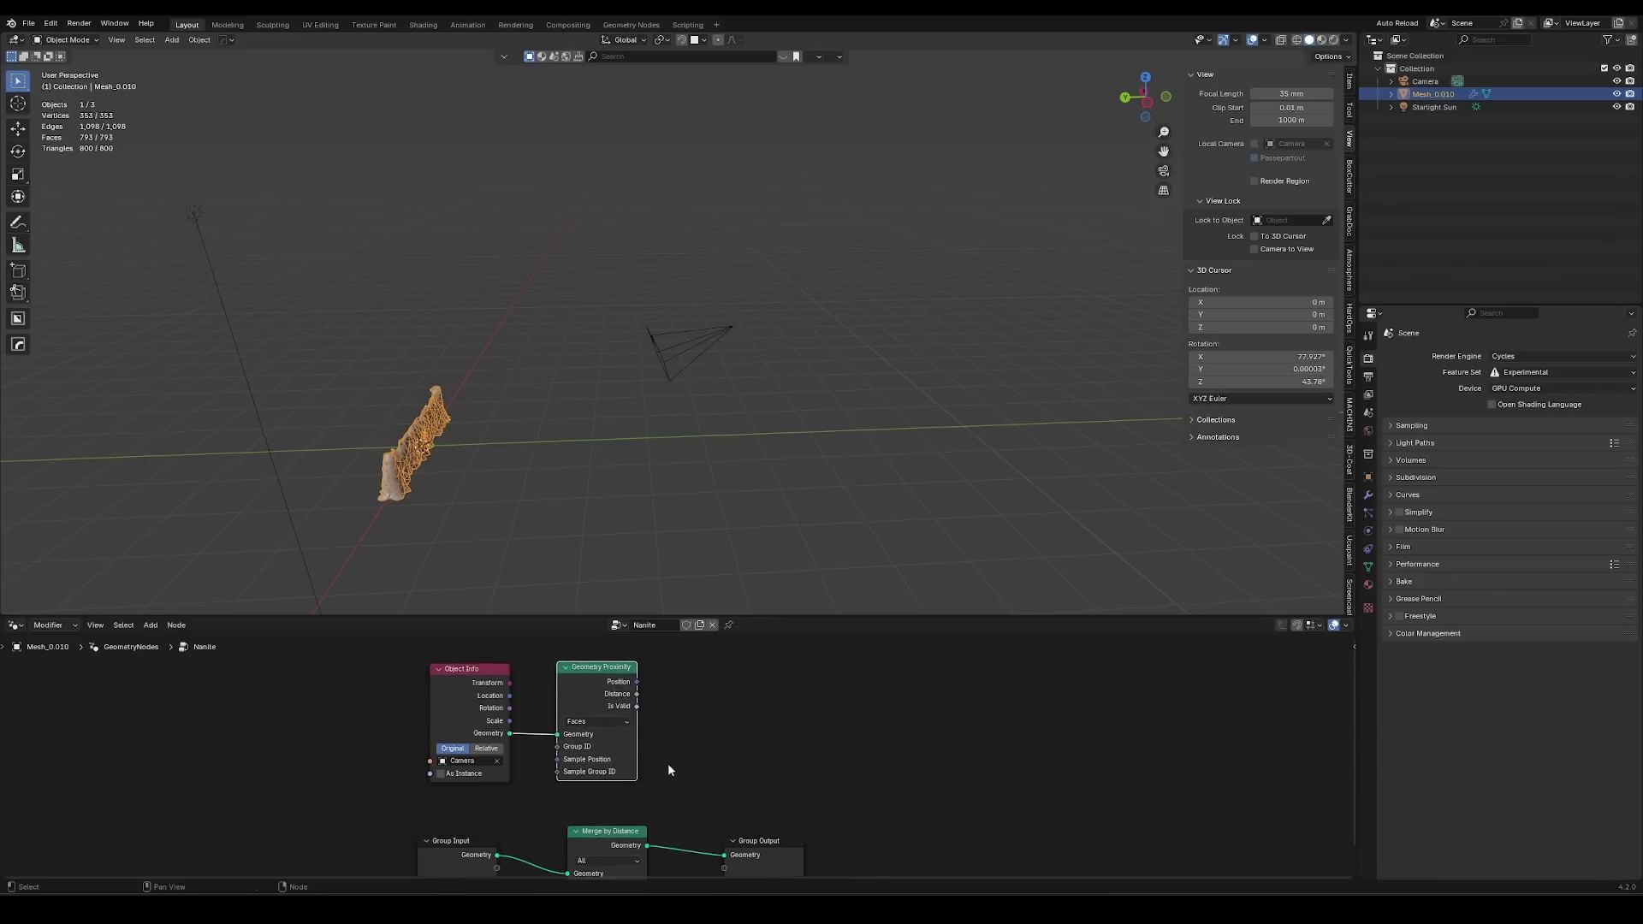
Shift Merge by Distance and Group Output sideways to make room, and link the proximity Distance to the merge Distance.
left_click_drag(803, 757, 631, 860)
key("g")
key("x")
left_click(899, 856)
middle_click_drag(692, 733, 551, 676)
left_click(586, 668)
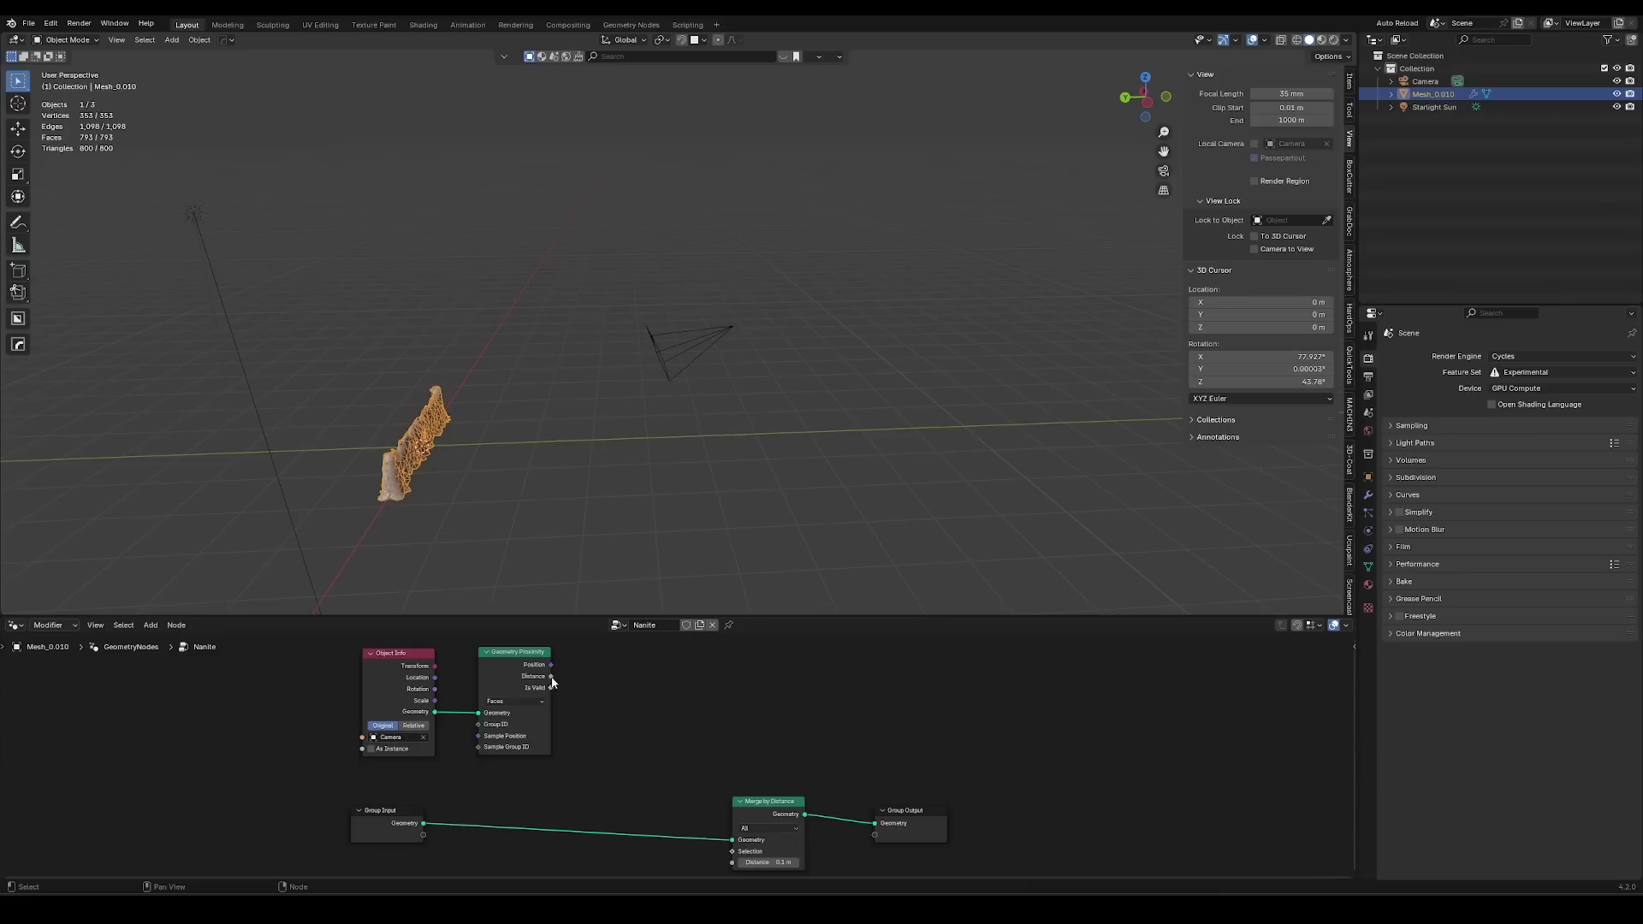
left_click_drag(552, 679, 736, 855)
middle_click_drag(554, 675, 668, 680)
middle_click_drag(579, 631, 584, 666)
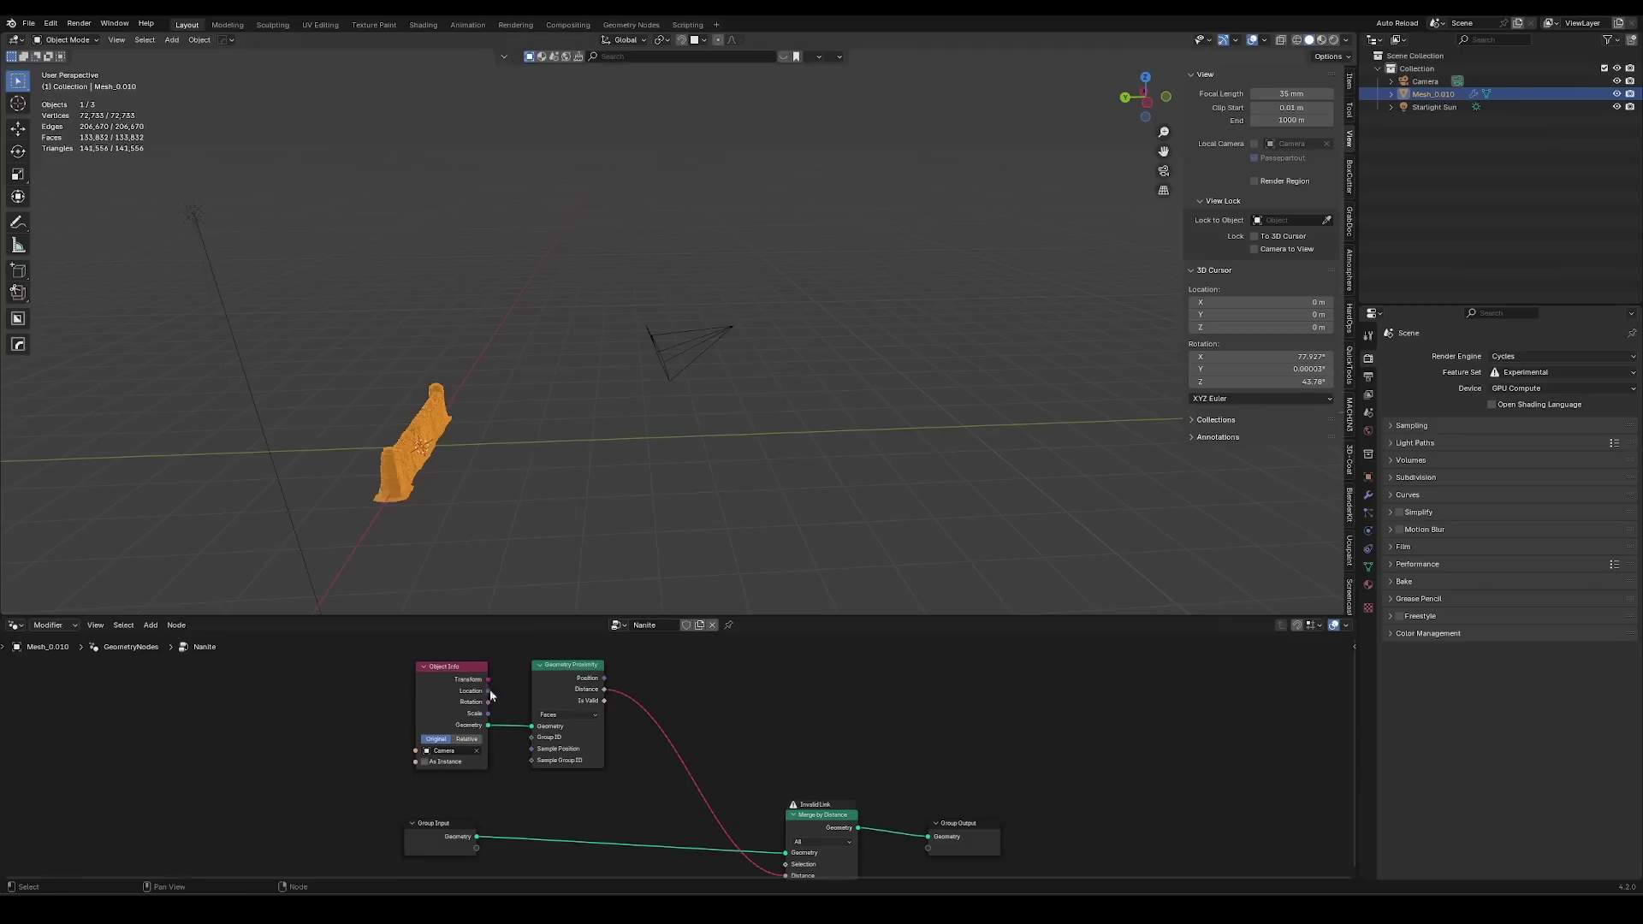
Add a Cube mesh primitive node and connect its mesh to Geometry Proximity's Geometry input.
middle_click_drag(493, 617, 516, 681)
key("shift+a")
type("cube")
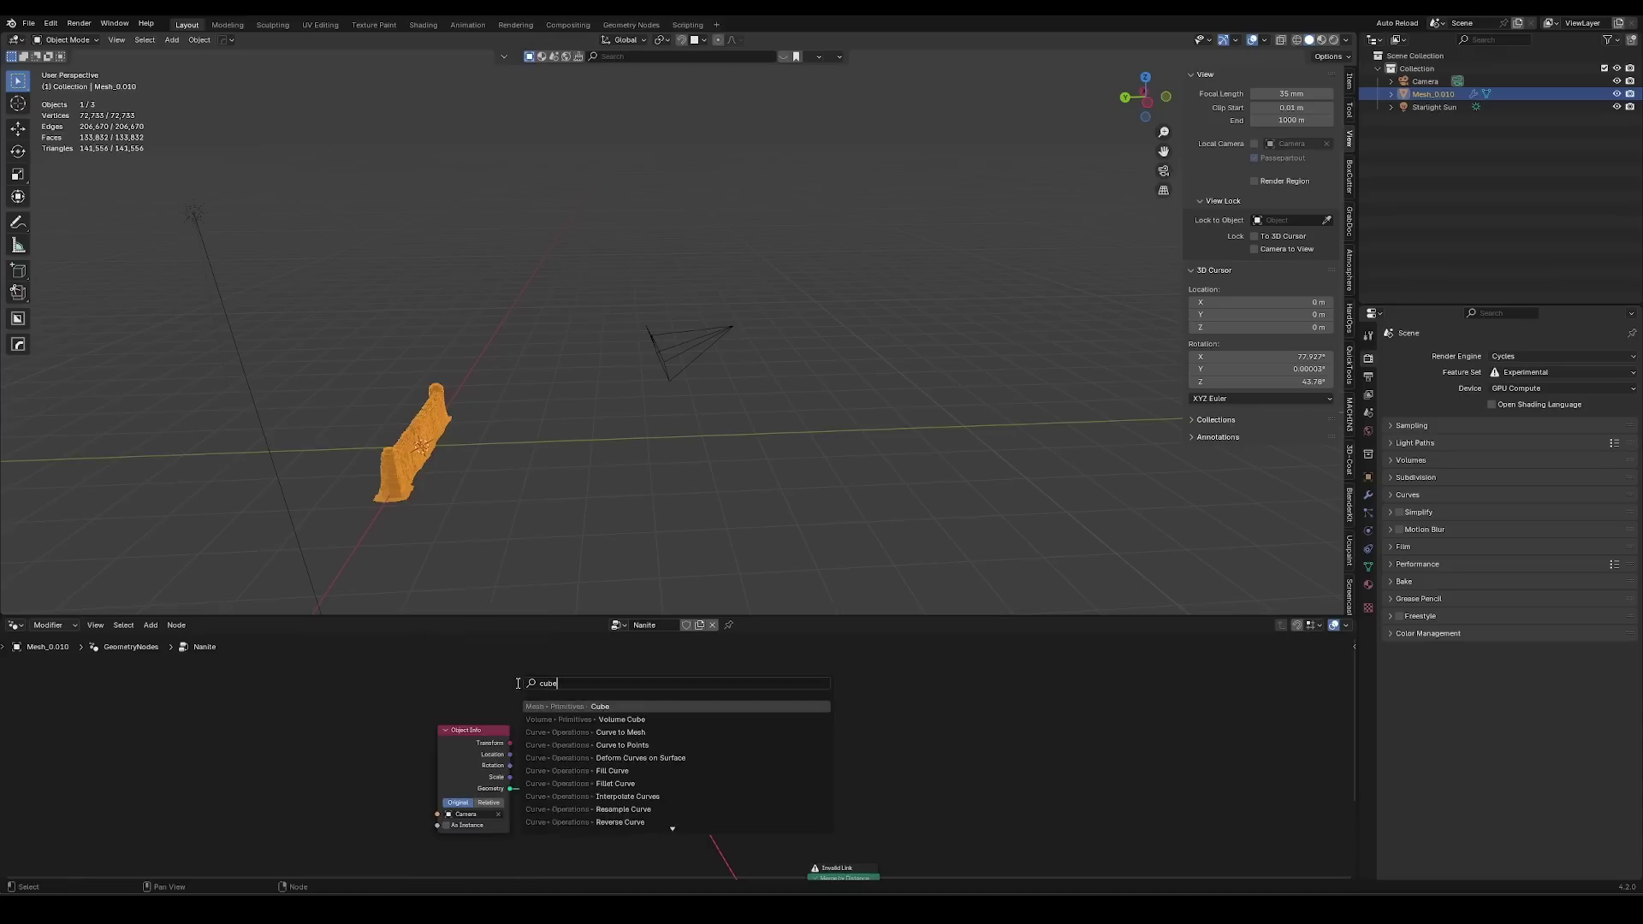
key("Return")
left_click(438, 637)
middle_click_drag(517, 703, 447, 683, "shift")
left_click(515, 748)
left_click_drag(441, 638, 491, 815)
Connect the Object Info Location to Geometry Proximity's Sample Position and set the Object Info transform space to Relative.
middle_click_drag(463, 779, 457, 754)
left_click_drag(442, 747, 486, 807)
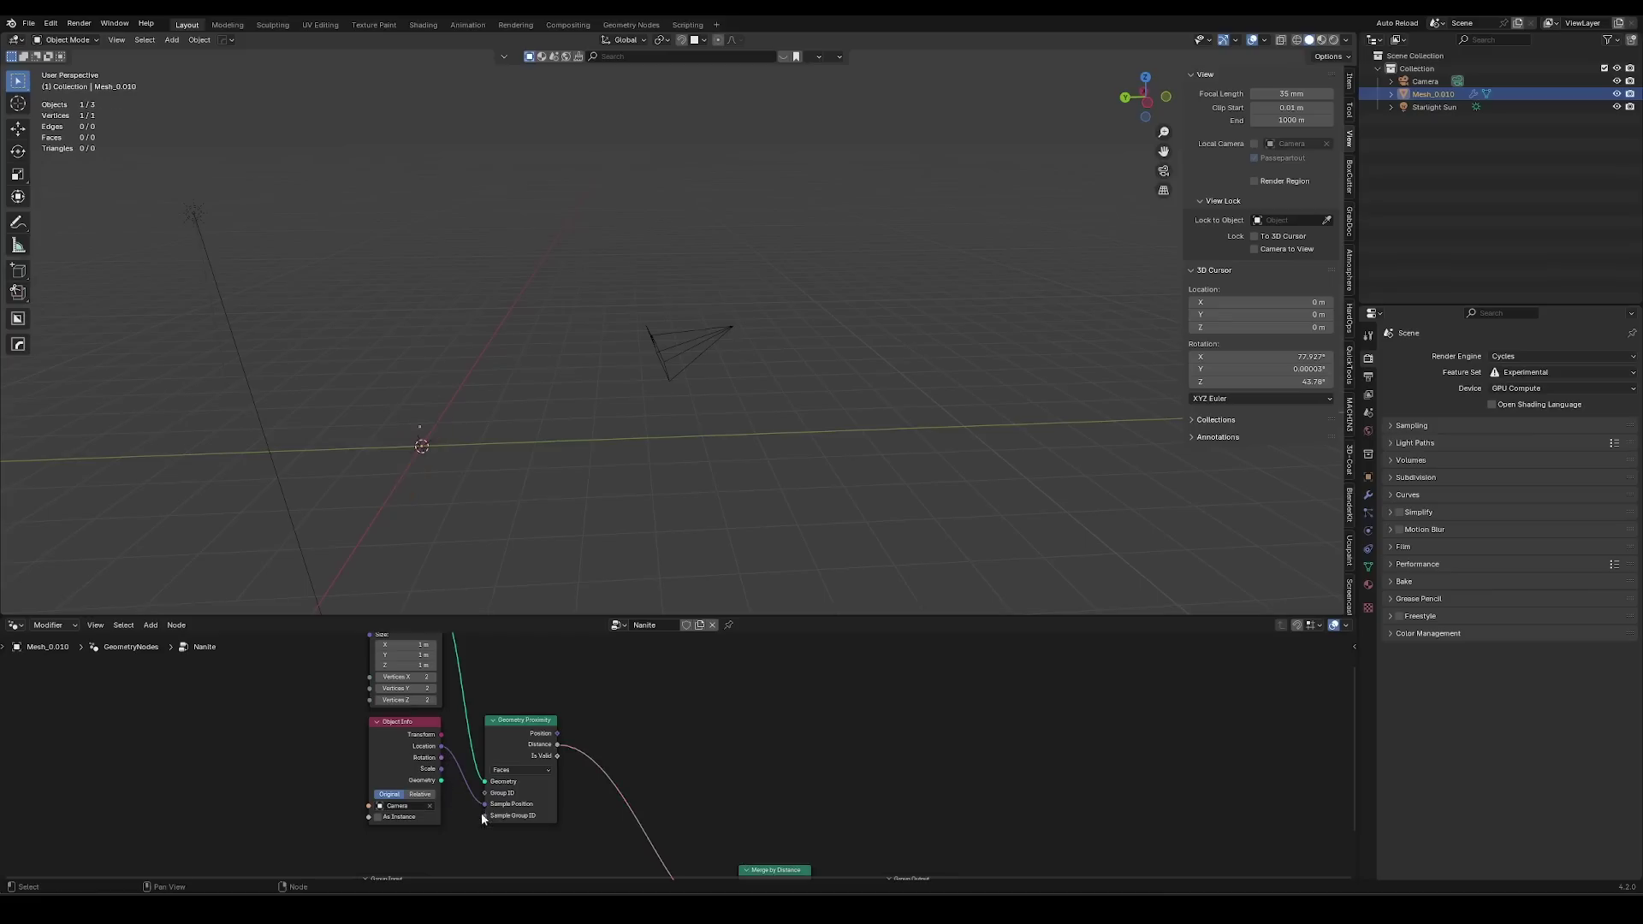
left_click(423, 795)
key("g")
key("y")
right_click(342, 471)
Test sliding the camera along the Y axis, leave it slightly farther from the wall, and reselect the wall mesh.
left_click(673, 374)
key("g")
key("y")
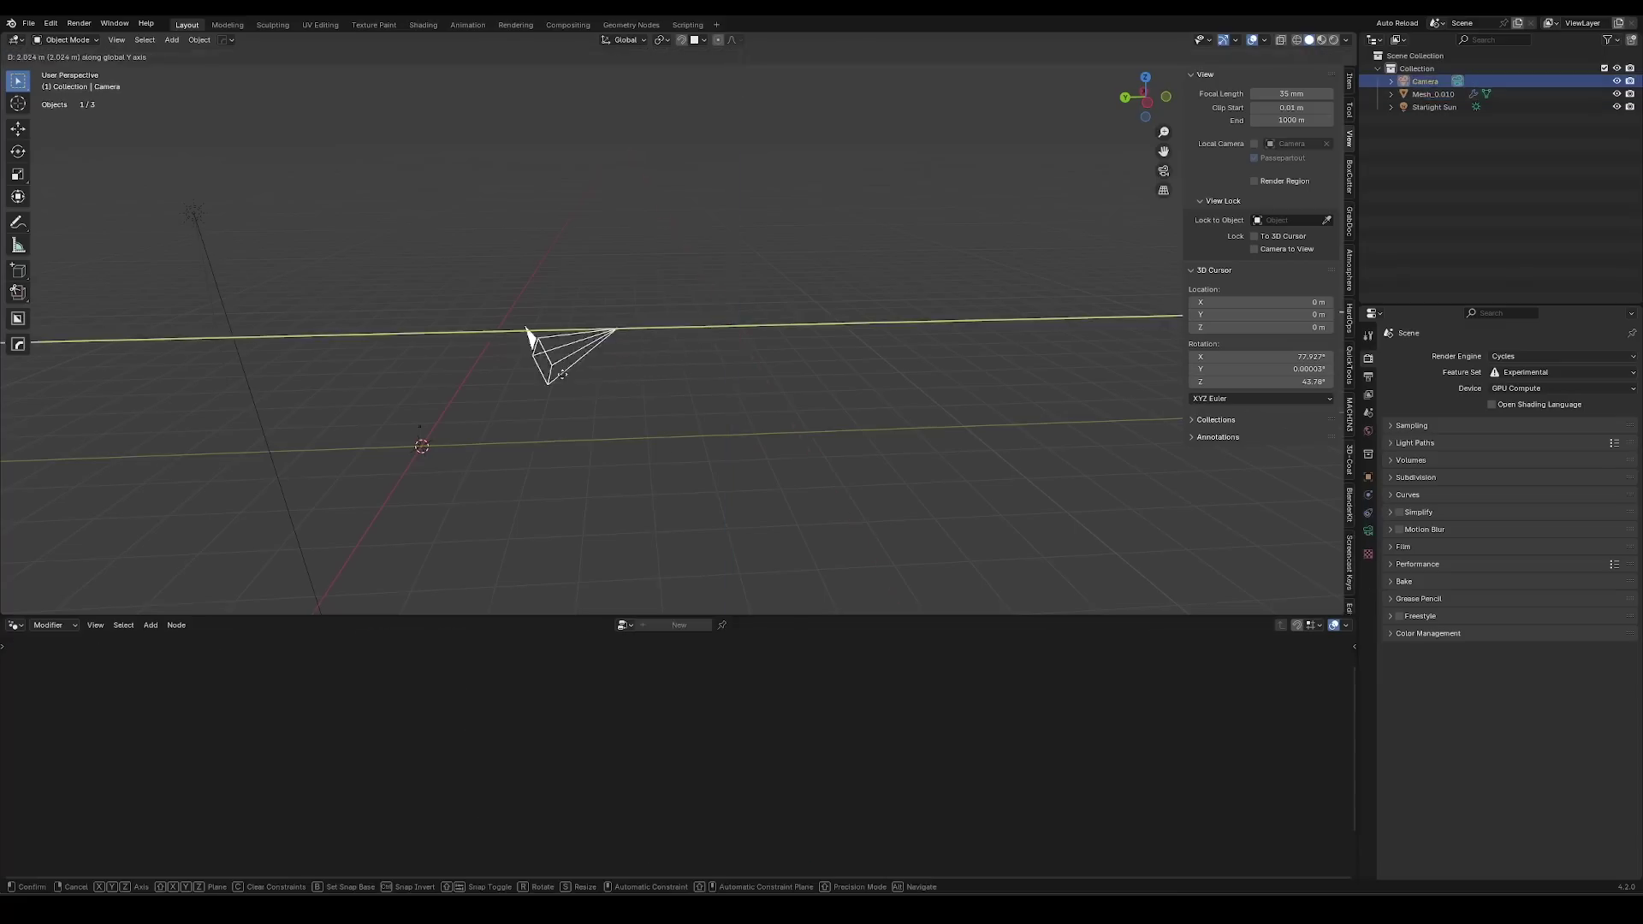
left_click(398, 336)
key("ctrl+z")
left_click(421, 426)
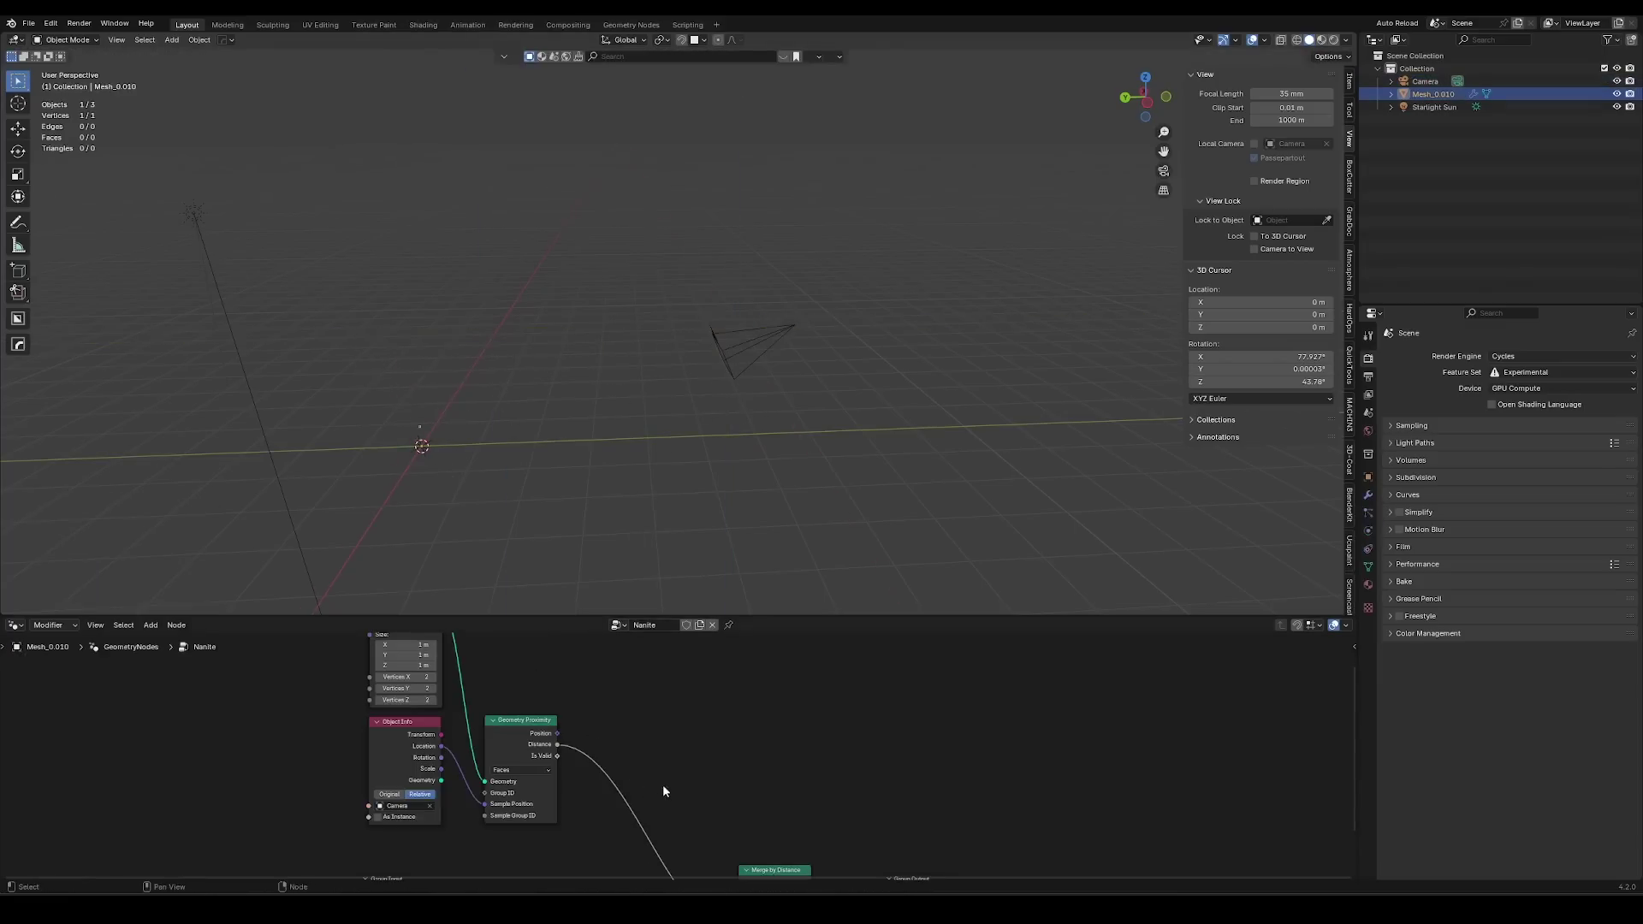
Insert a Map Range node between Geometry Proximity's Distance output and Merge by Distance's Distance input.
middle_click_drag(714, 865, 602, 739)
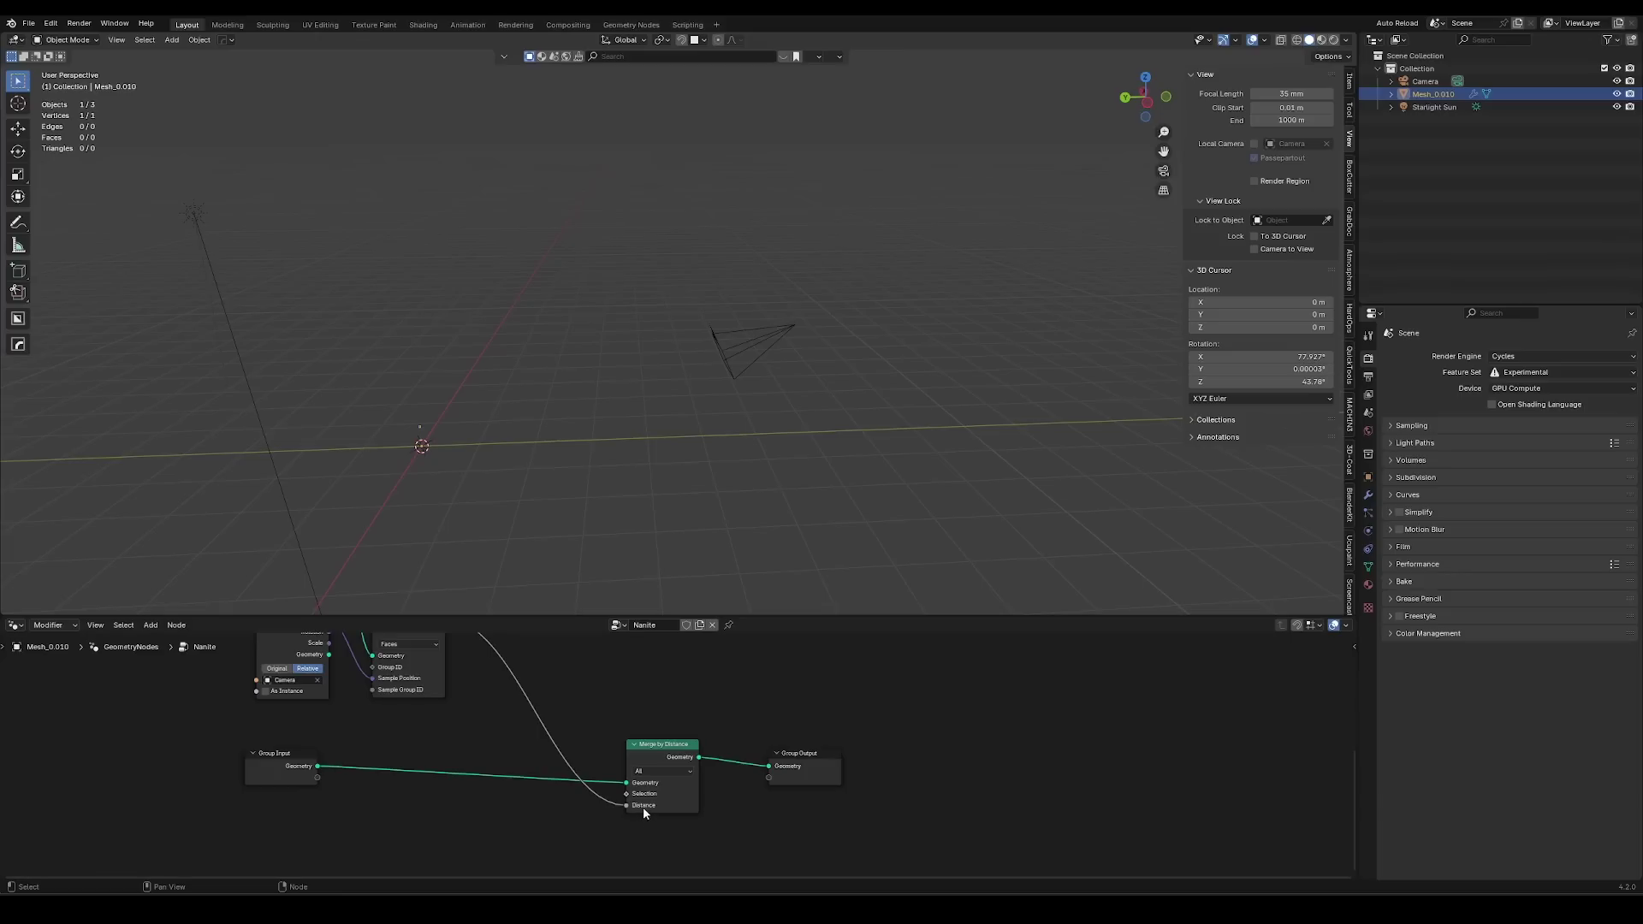
middle_click_drag(633, 695, 622, 745)
key("shift+a")
type("map")
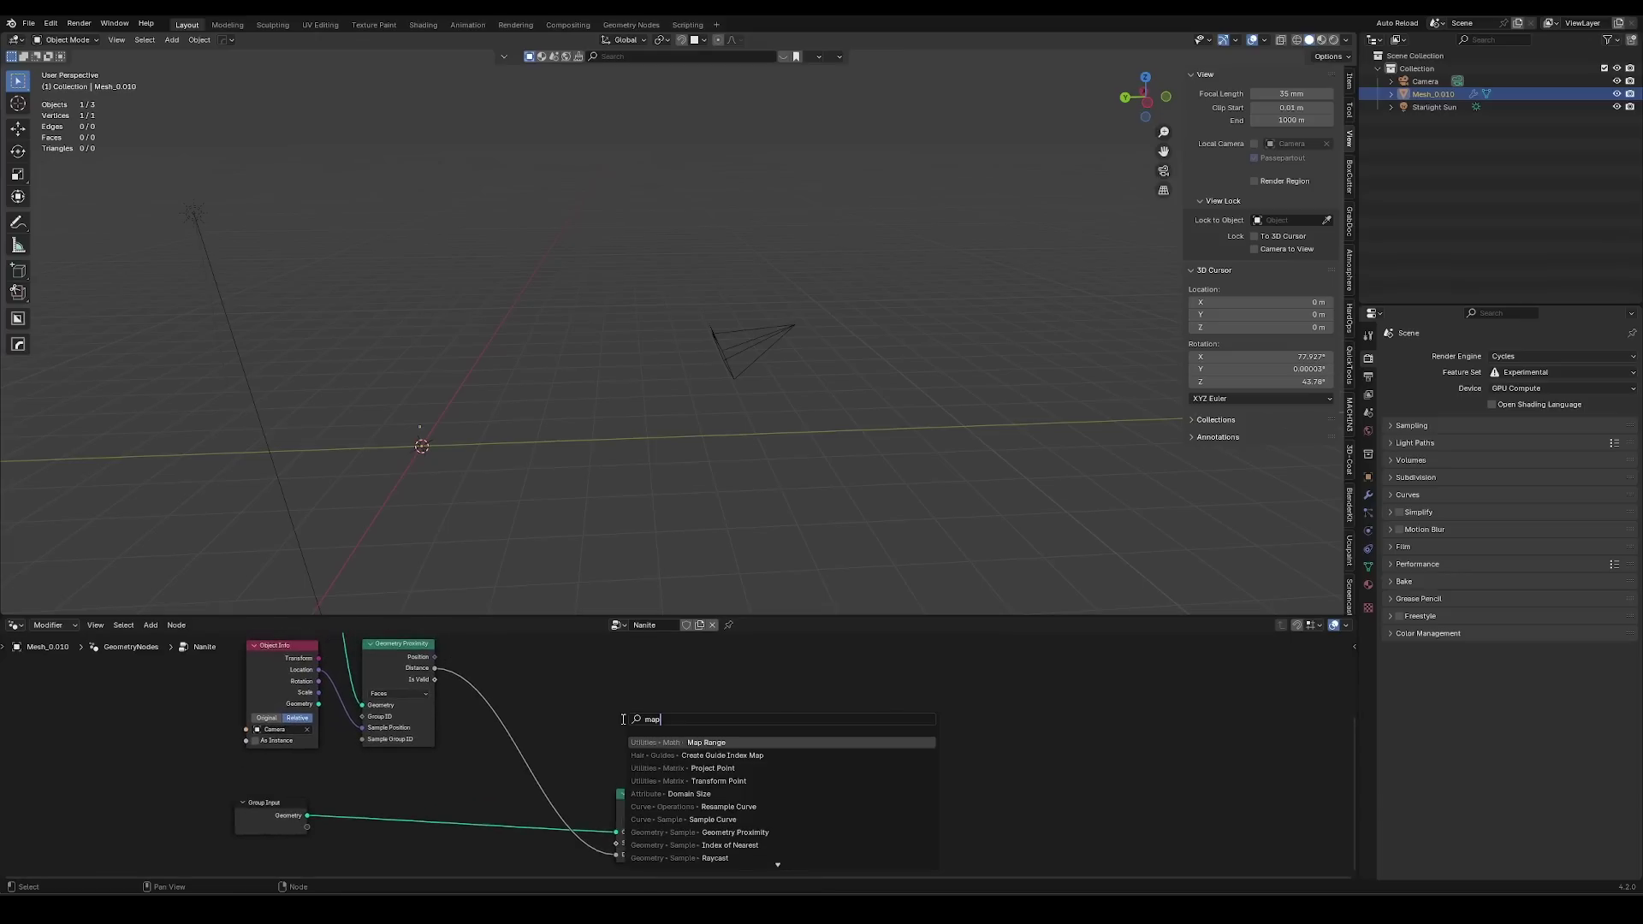
key("Return")
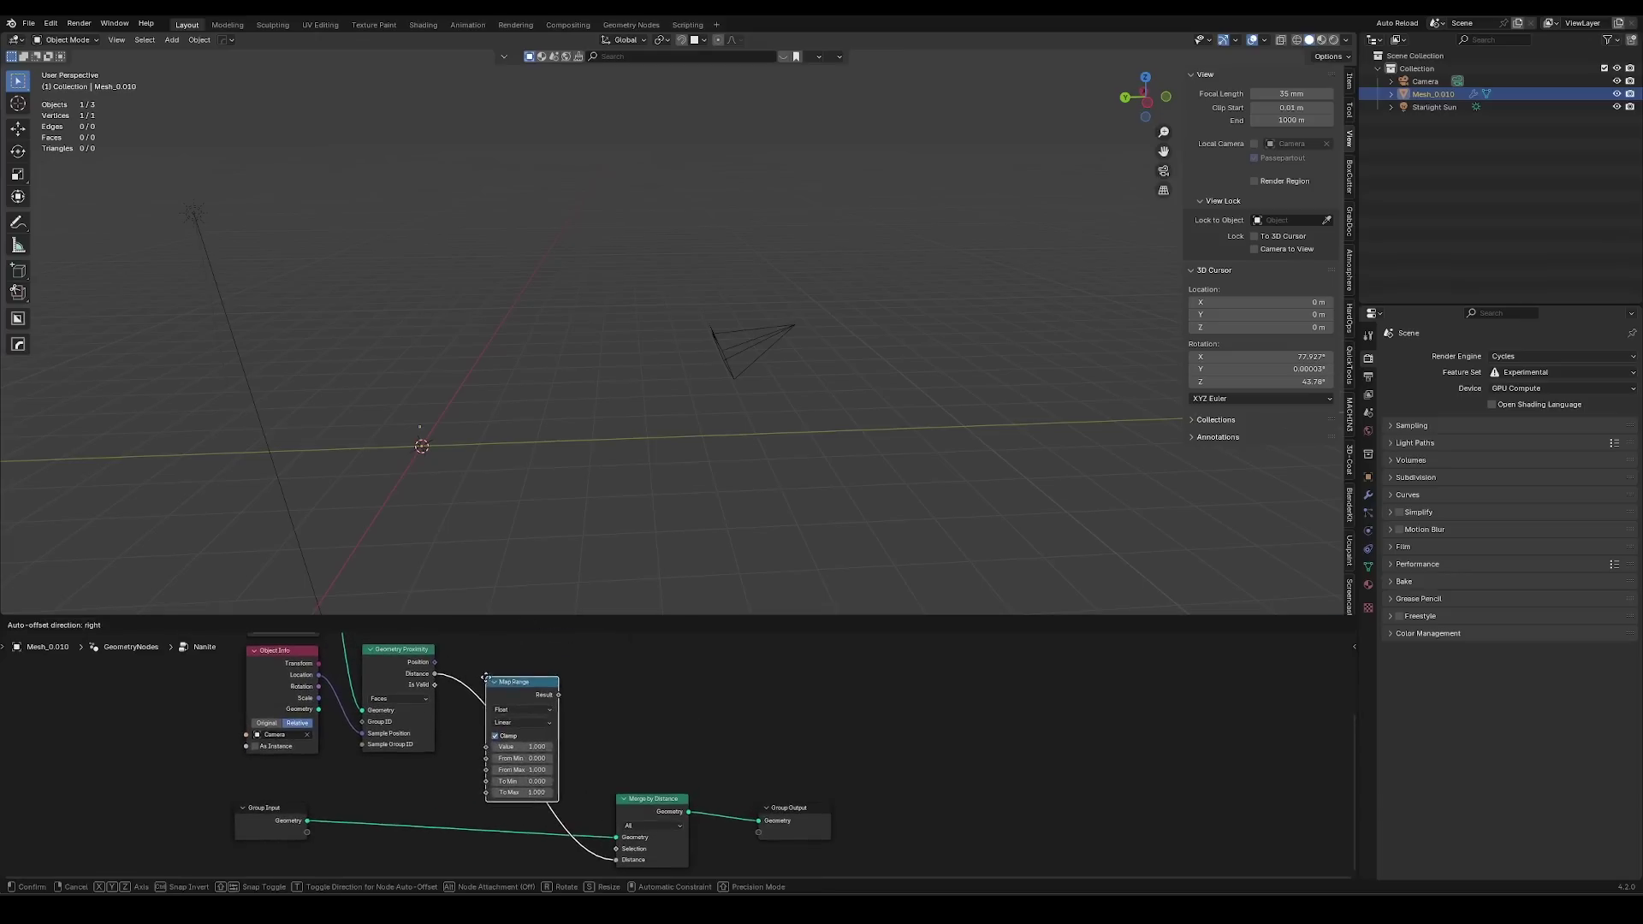
left_click(479, 683)
scroll(676, 753, "up", 3)
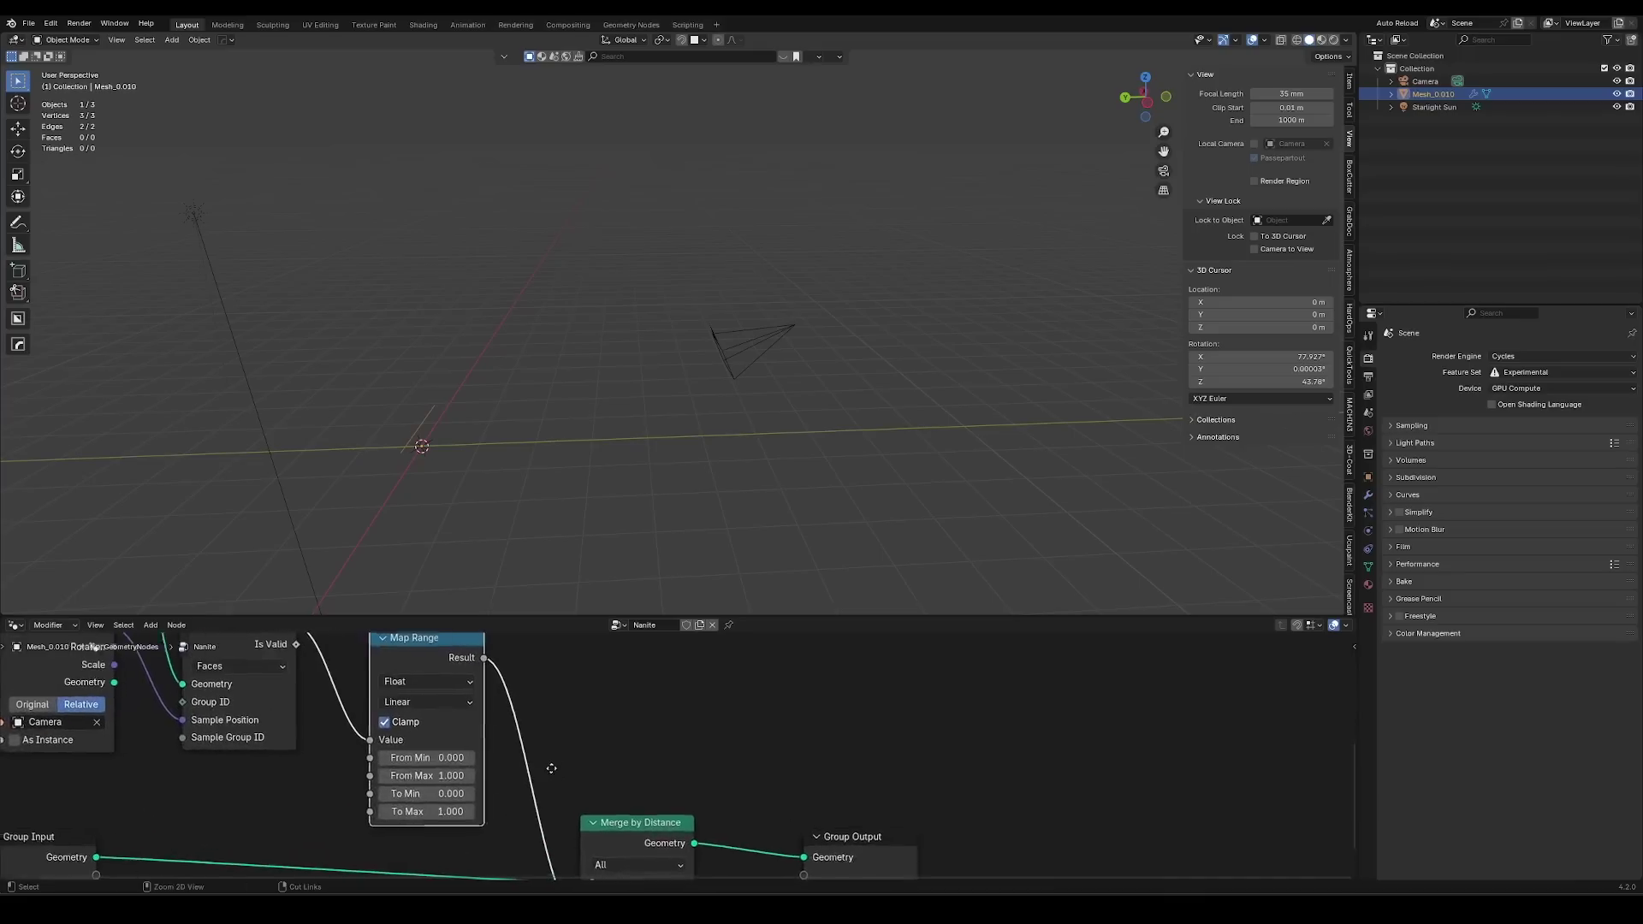
left_click(521, 756)
key("Return")
left_click(403, 781)
key("Return")
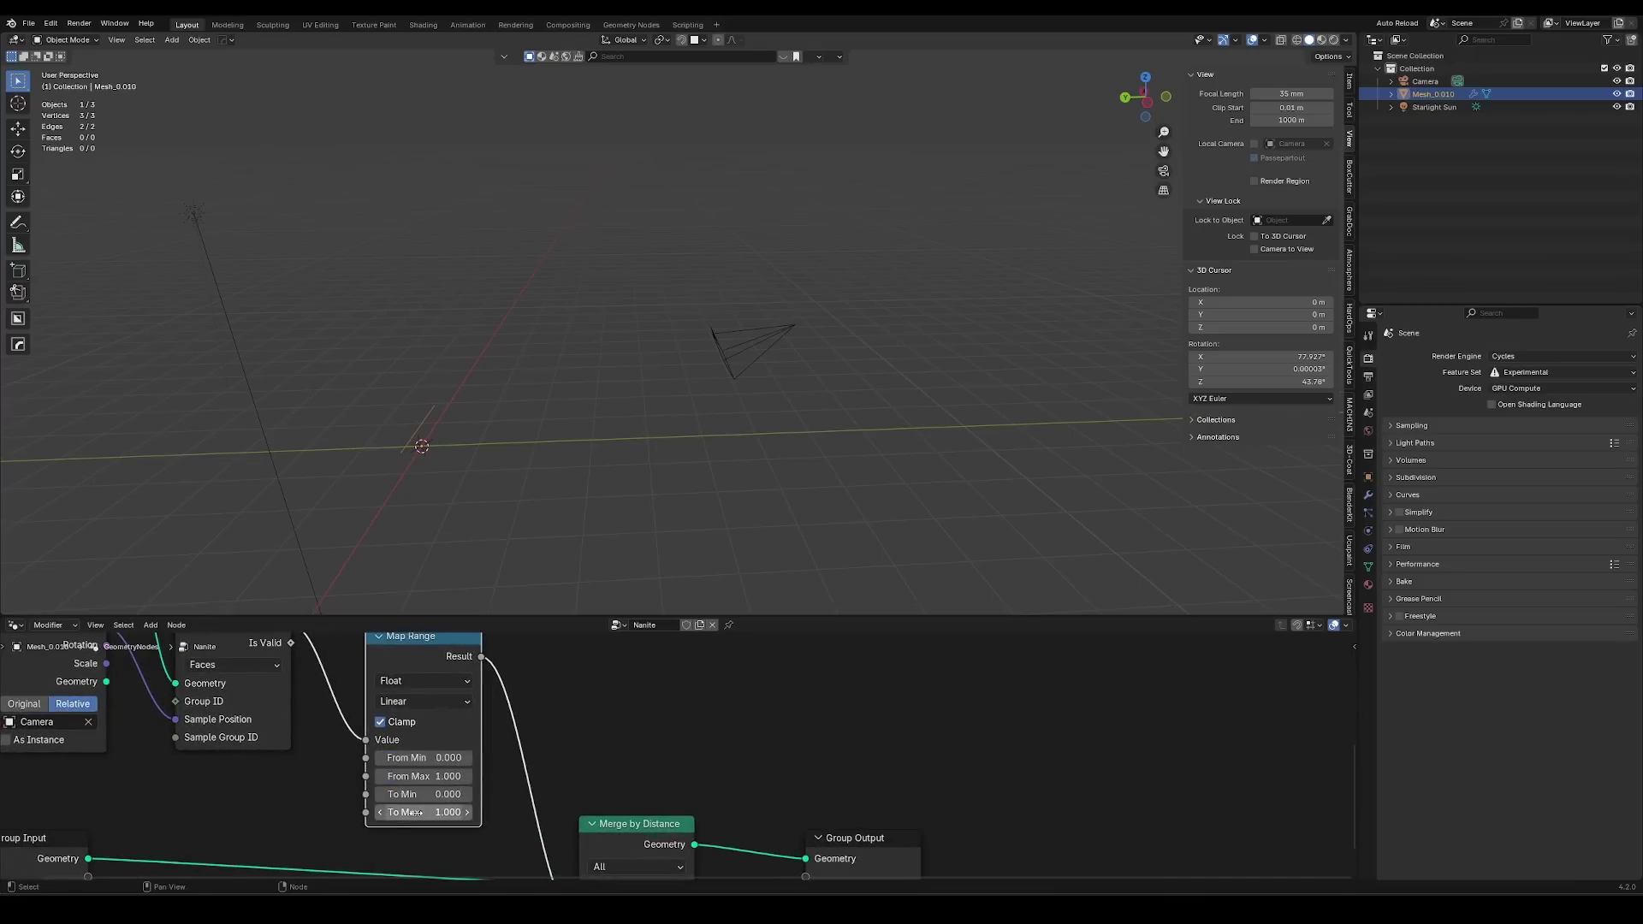
Set the Map Range node's From Min to 1 and From Max to 50.
left_click(418, 761)
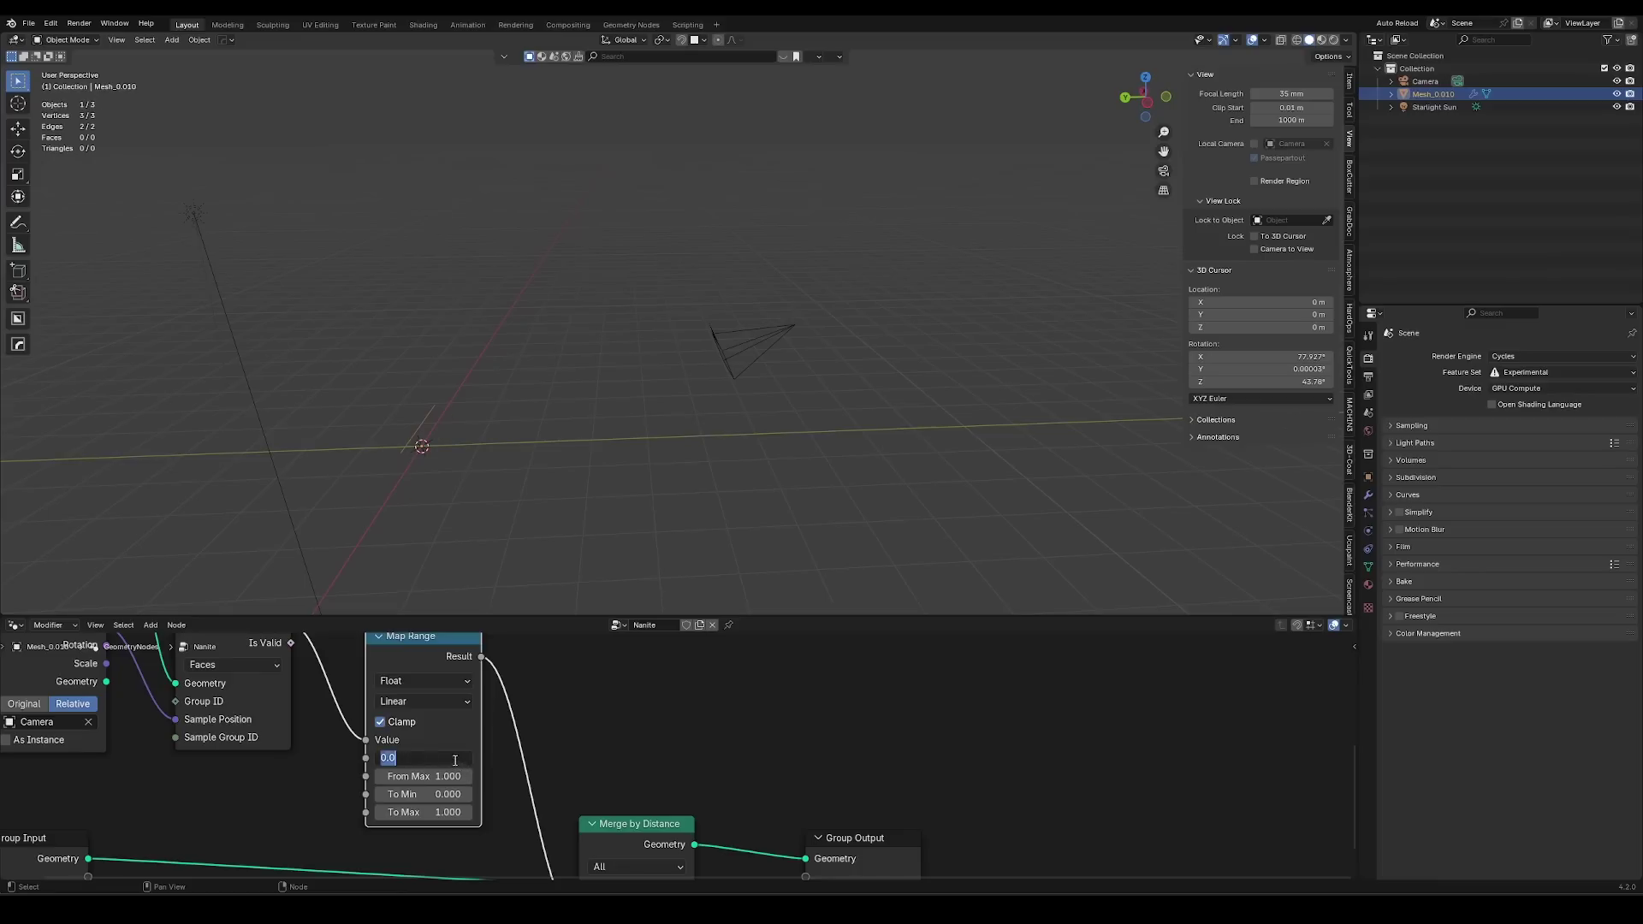
type("1")
key("Return")
left_click(426, 776)
type("50")
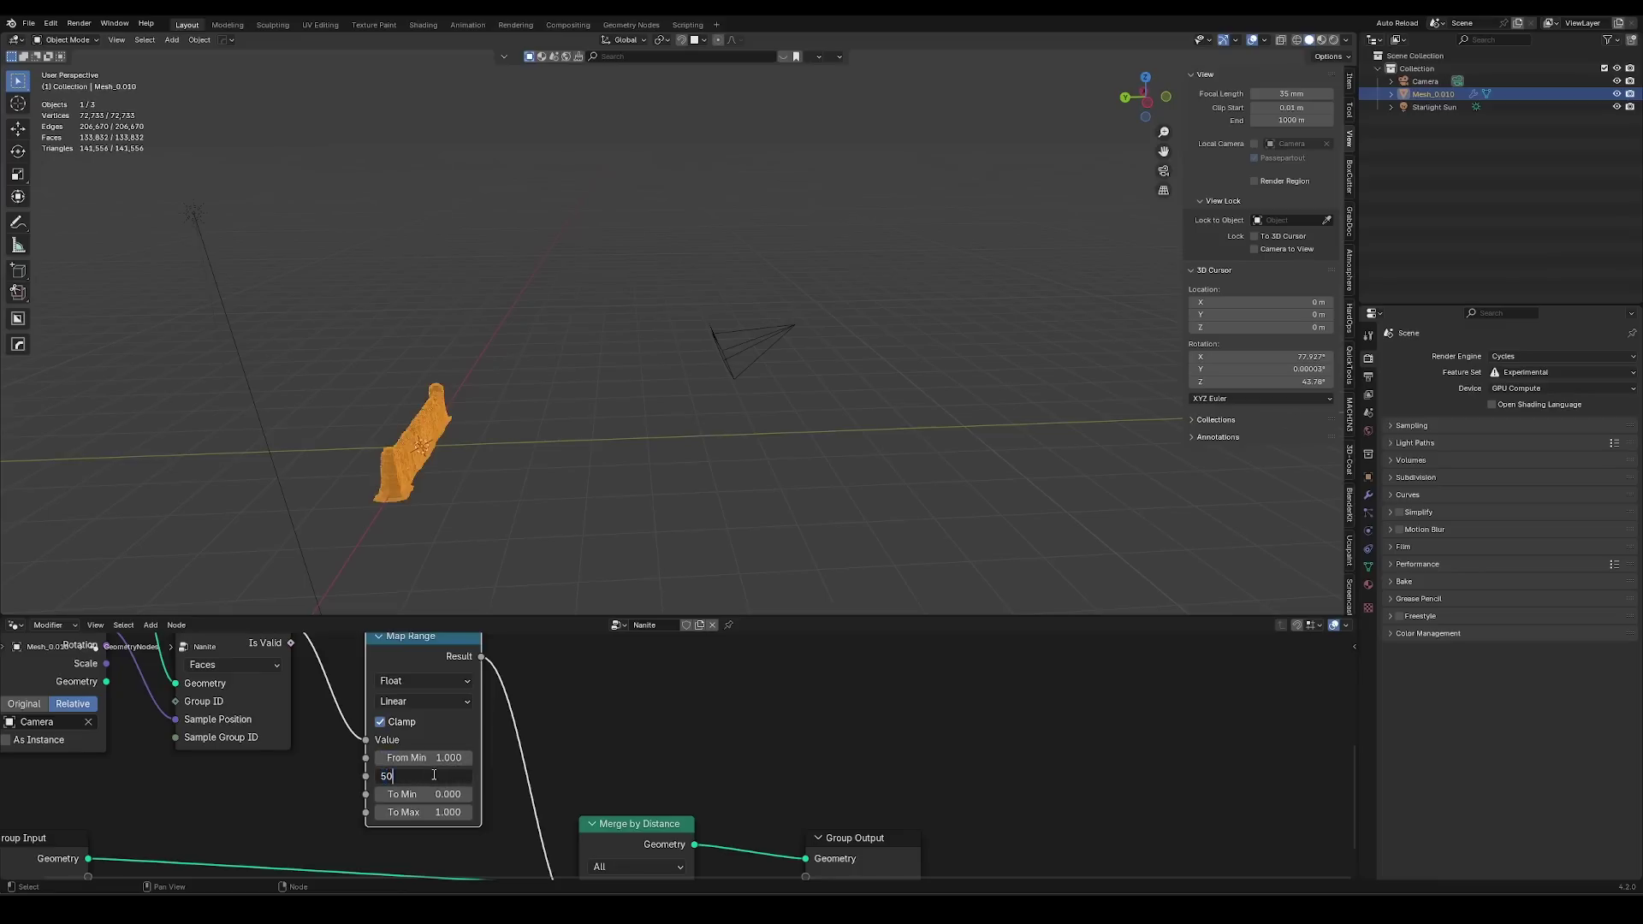
key("Return")
Move the camera farther from the wall along the Y axis and reselect the wall mesh.
left_click(758, 339)
middle_click_drag(758, 339, 760, 374)
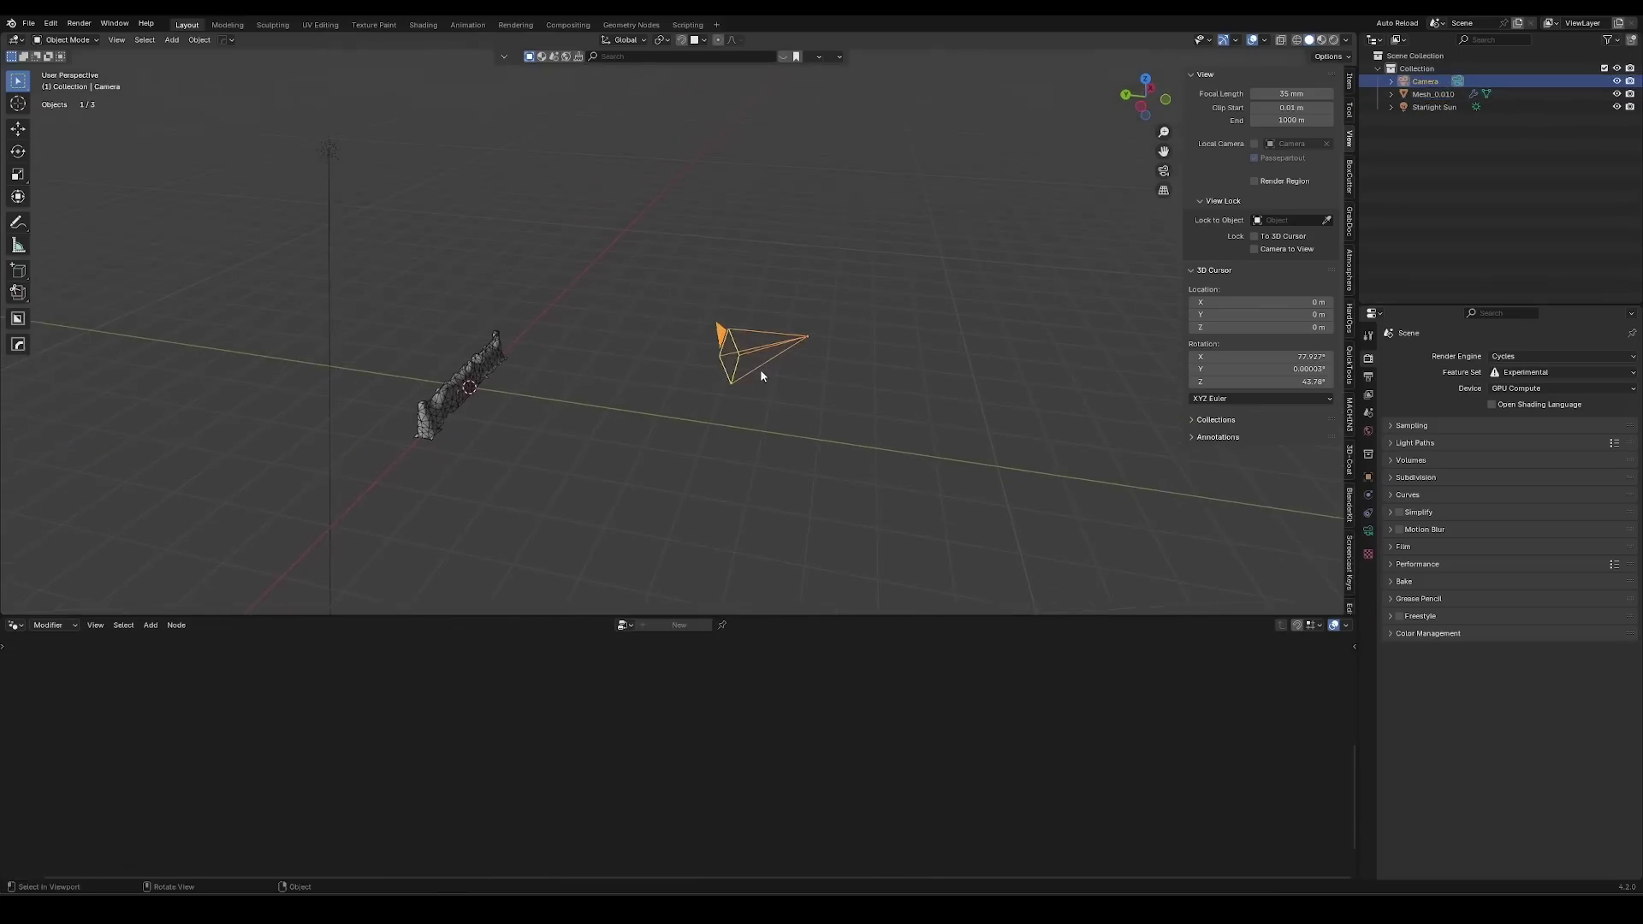
key("g")
key("y")
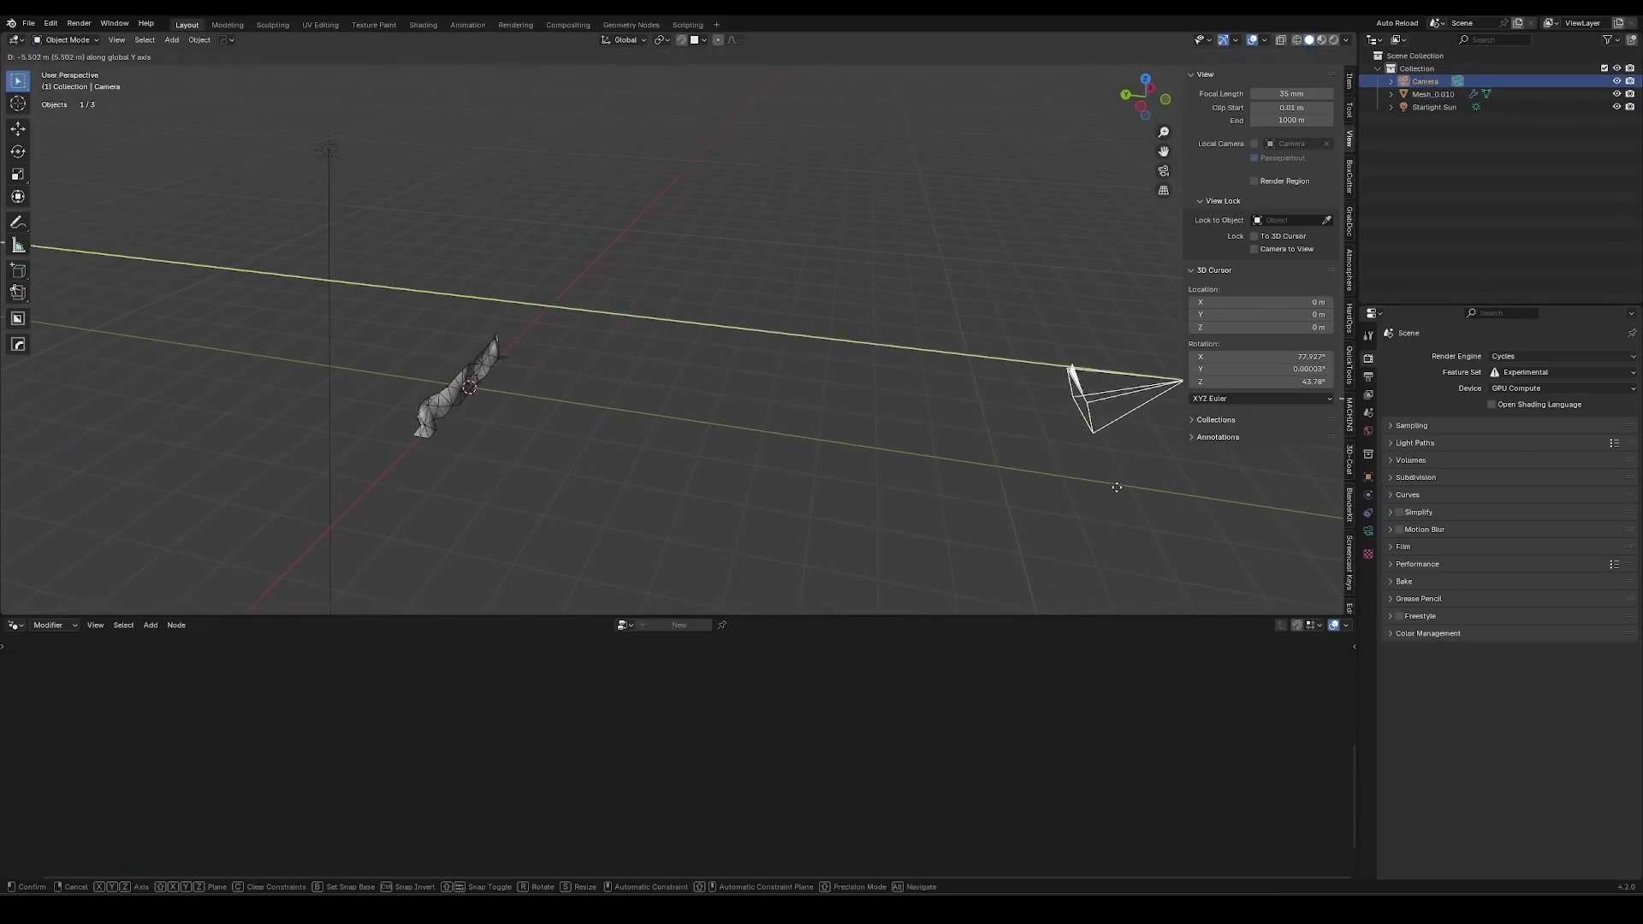
left_click(1108, 496)
left_click(462, 387)
Set the Map Range node's From Min to 10.
left_click(442, 758)
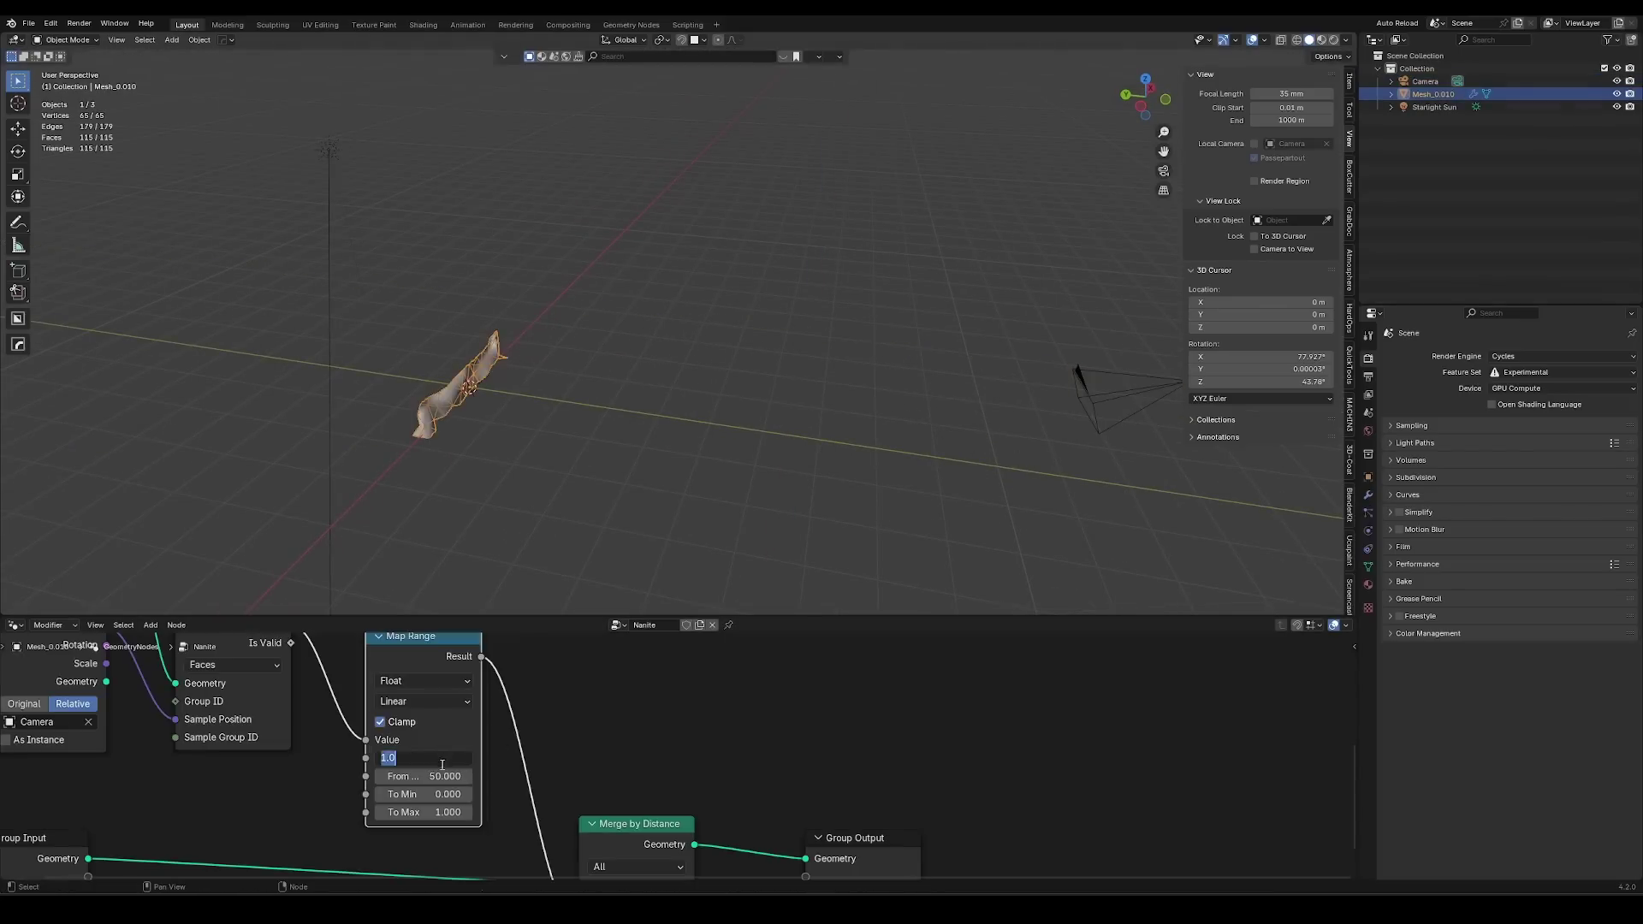
type("10")
key("Return")
left_click(451, 772)
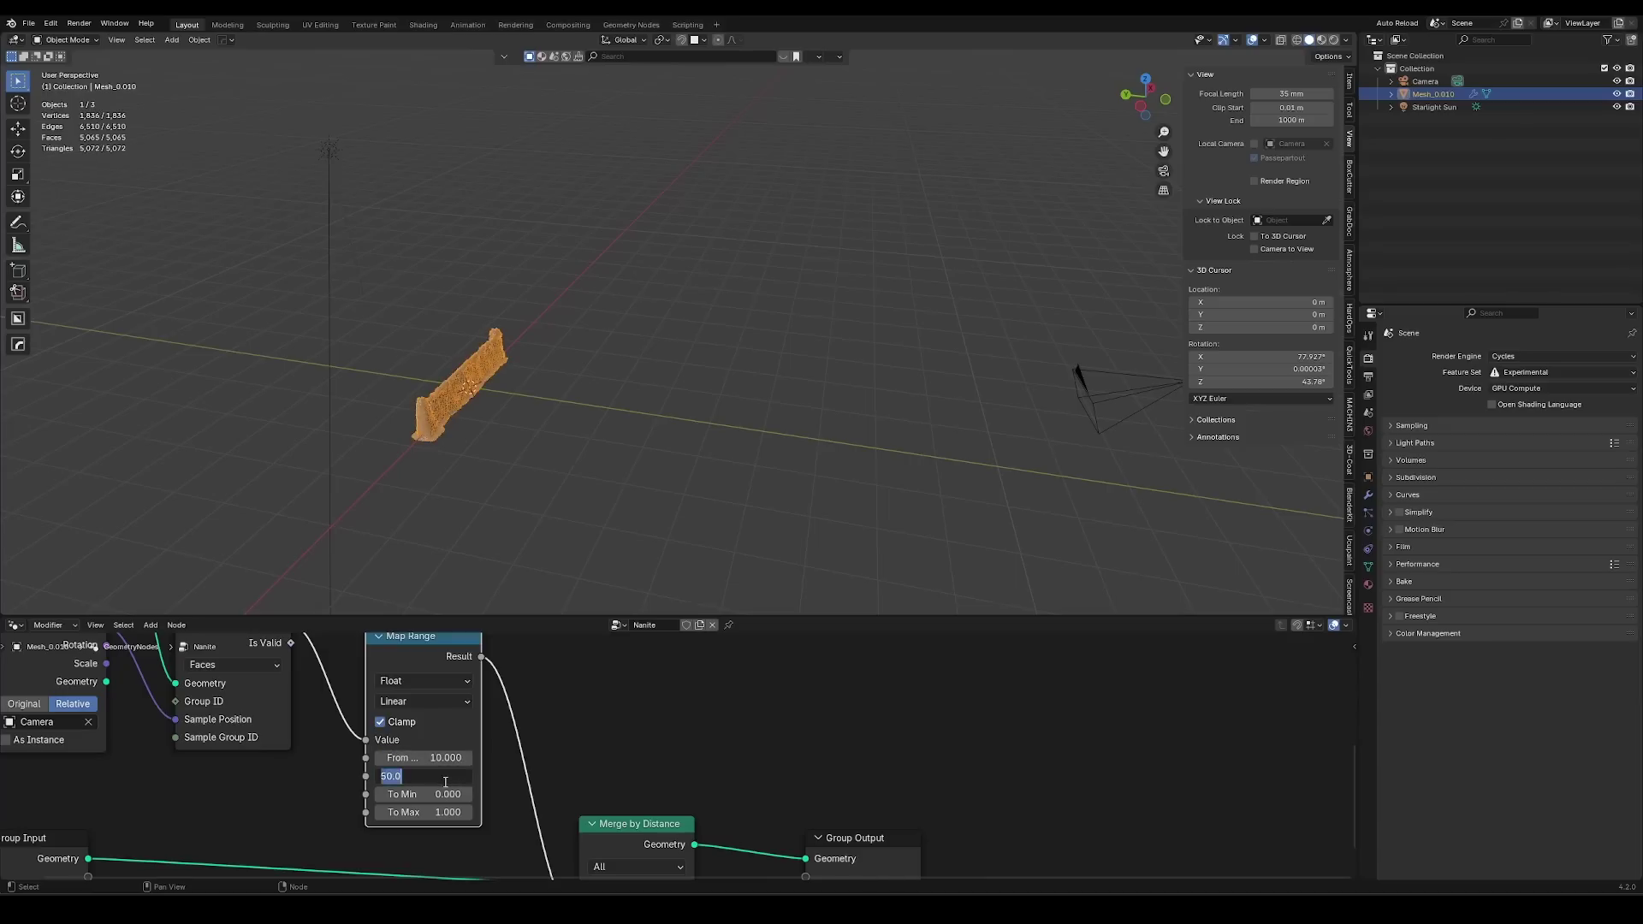
key("Escape")
Slide the camera farther back from the wall along the Y axis to test the new From Min.
middle_click_drag(618, 399, 551, 398)
left_click(979, 343)
key("g")
key("y")
left_click(1067, 446)
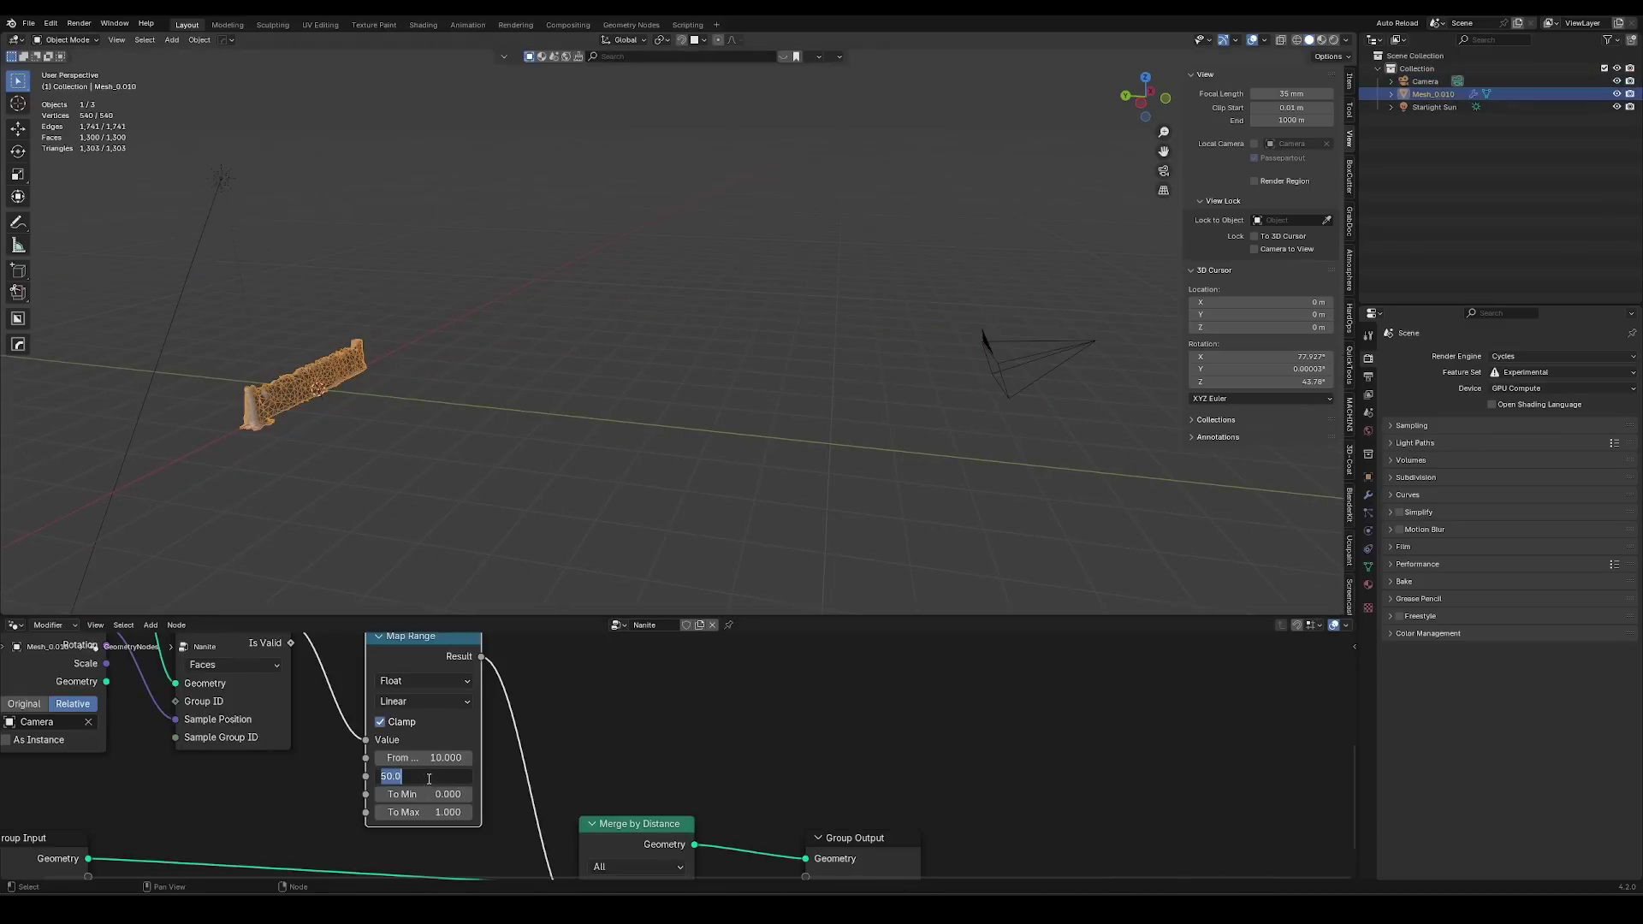
Set the Map Range node's From Max to 500 and reposition the camera along the Y axis.
type("500")
key("Return")
left_click(1037, 347)
middle_click_drag(1037, 348, 852, 442)
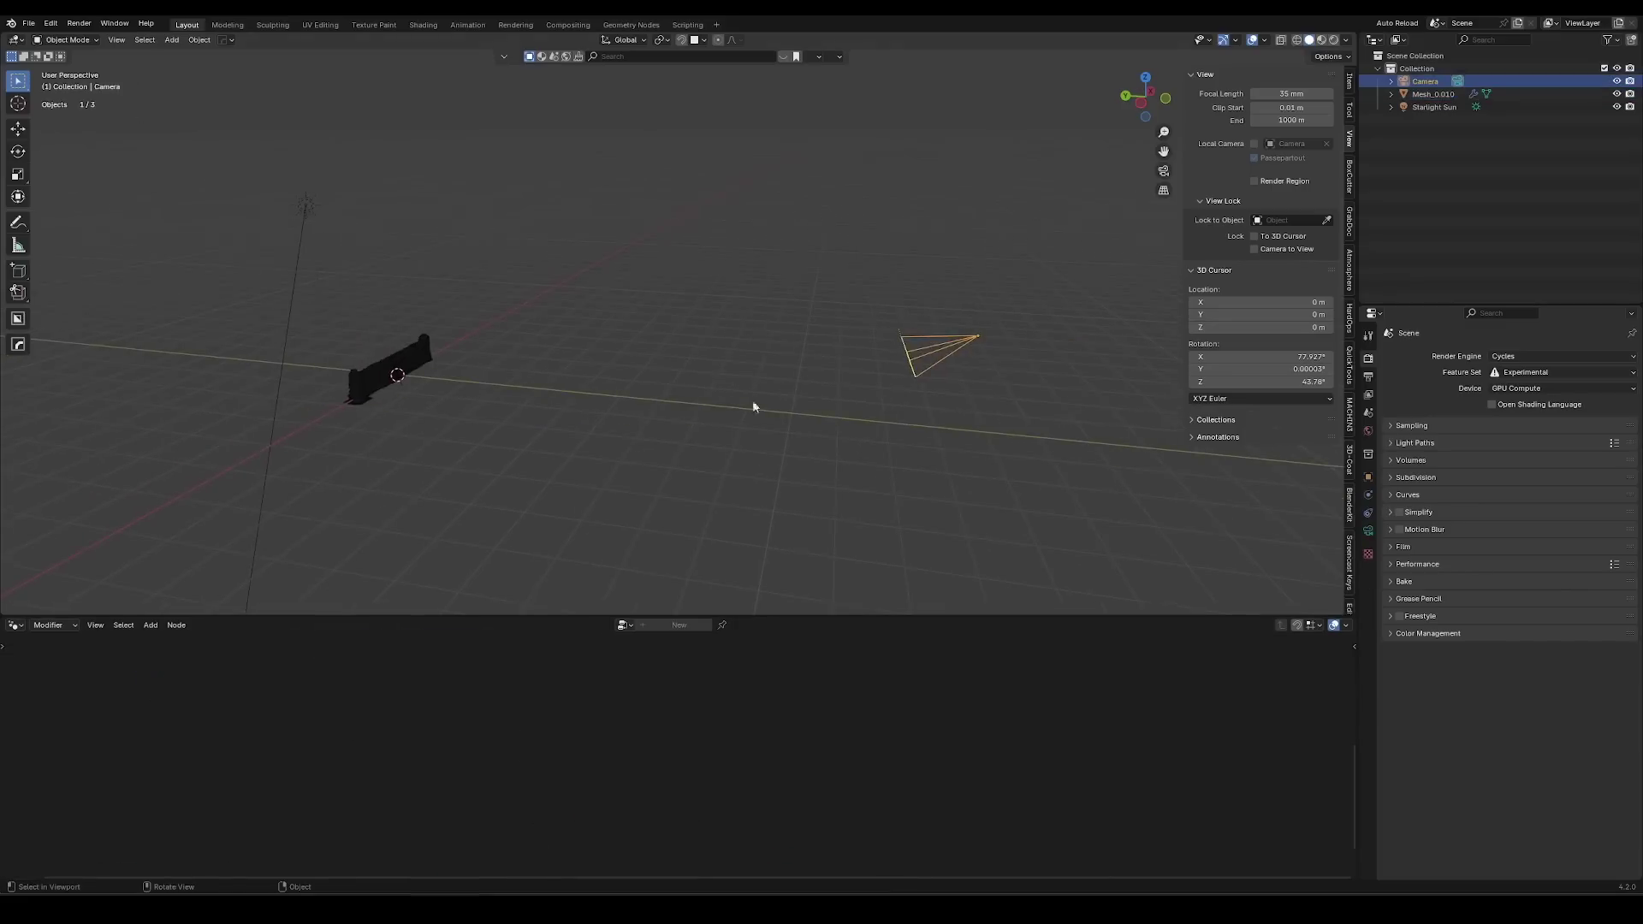
key("g")
key("y")
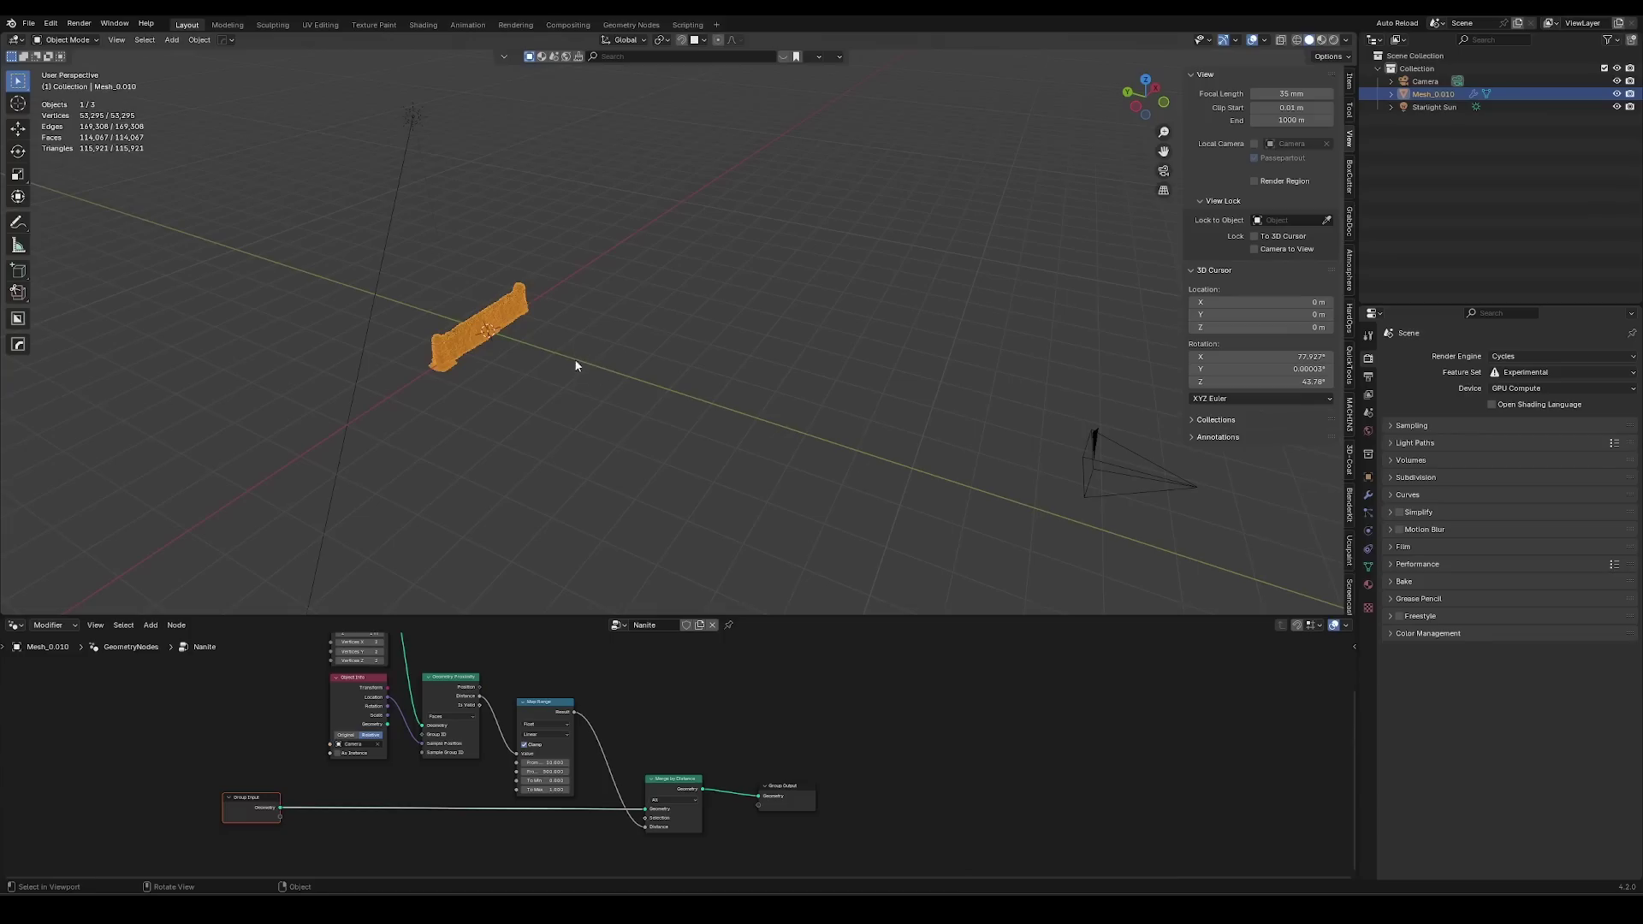
Duplicate the wall along the Y axis away from the camera and repeat the duplication to form a row of 15 walls.
key("shift+d")
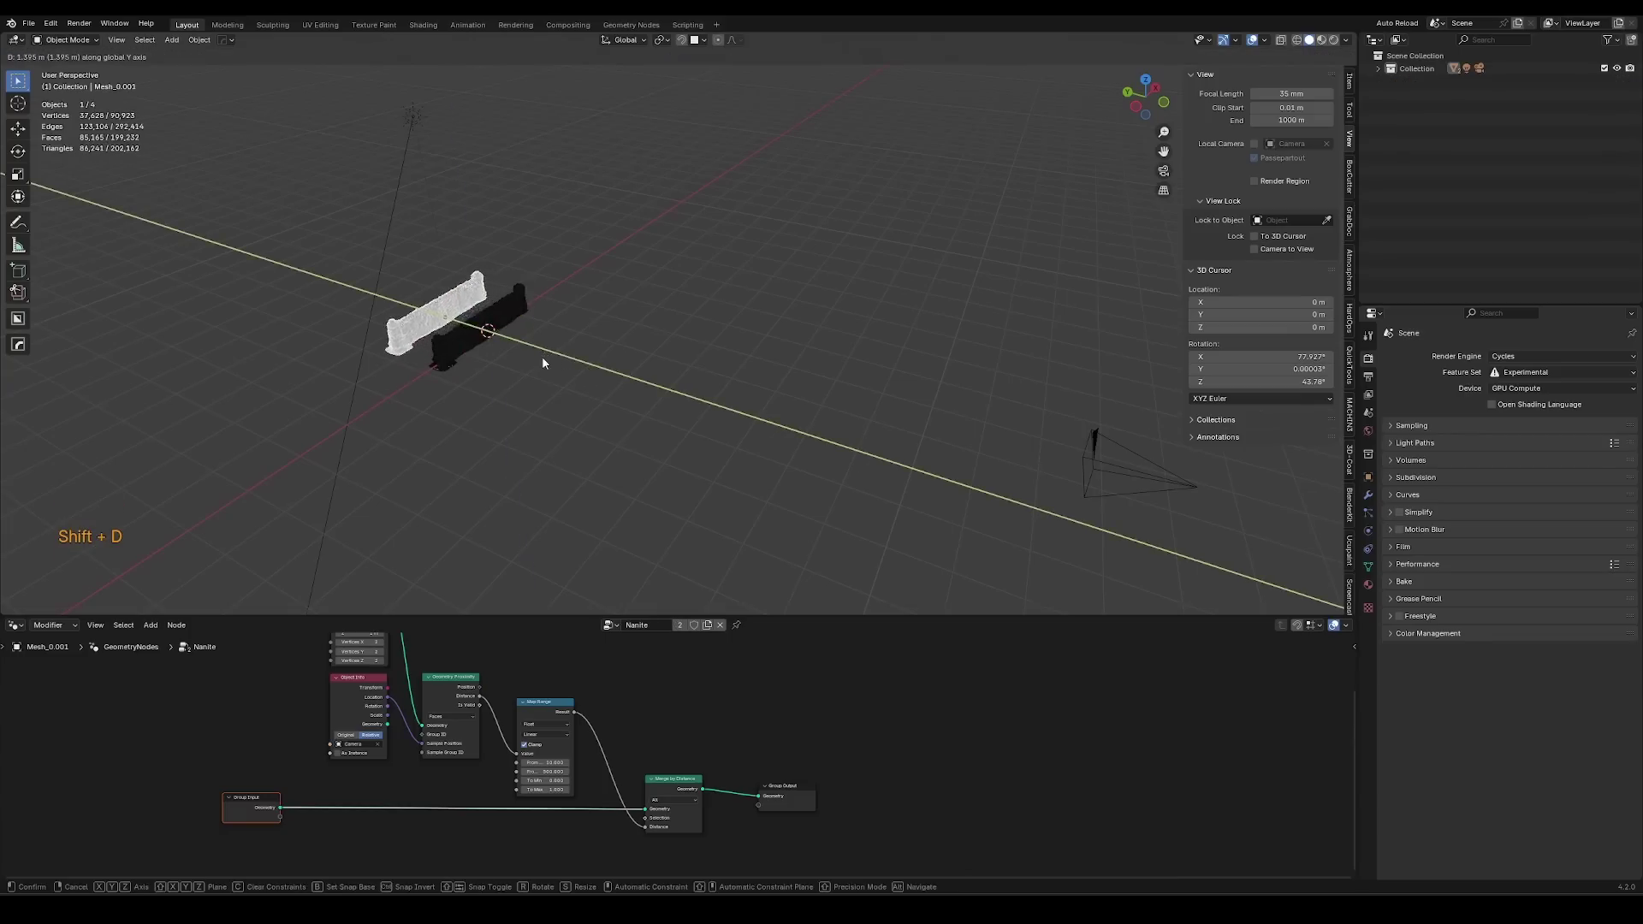
left_click(543, 360)
key("shift+r")
key("shift+r")
key("shift+r")
key("shift+r")
key("shift+r")
key("shift+r")
key("shift+r")
key("shift+r")
key("shift+r")
key("shift+r")
key("shift+r")
key("shift+r")
key("shift+r")
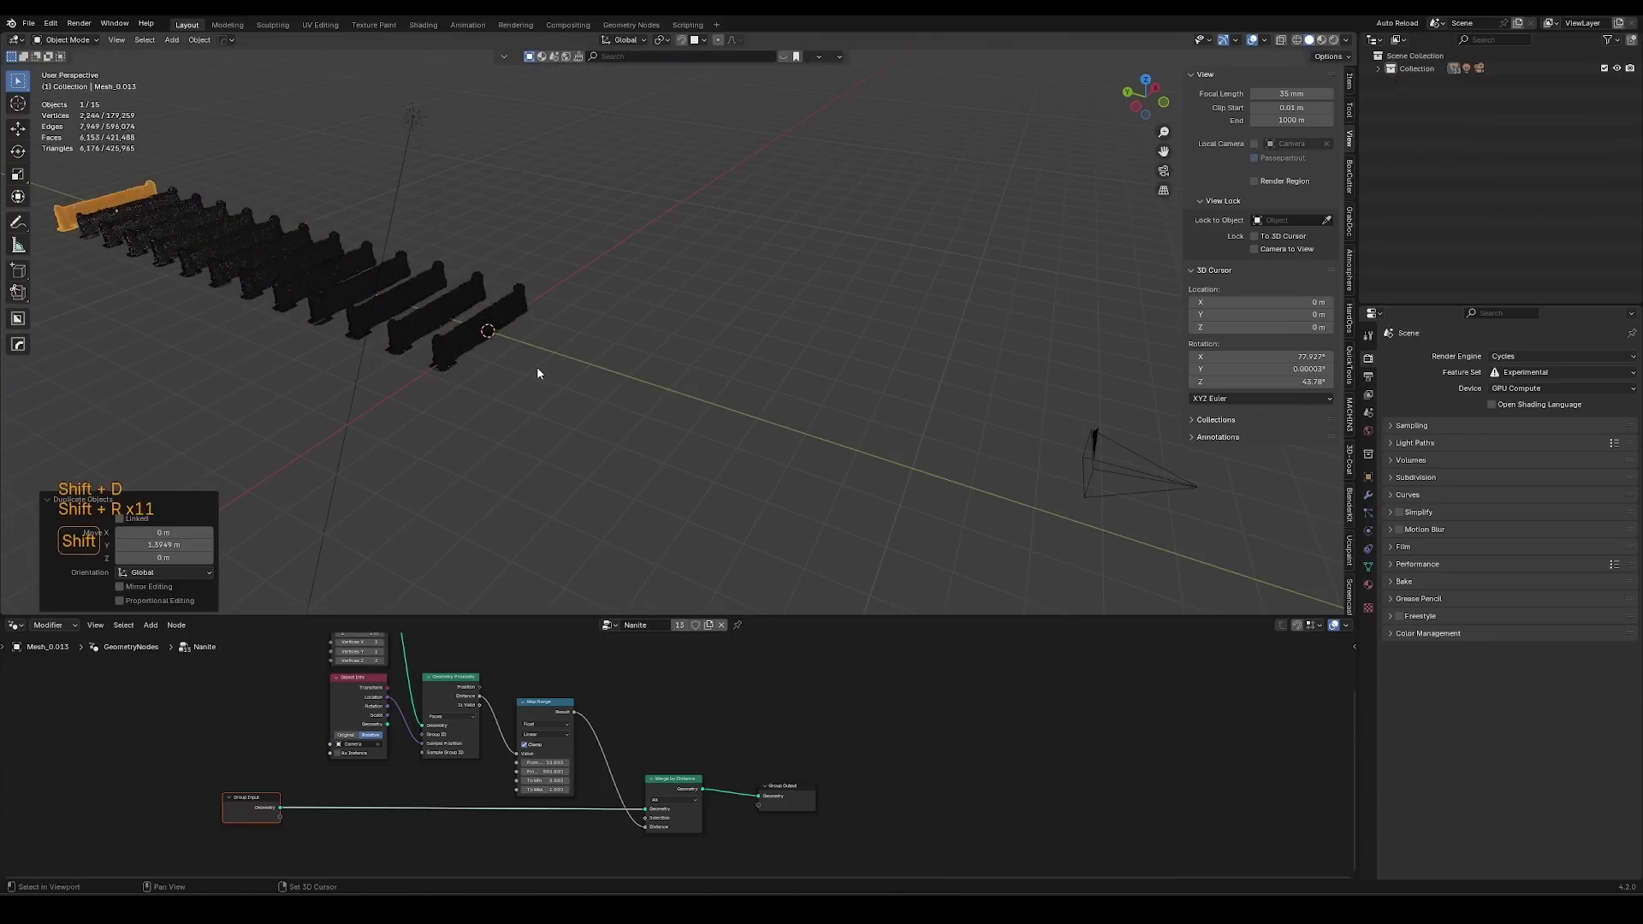
Examine the wireframe density of the wall copies from the nearest to the farthest.
middle_click_drag(404, 320, 617, 363)
middle_click_drag(616, 364, 642, 476)
scroll(642, 477, "up", 5)
mouse_move(496, 349)
middle_mouse_down("shift")
mouse_move(1104, 399)
mouse_move(1121, 364)
middle_mouse_up("shift")
middle_click_drag(480, 308, 1175, 355, "shift")
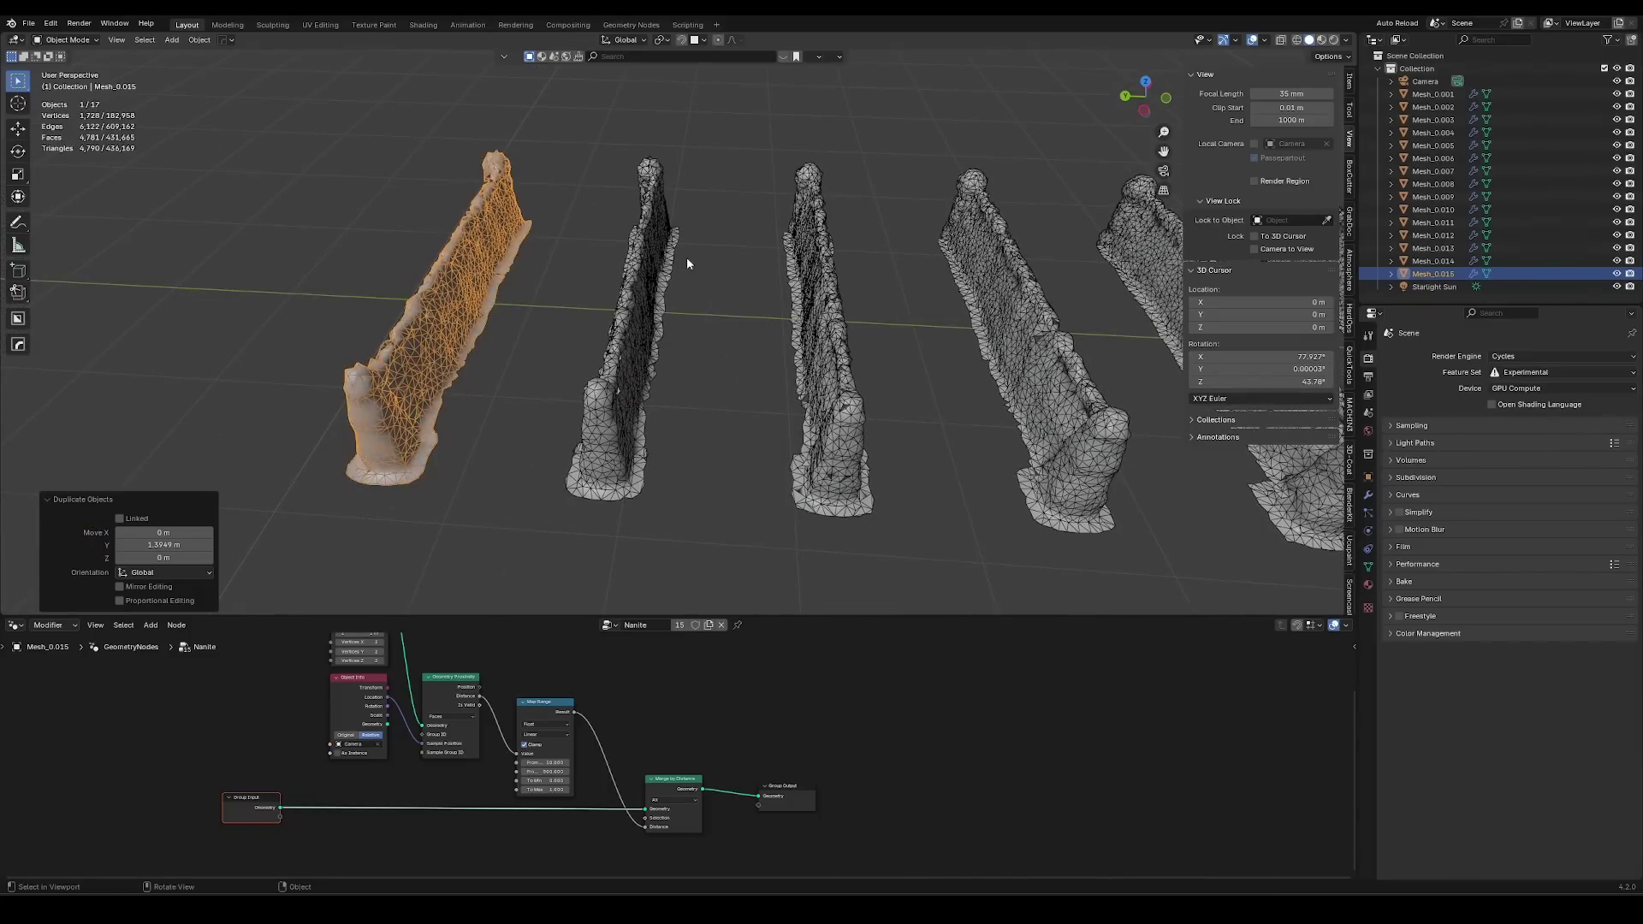
Look through the camera, hide the wireframe and reframe the wall row from a higher viewpoint.
key("KP_0")
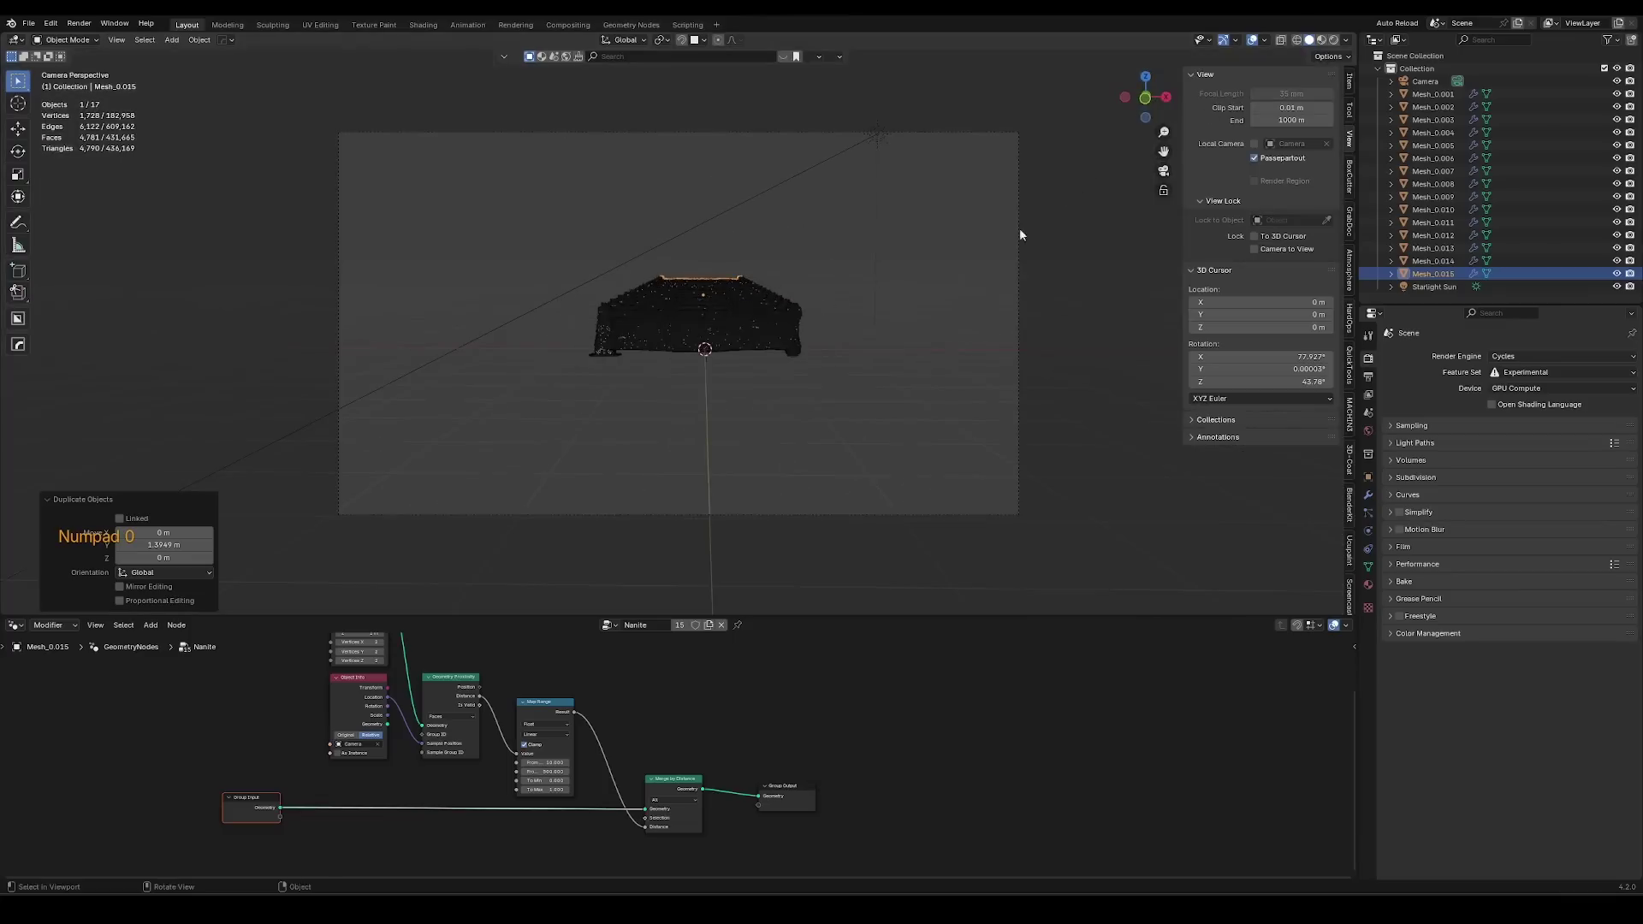
key("ctrl+shift+w")
key("ctrl+alt+f")
key("ctrl+alt+f")
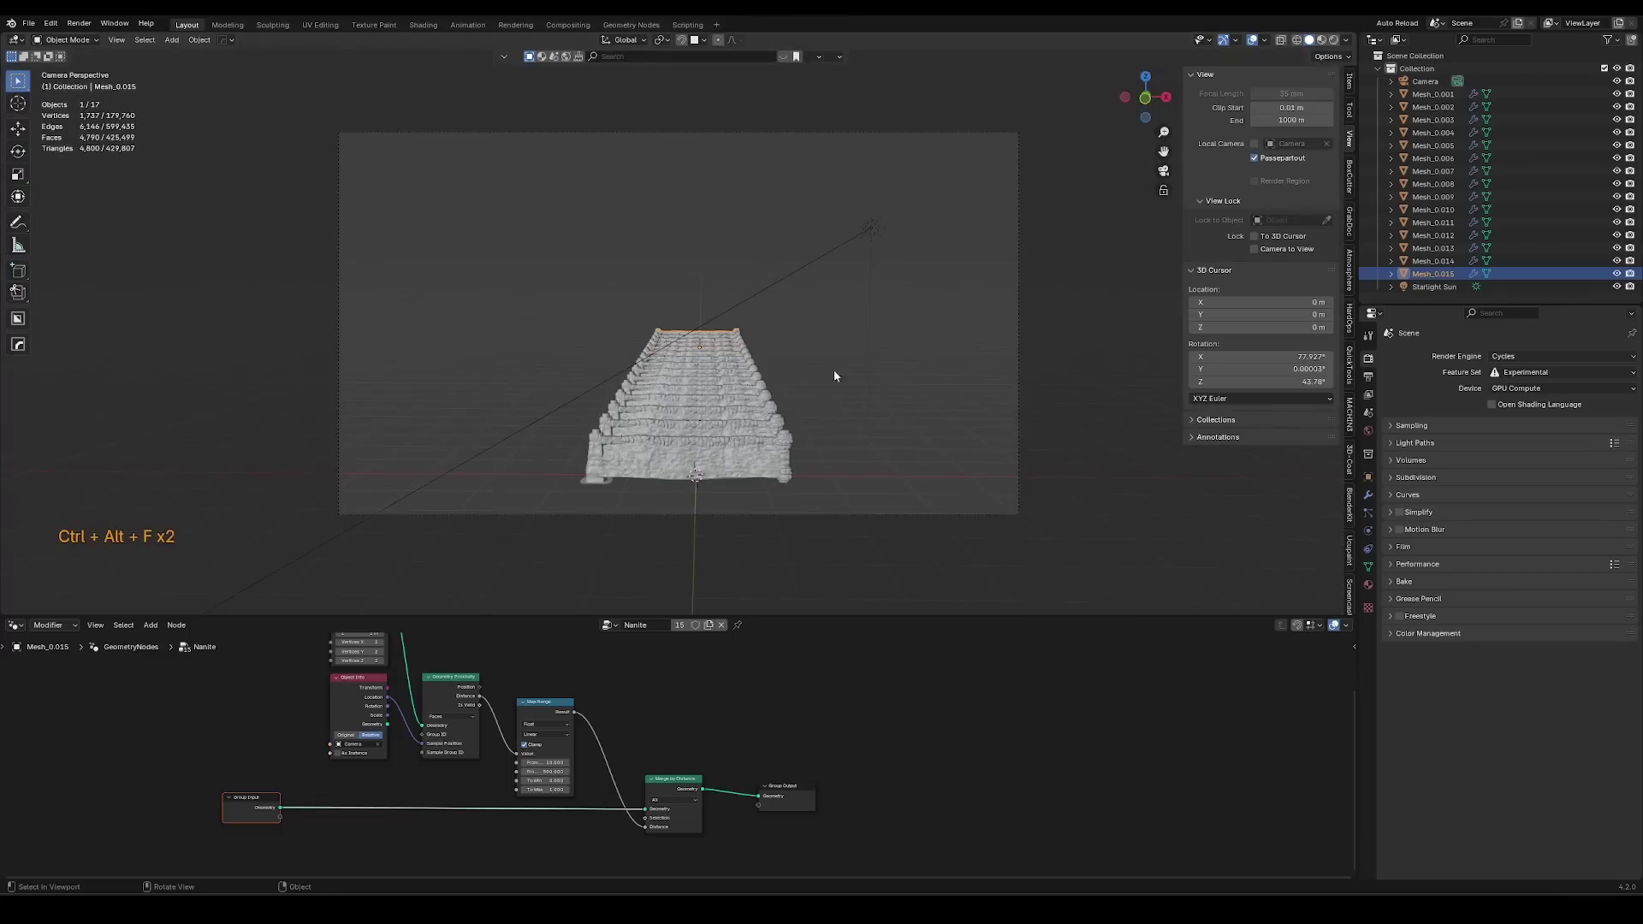
Switch the viewport to Material Preview shading and inspect the textured walls in a maximized view.
key("z")
left_click(869, 444)
key("ctrl+space")
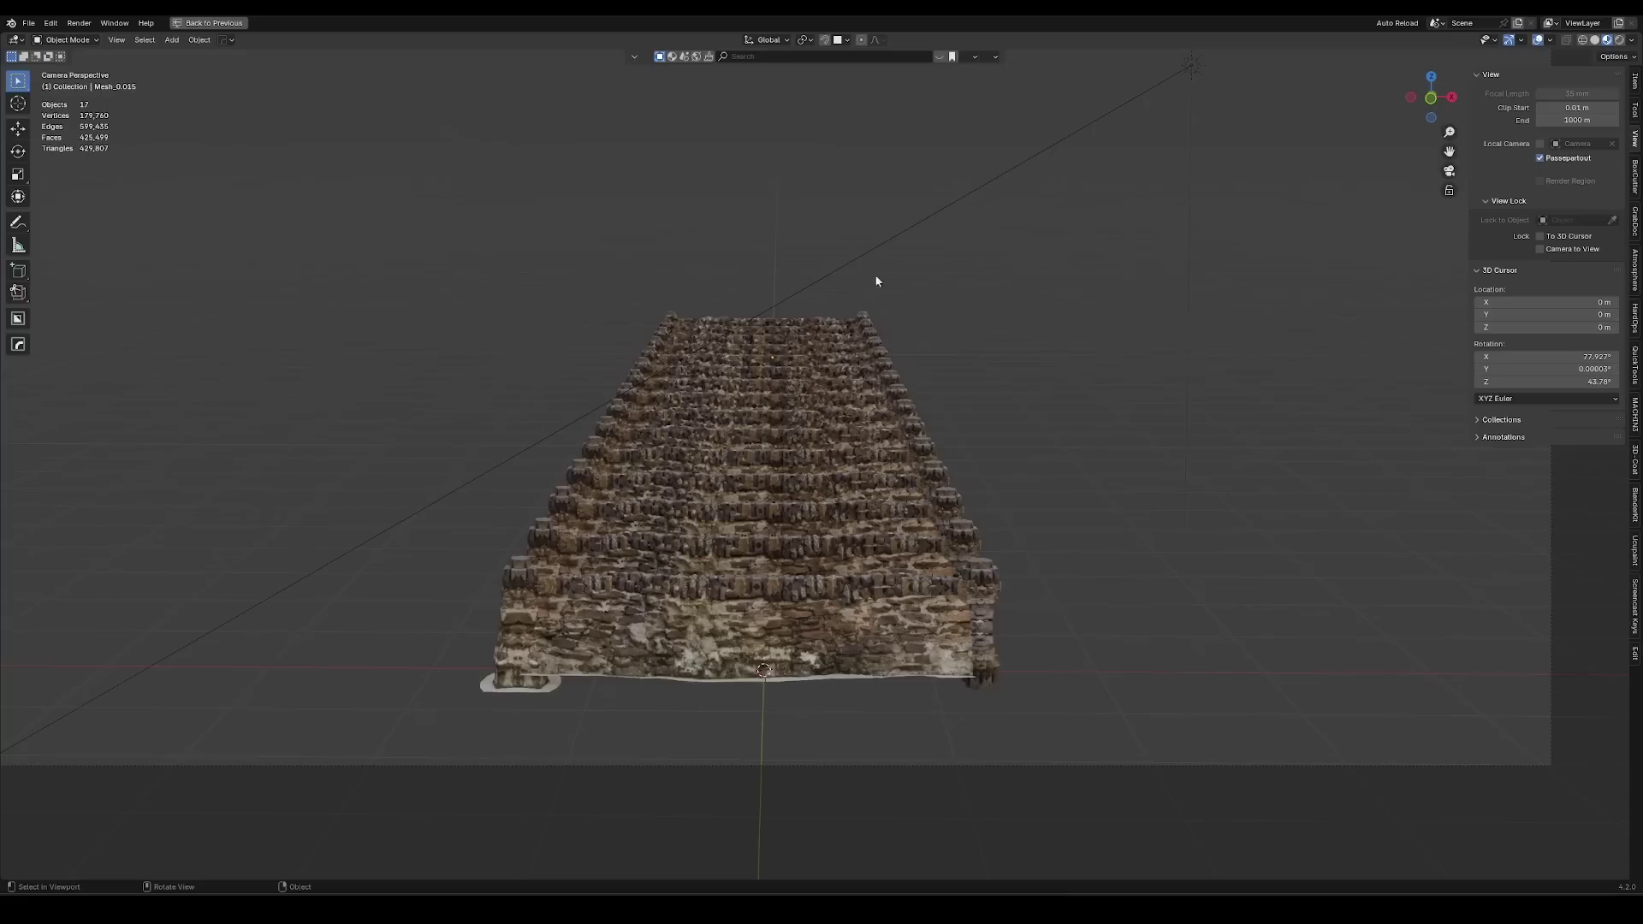
left_click(826, 325)
key("ctrl+space")
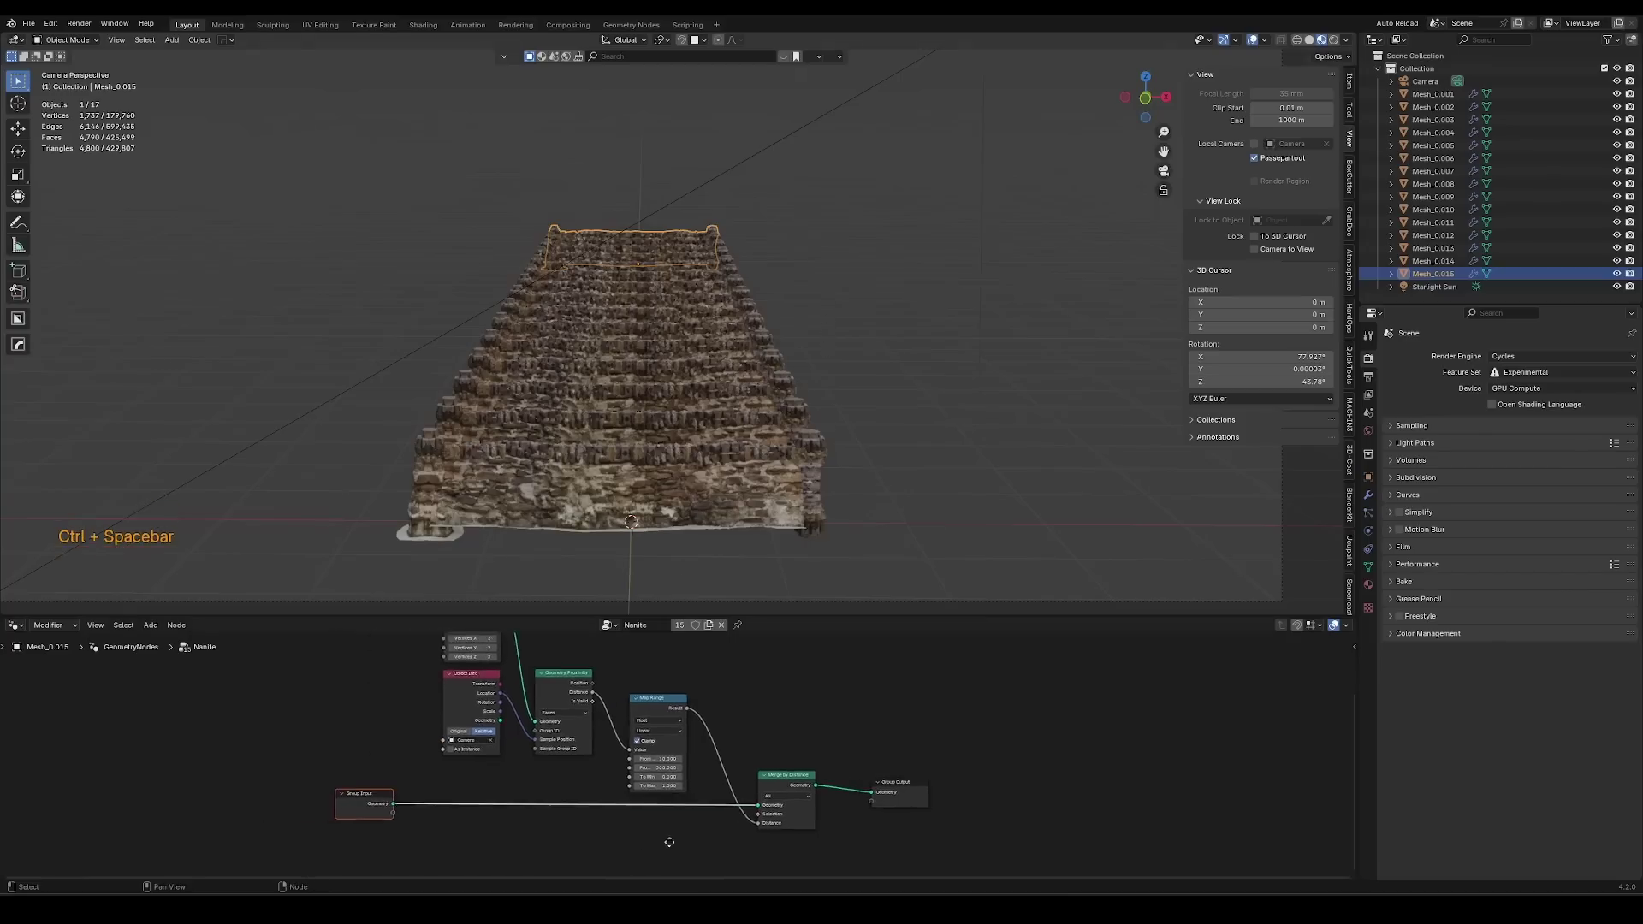
Set the Map Range node's From Max to 700 and check the walls' wireframe density.
scroll(505, 764, "up", 5)
left_click(640, 787)
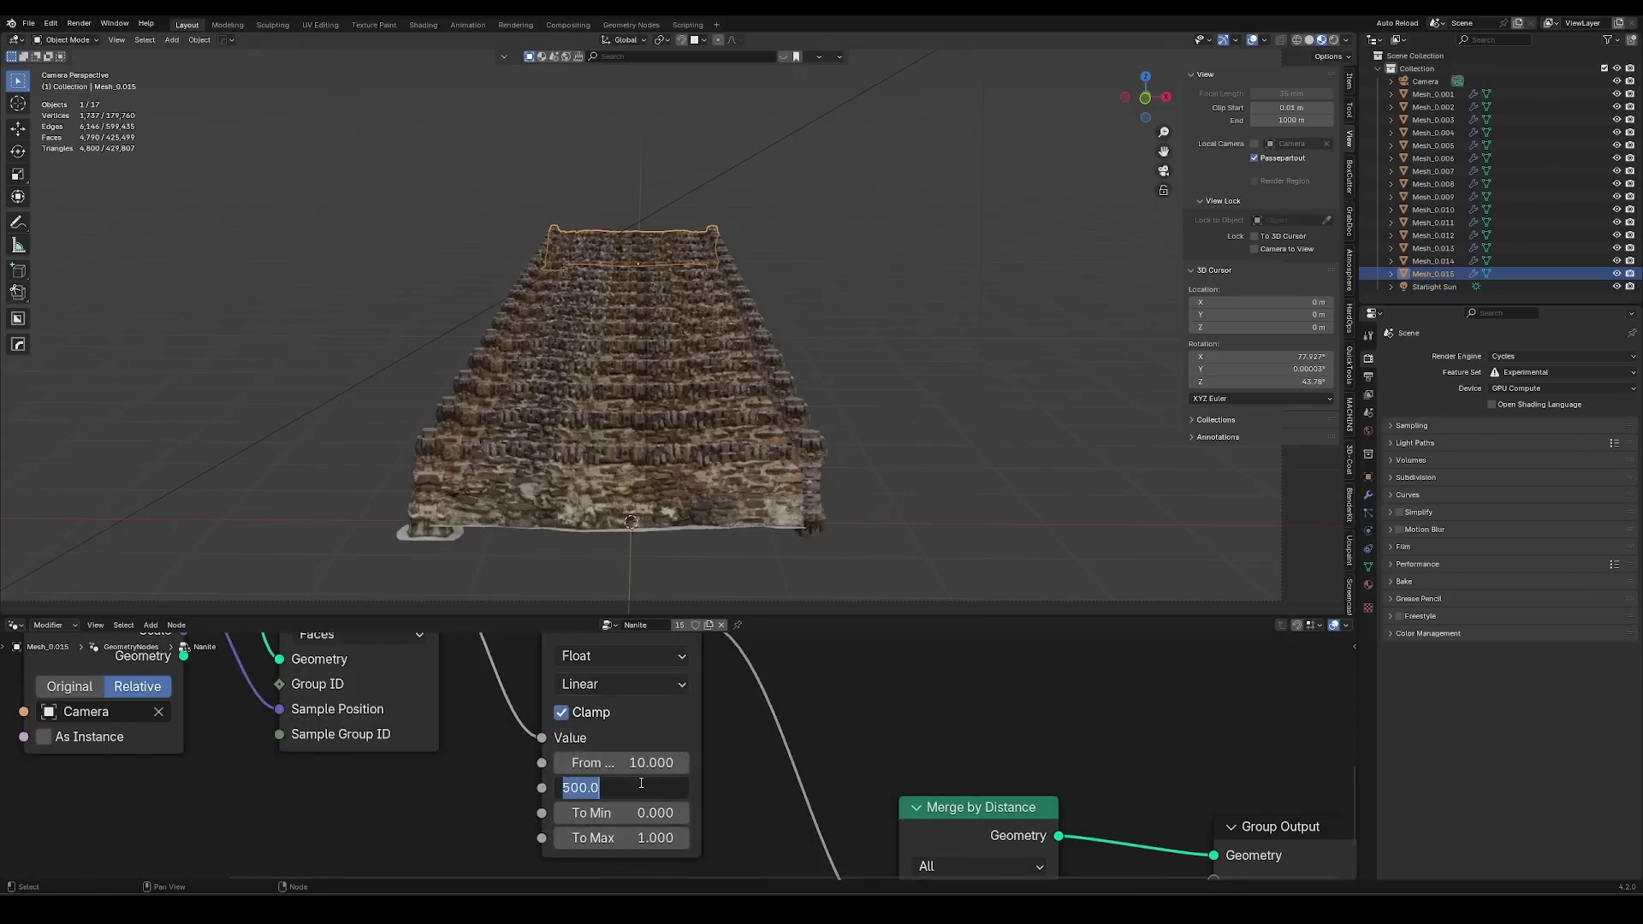
type("700")
key("Return")
key("ctrl+shift+w")
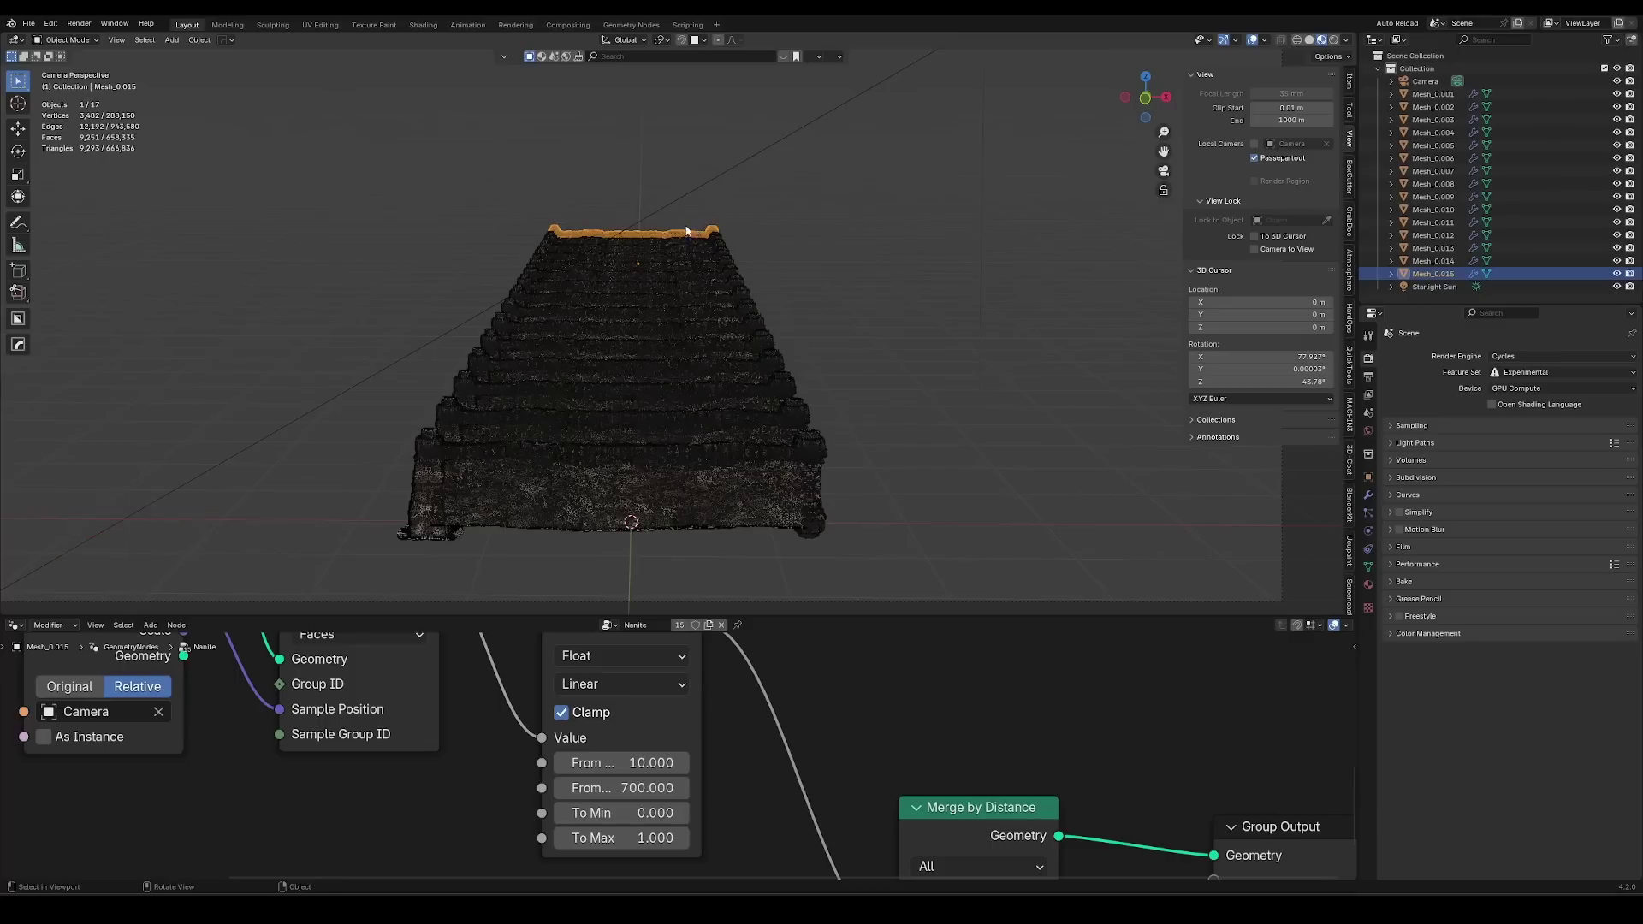
Mark the Nanite node group in the front wall's GeometryNodes modifier as an asset.
left_click(563, 478)
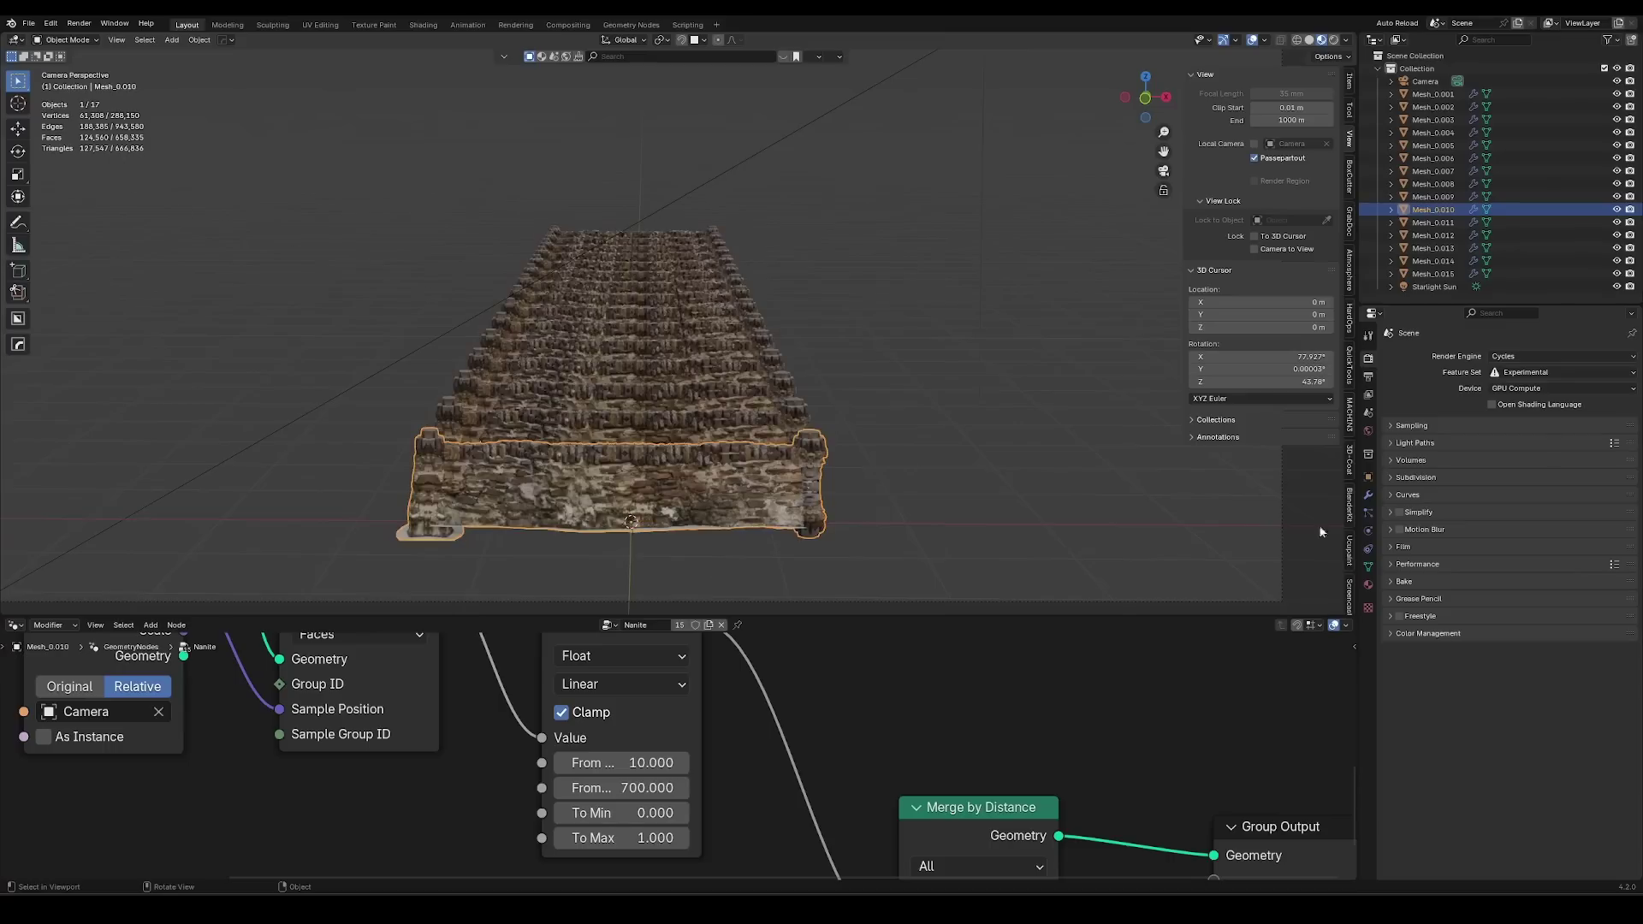
left_click(1368, 495)
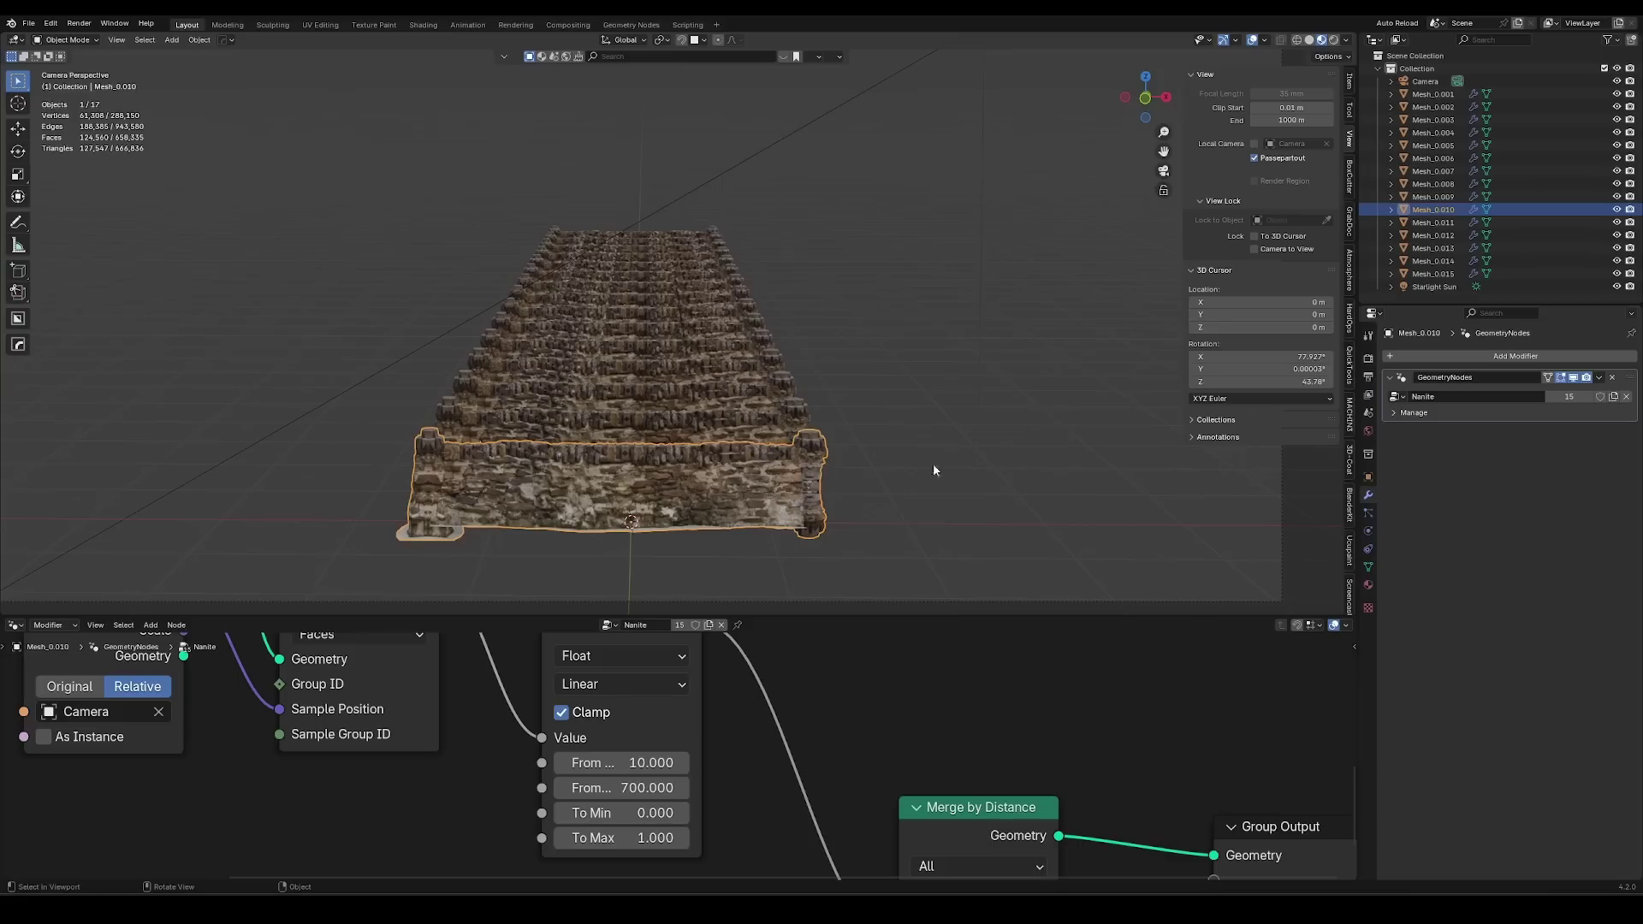
right_click(1398, 399)
left_click(1387, 382)
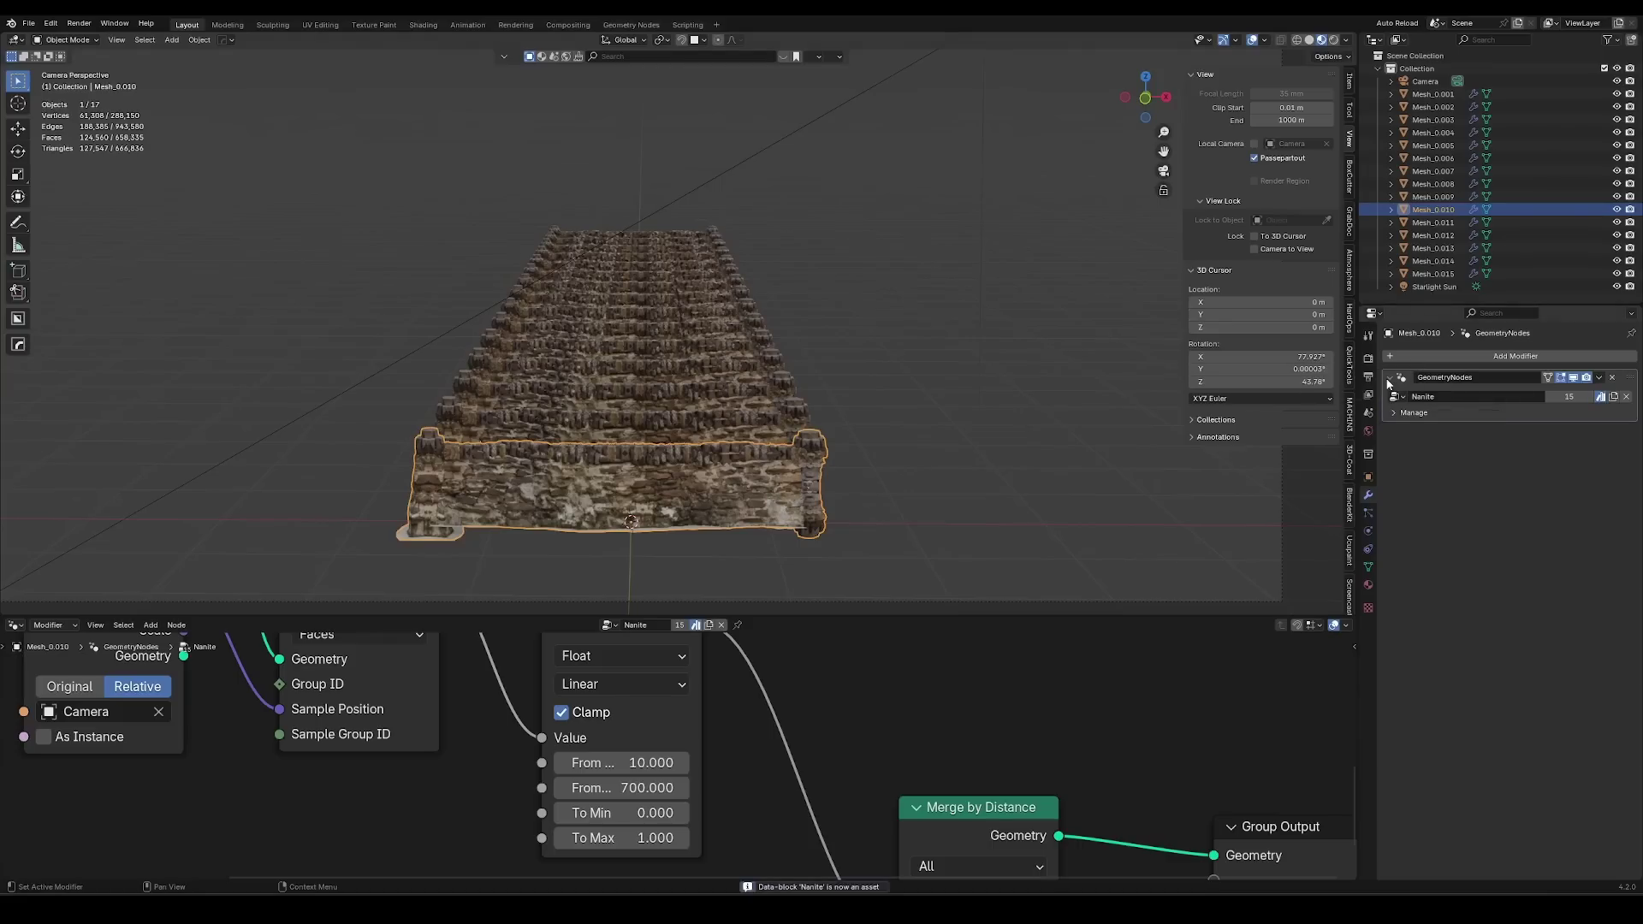
Save the file as nanite node.blend in the Blender asset libraries folder.
key("ctrl+shift+s")
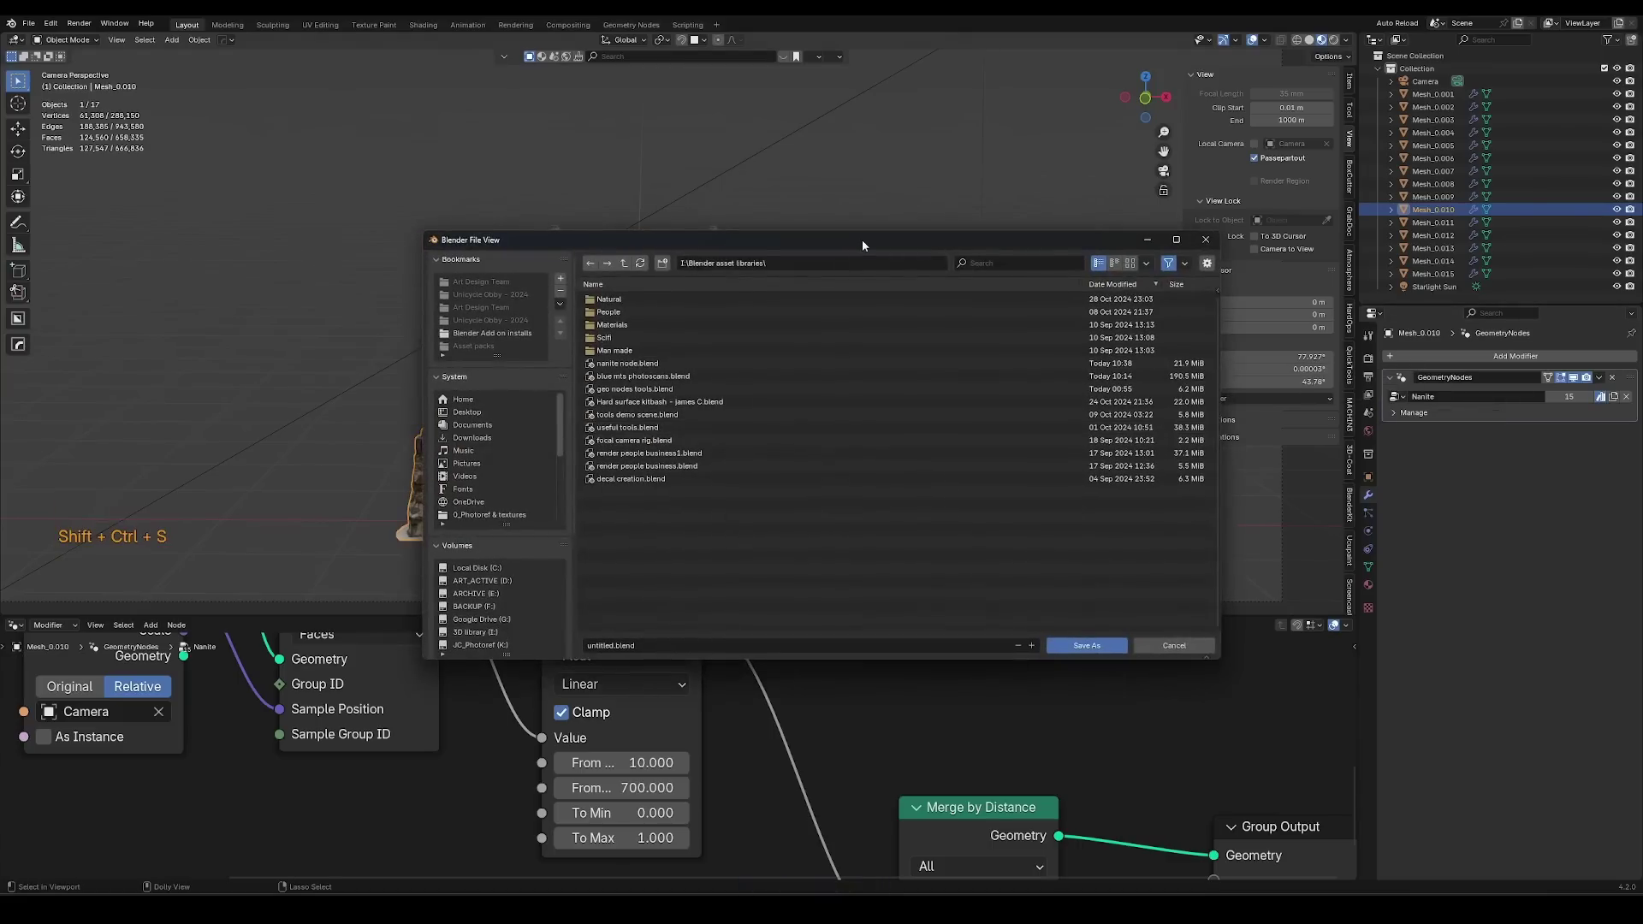
key("Escape")
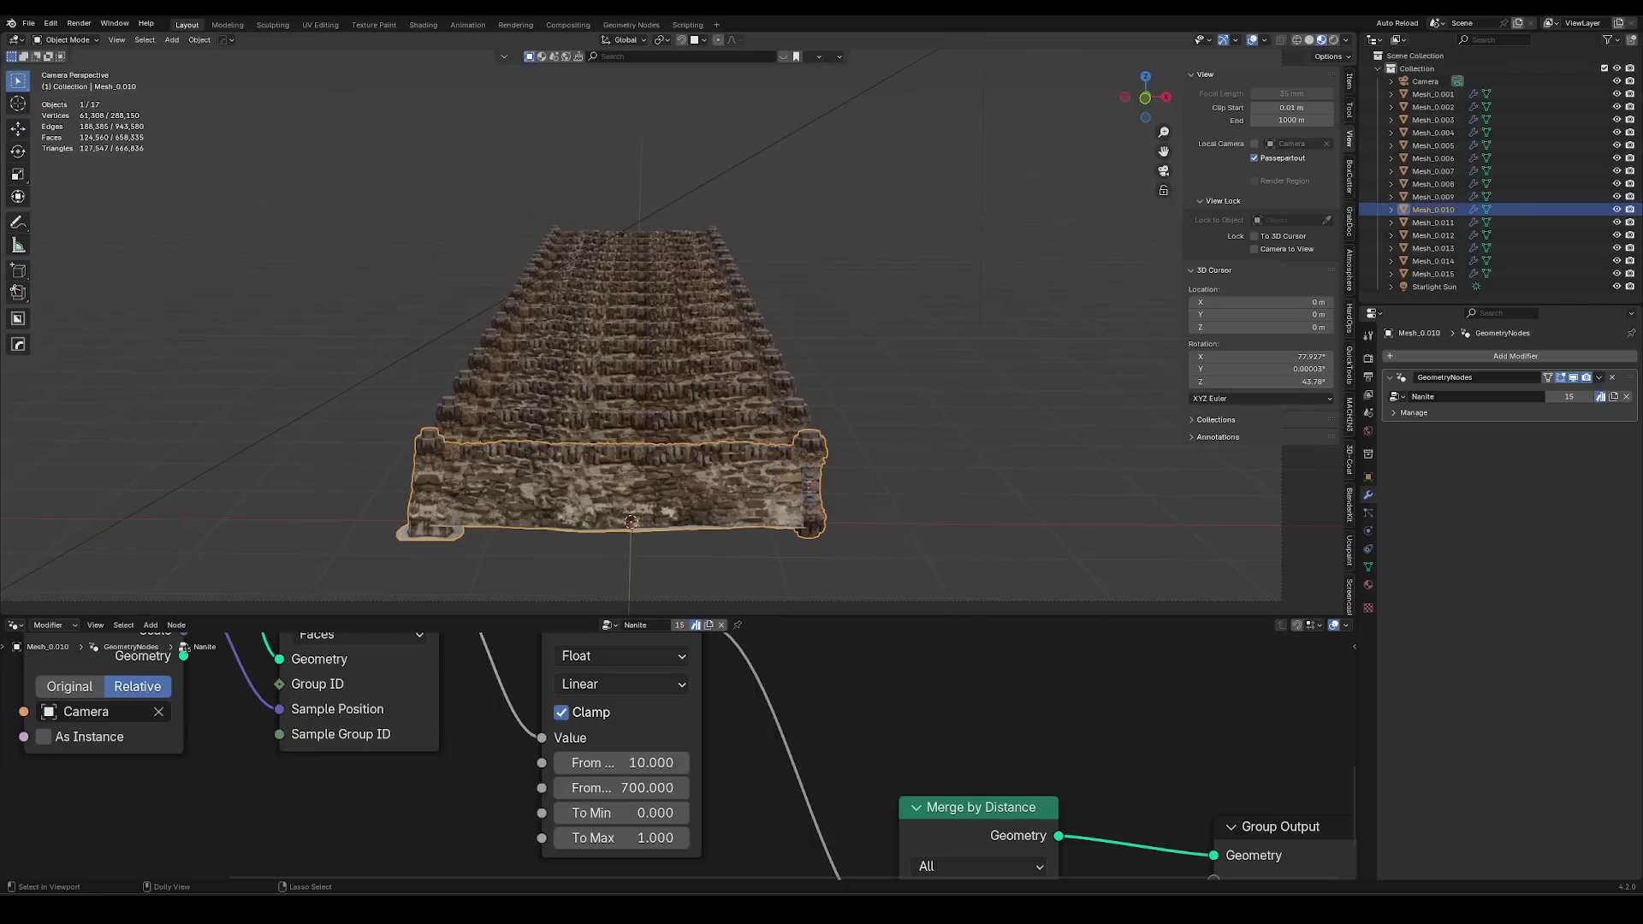
key("ctrl+s")
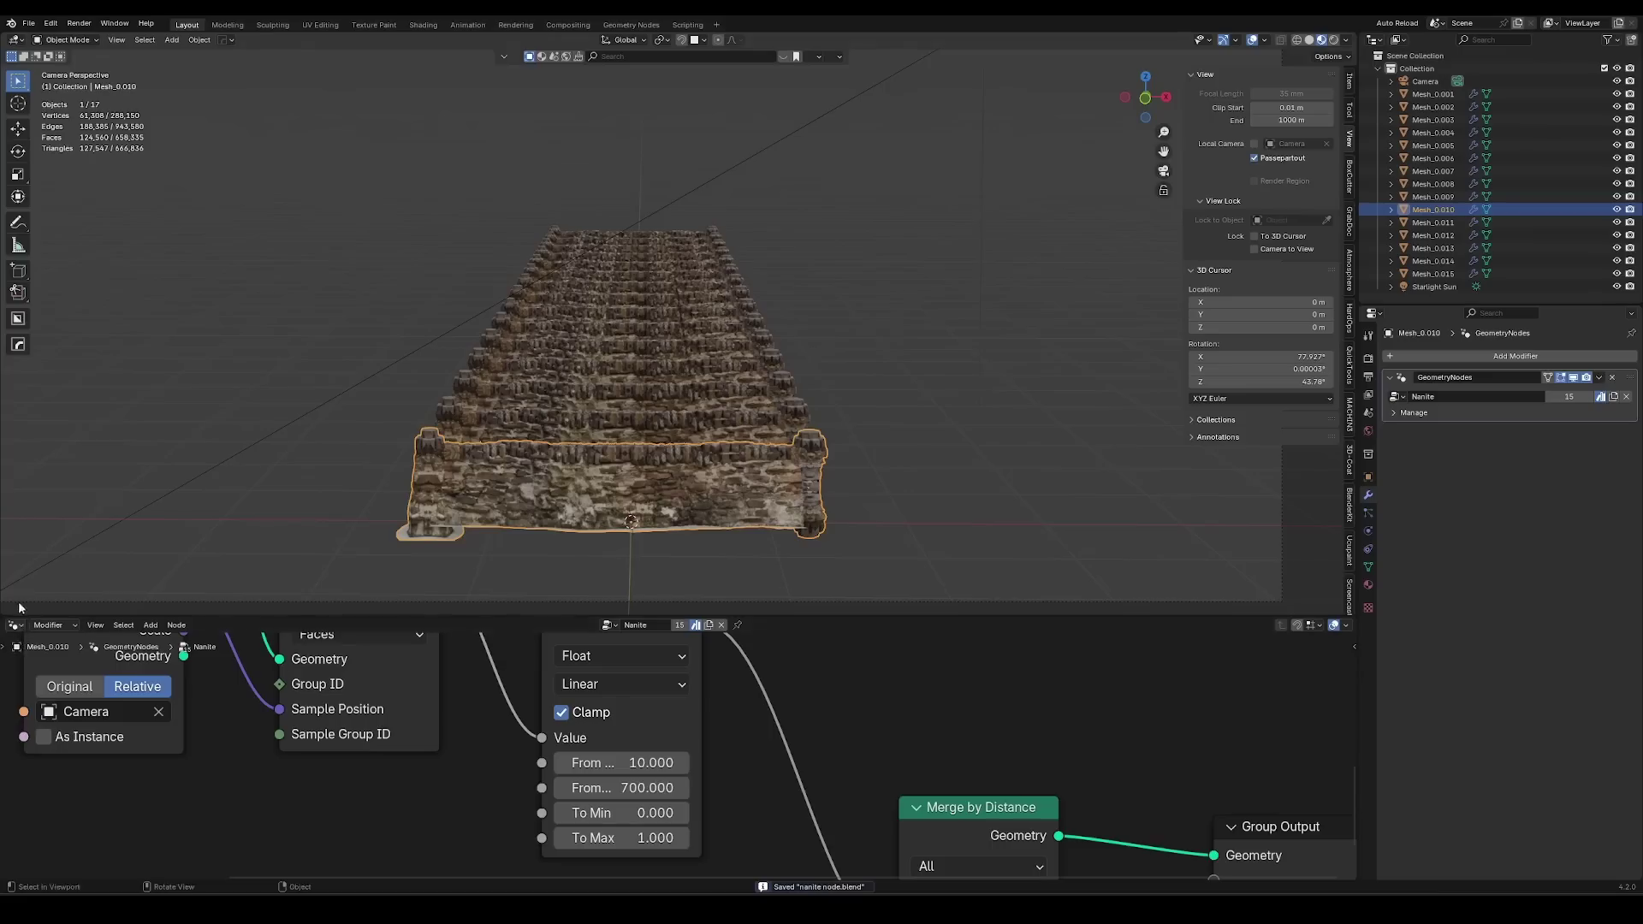
Show the current file's assets in the Asset Browser and assign the Nanite asset to the 05_tools catalog.
key("shift+F1")
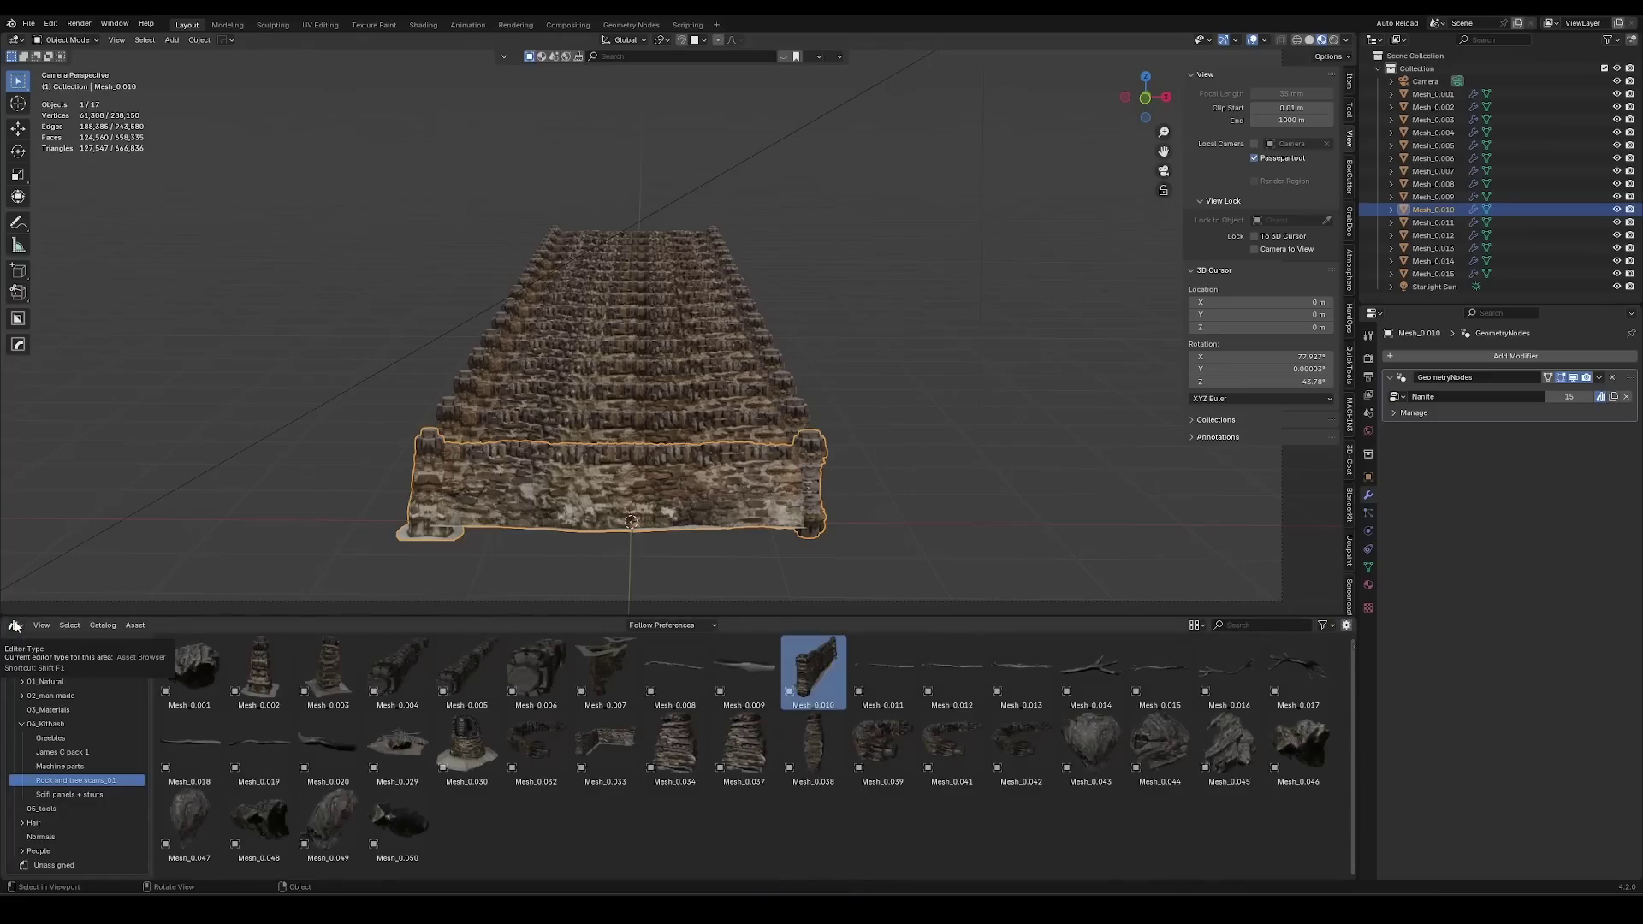
left_click(23, 726)
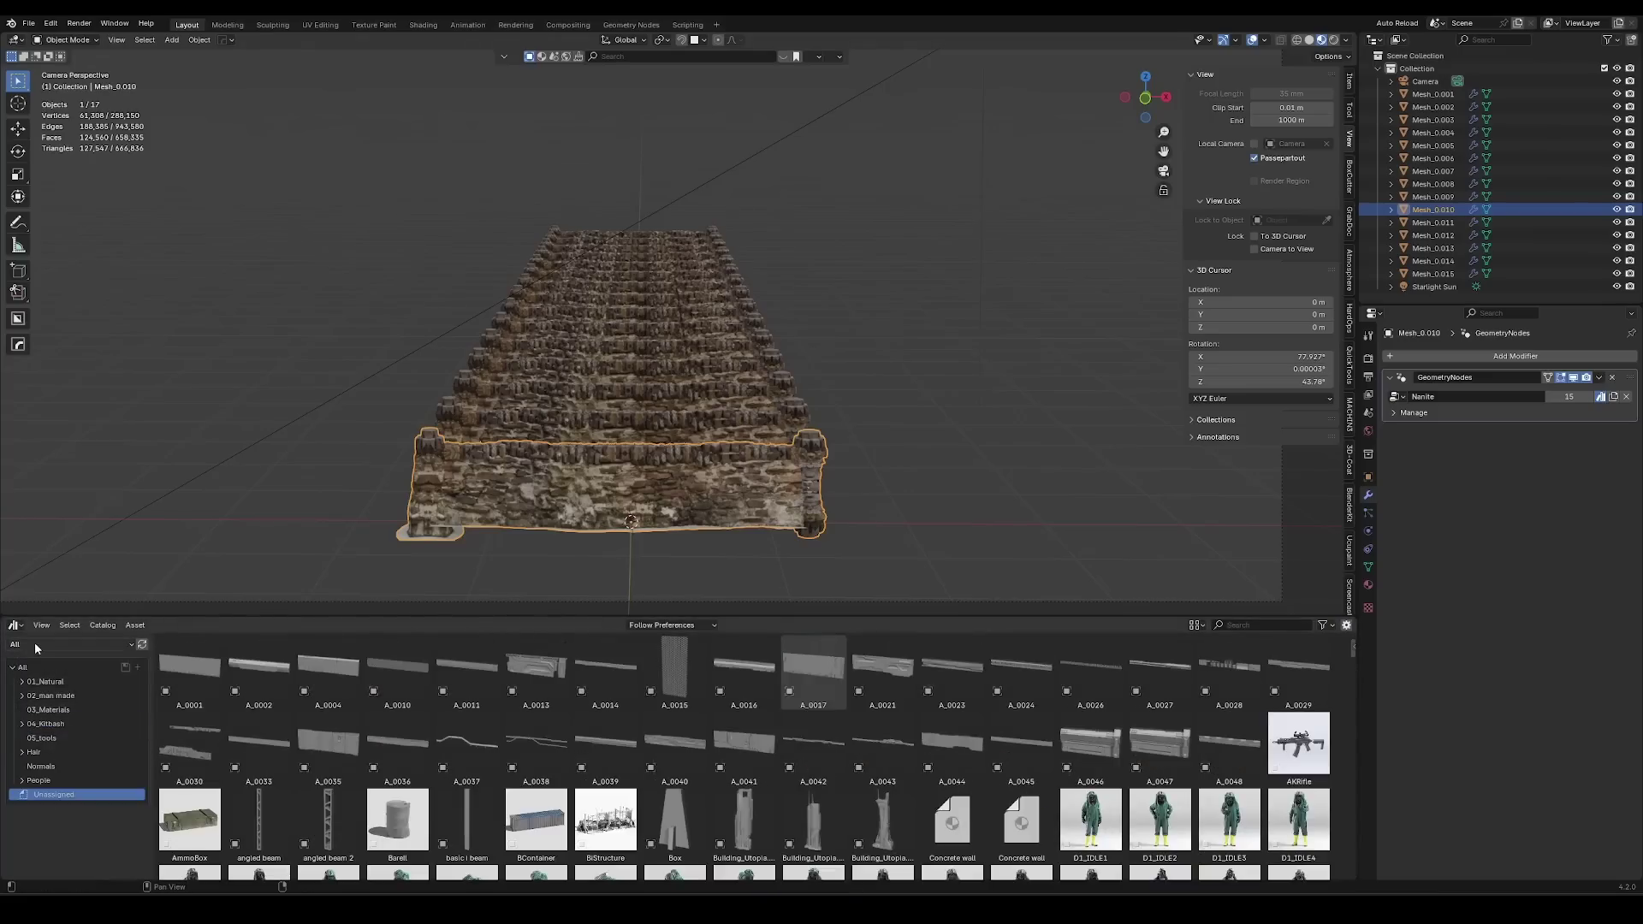
left_click(34, 645)
left_click(34, 697)
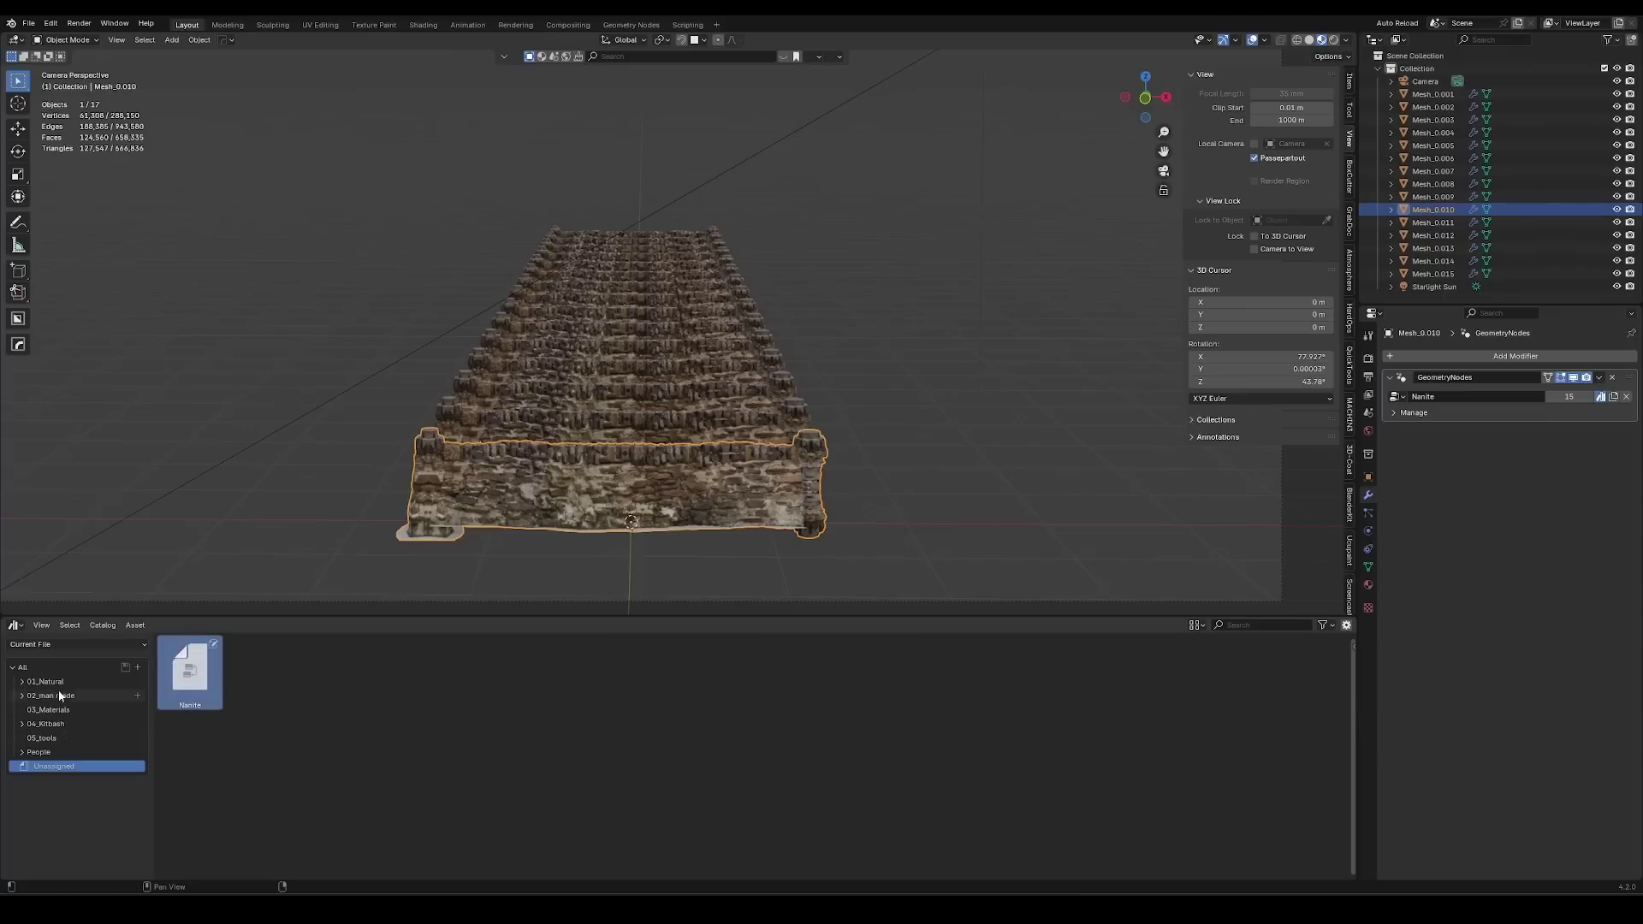
left_click_drag(190, 670, 96, 737)
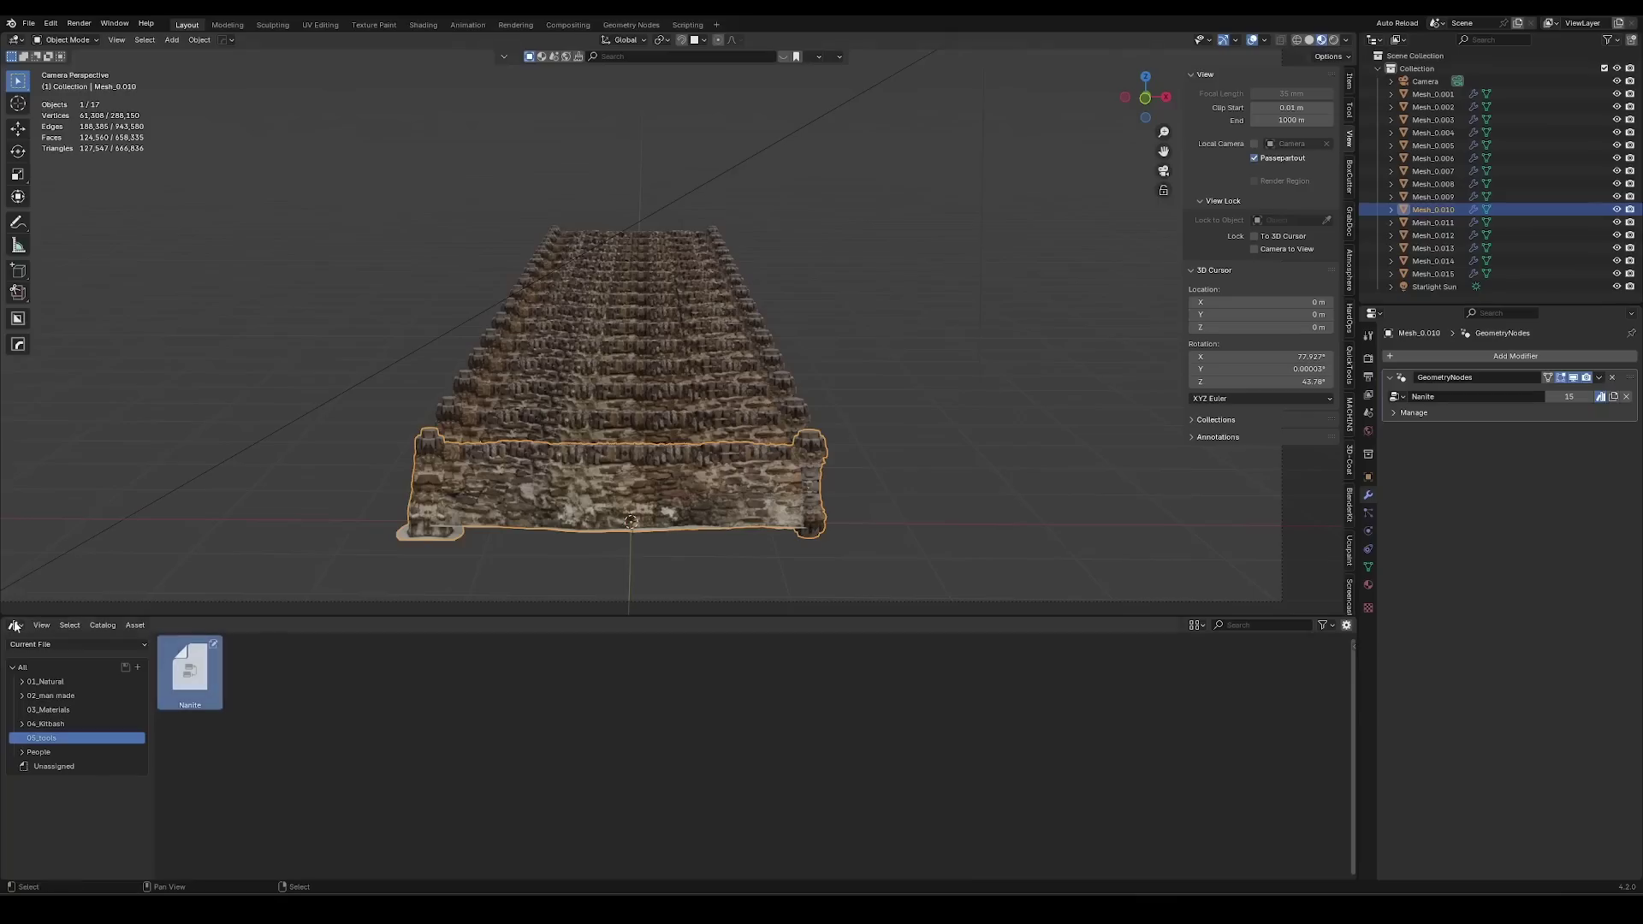
In the Nanite node tree, clear Camera from the Object Info node and save the file.
left_click(15, 627)
left_click(52, 714)
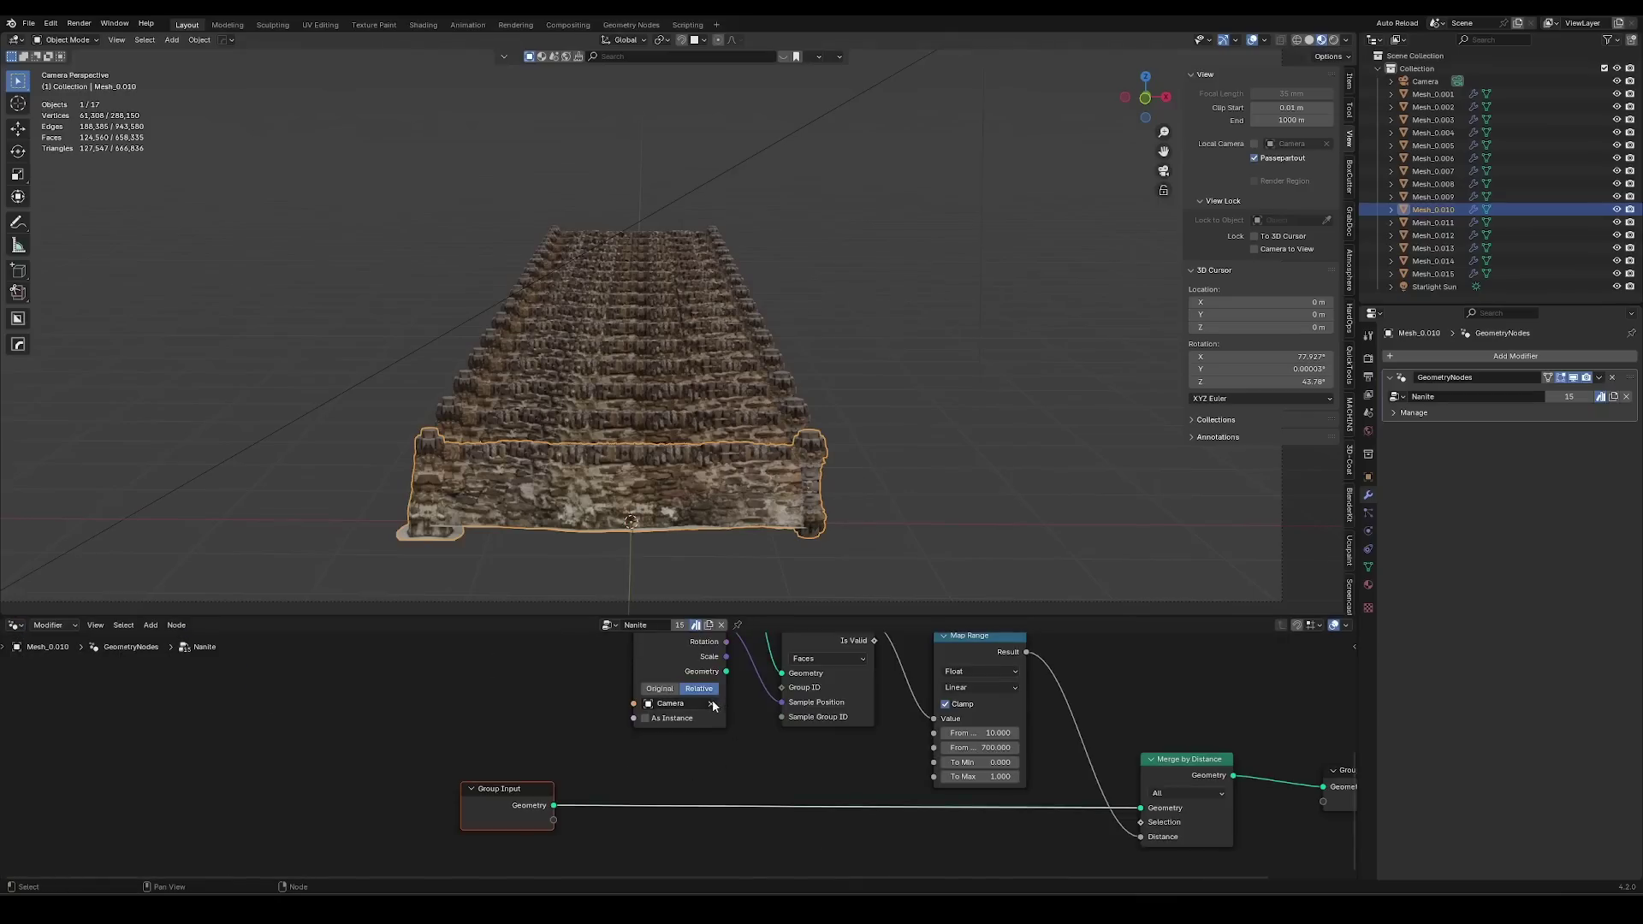
left_click(711, 705)
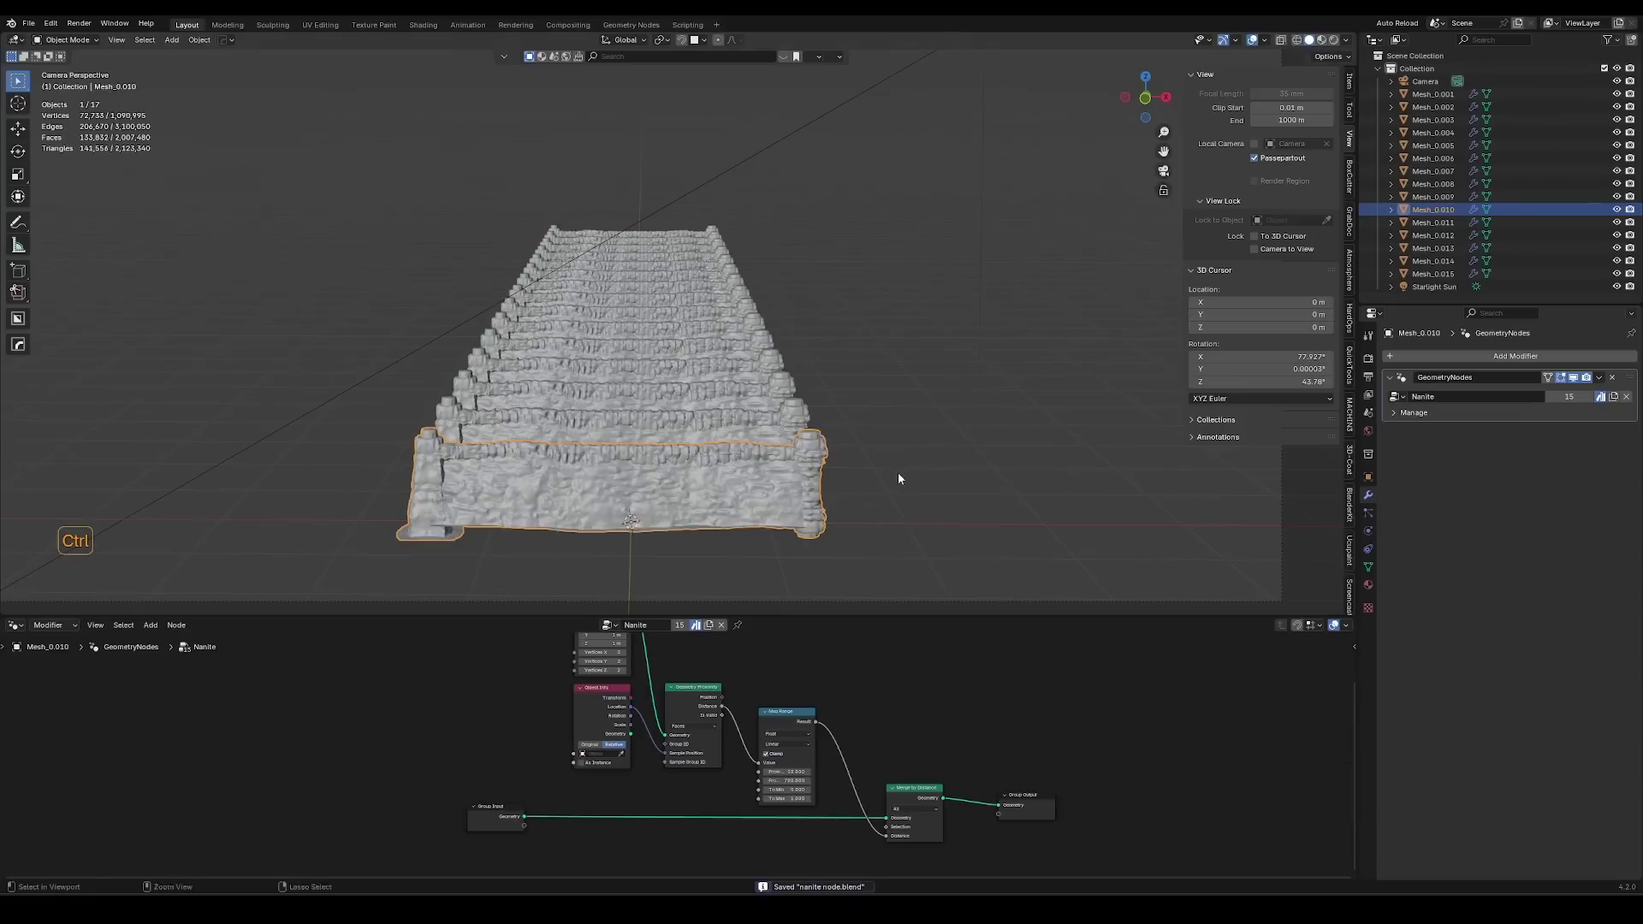
Start a new General file and build a rock cluster from the cliff_05_rocks assets 001 to 006.
key("ctrl+n")
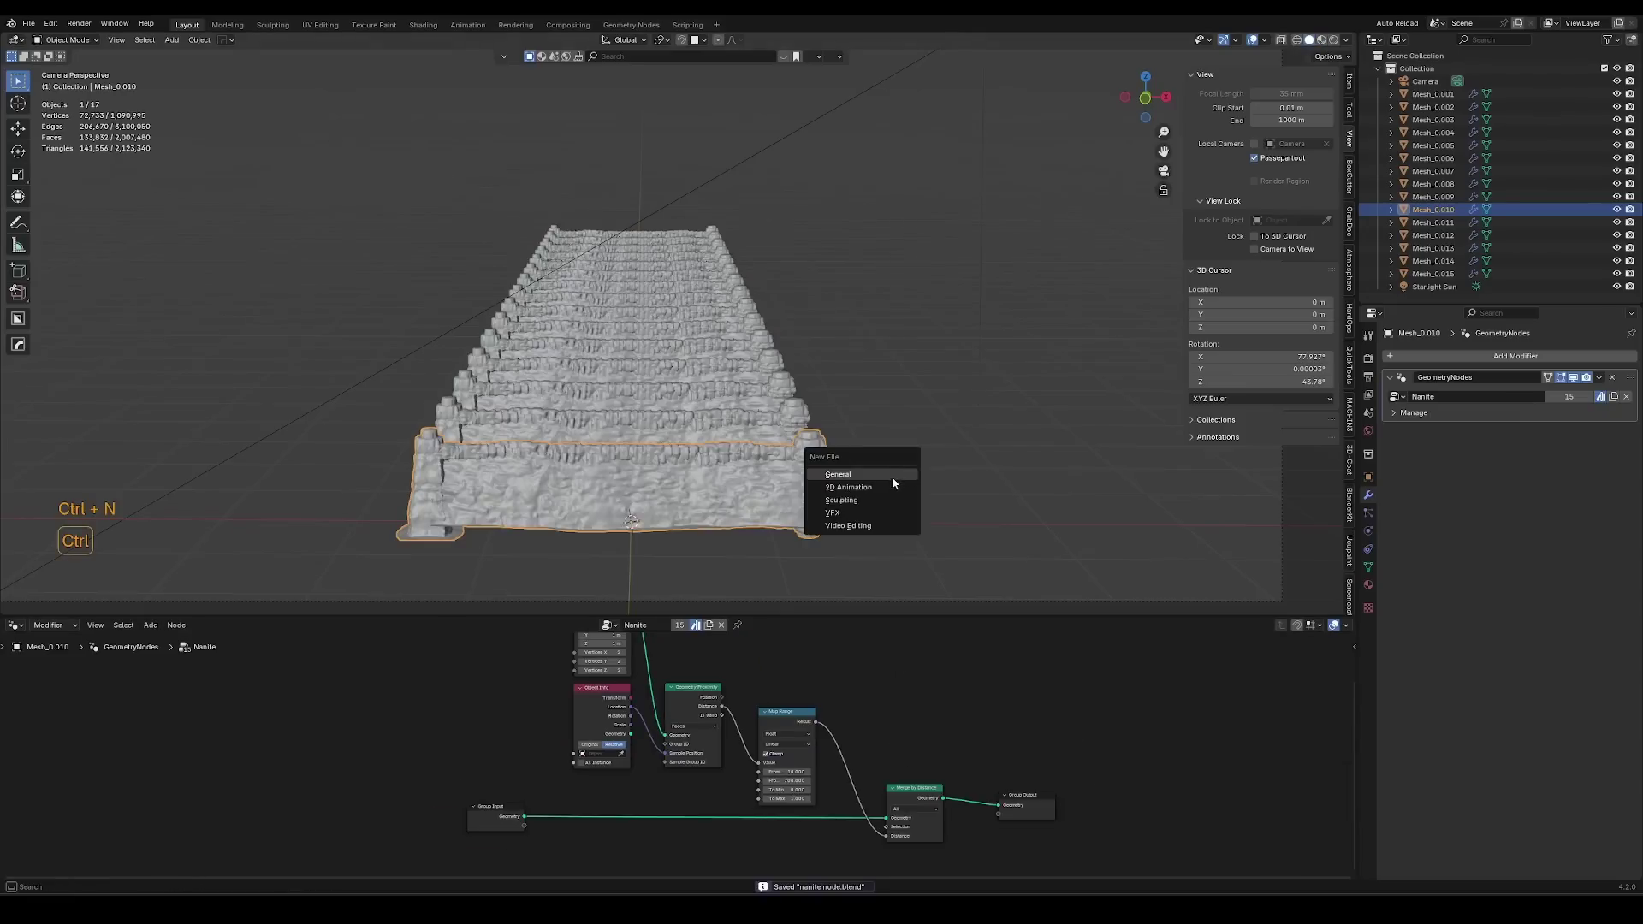
left_click(895, 479)
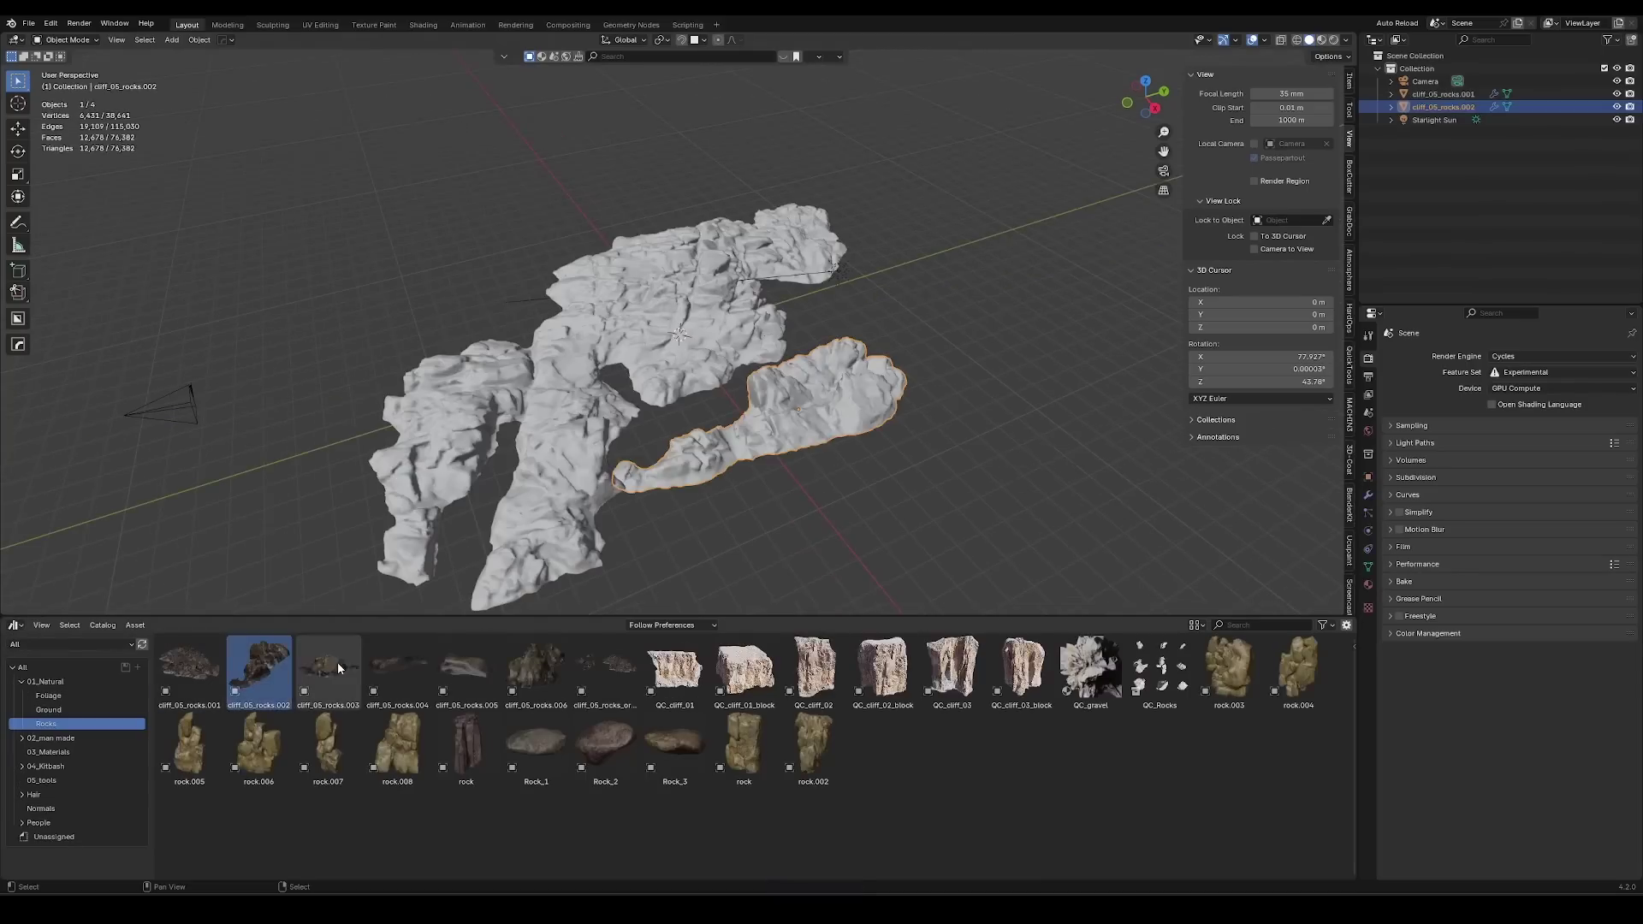
left_click_drag(338, 666, 472, 300)
left_click_drag(397, 672, 457, 545)
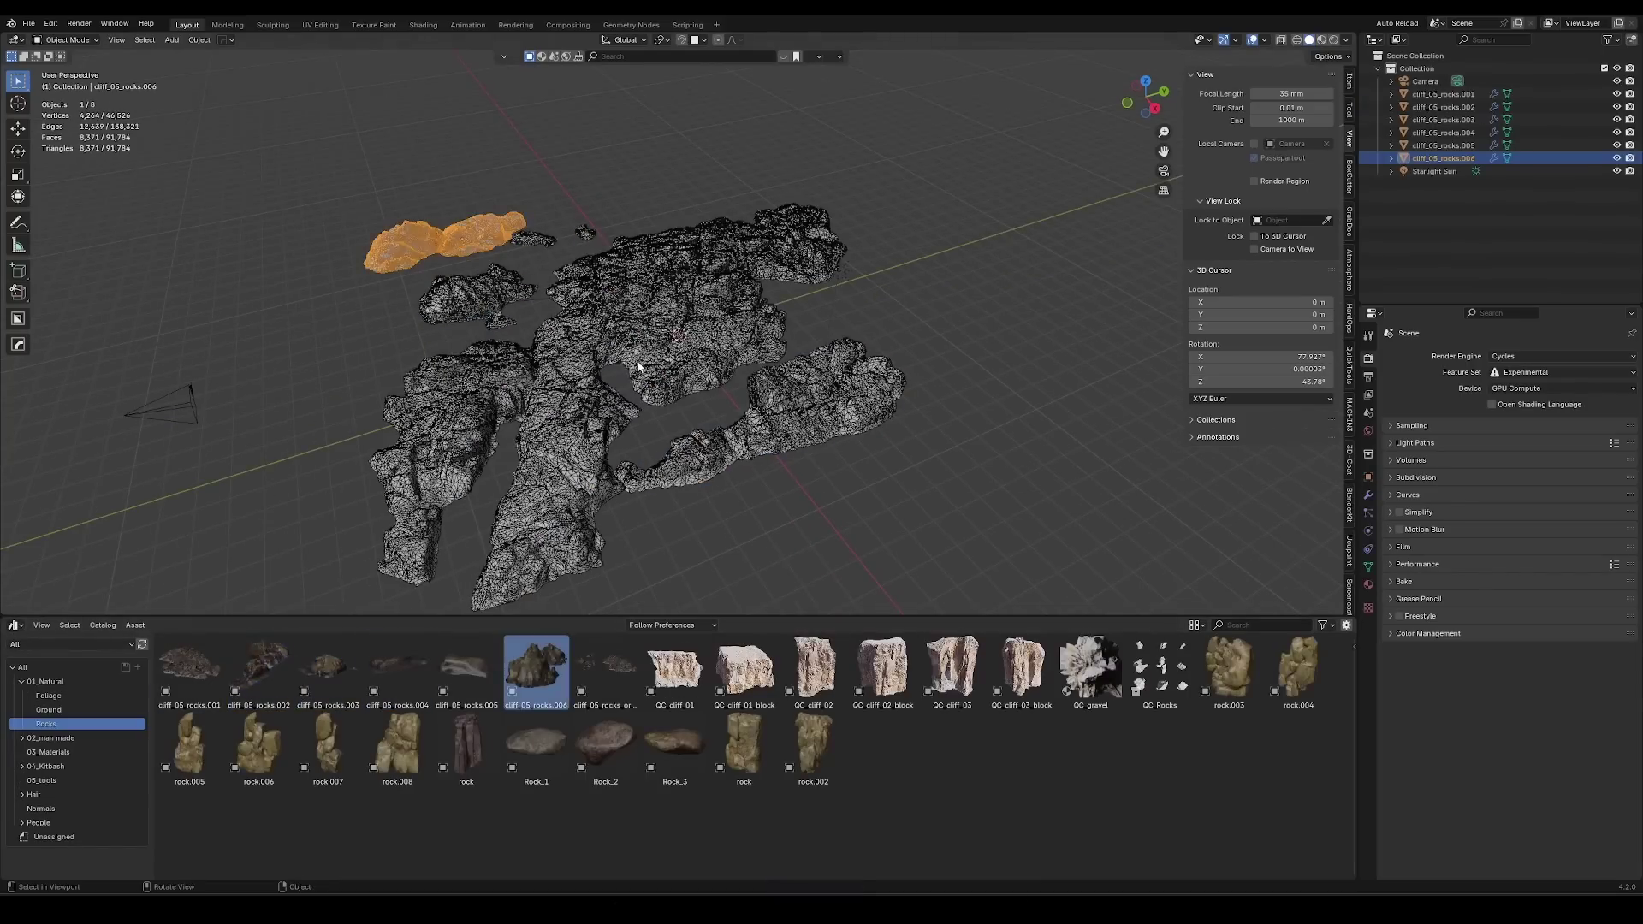
Duplicate the rock cluster several times, rotating copies about Z and spreading them across the ground plane.
key("a")
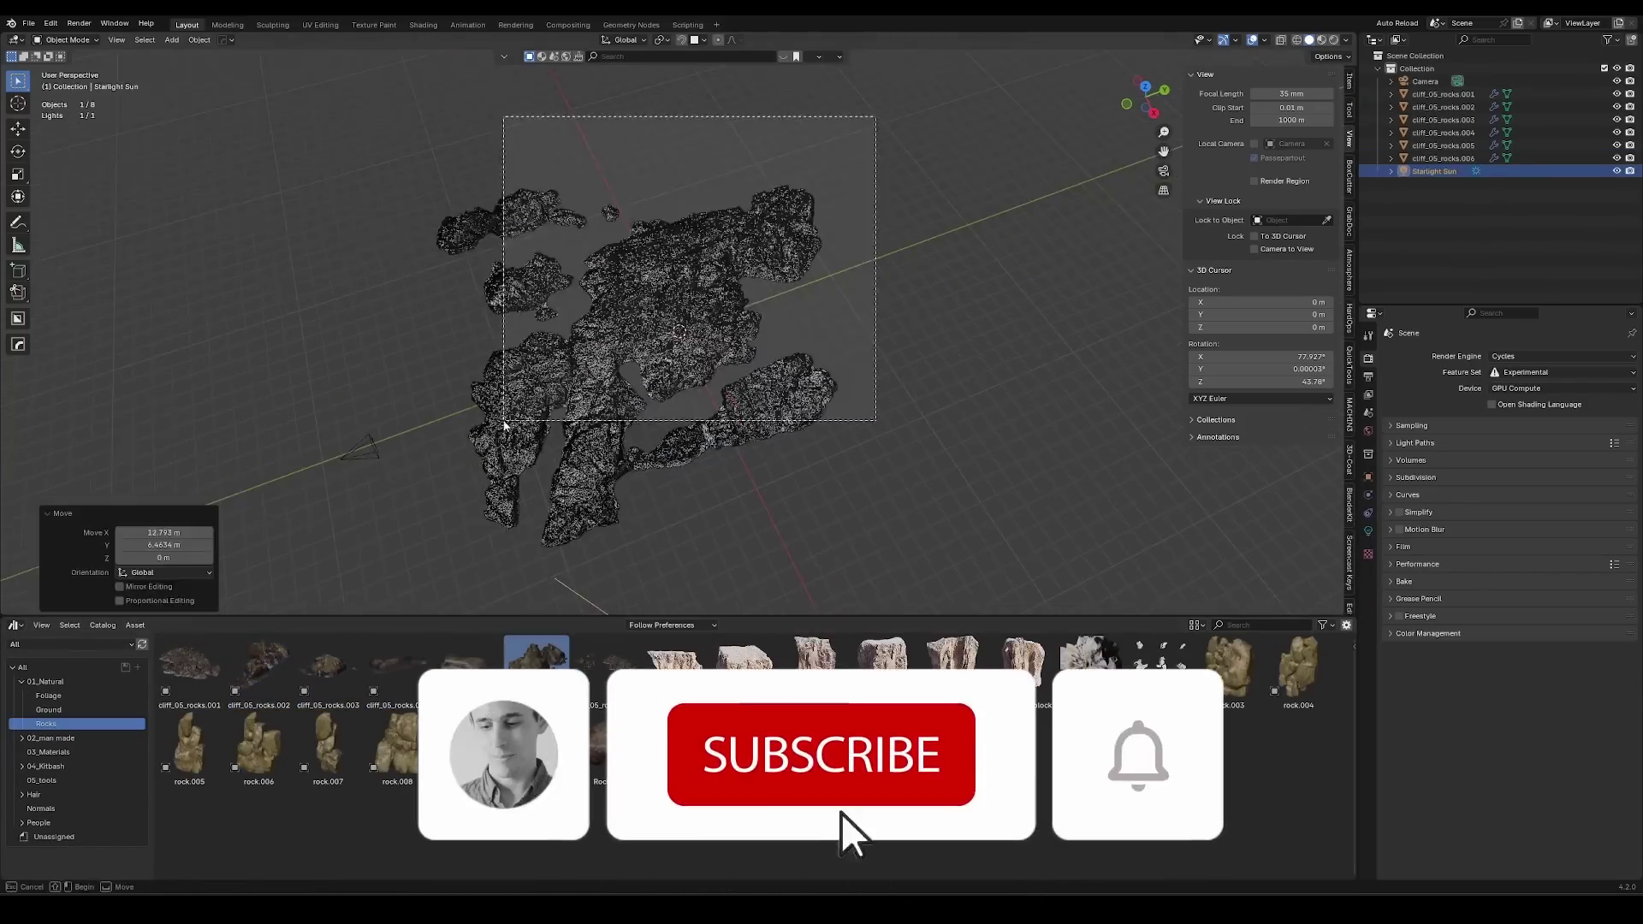
key("shift+d")
left_click(1058, 304)
key("r")
key("z")
key("g")
key("shift+z")
left_click(966, 466)
key("shift+d")
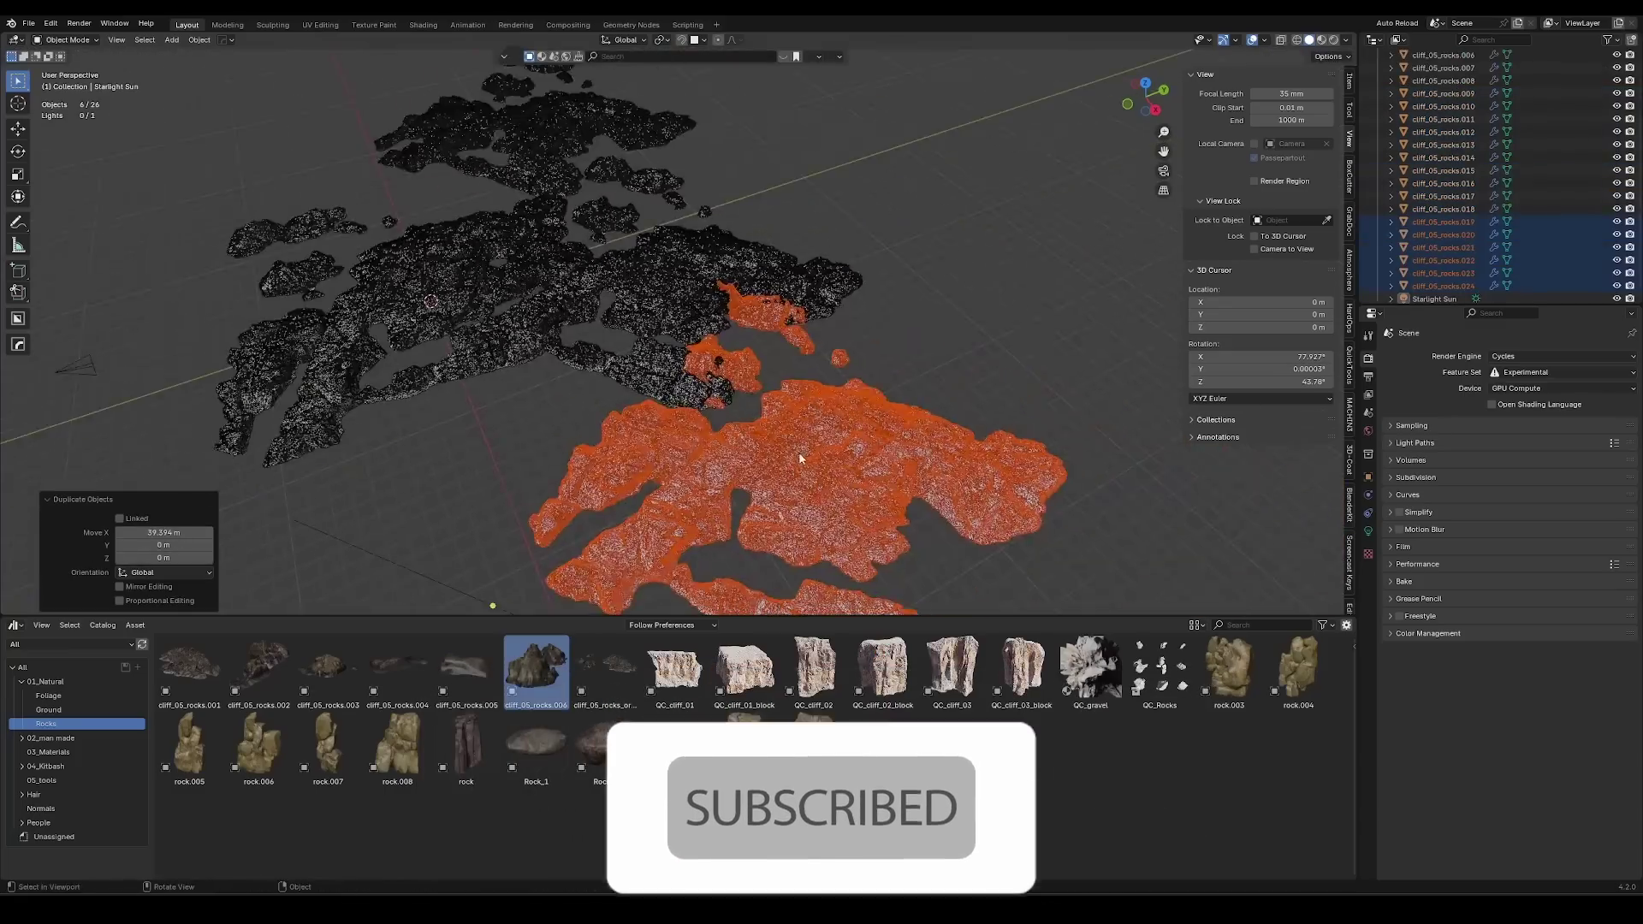
Duplicate the rock clusters again, rotate the copies about Z and move them on the ground into a wide rock field, selecting everything to review its statistics.
key("shift+d")
key("r")
key("z")
key("g")
key("shift+z")
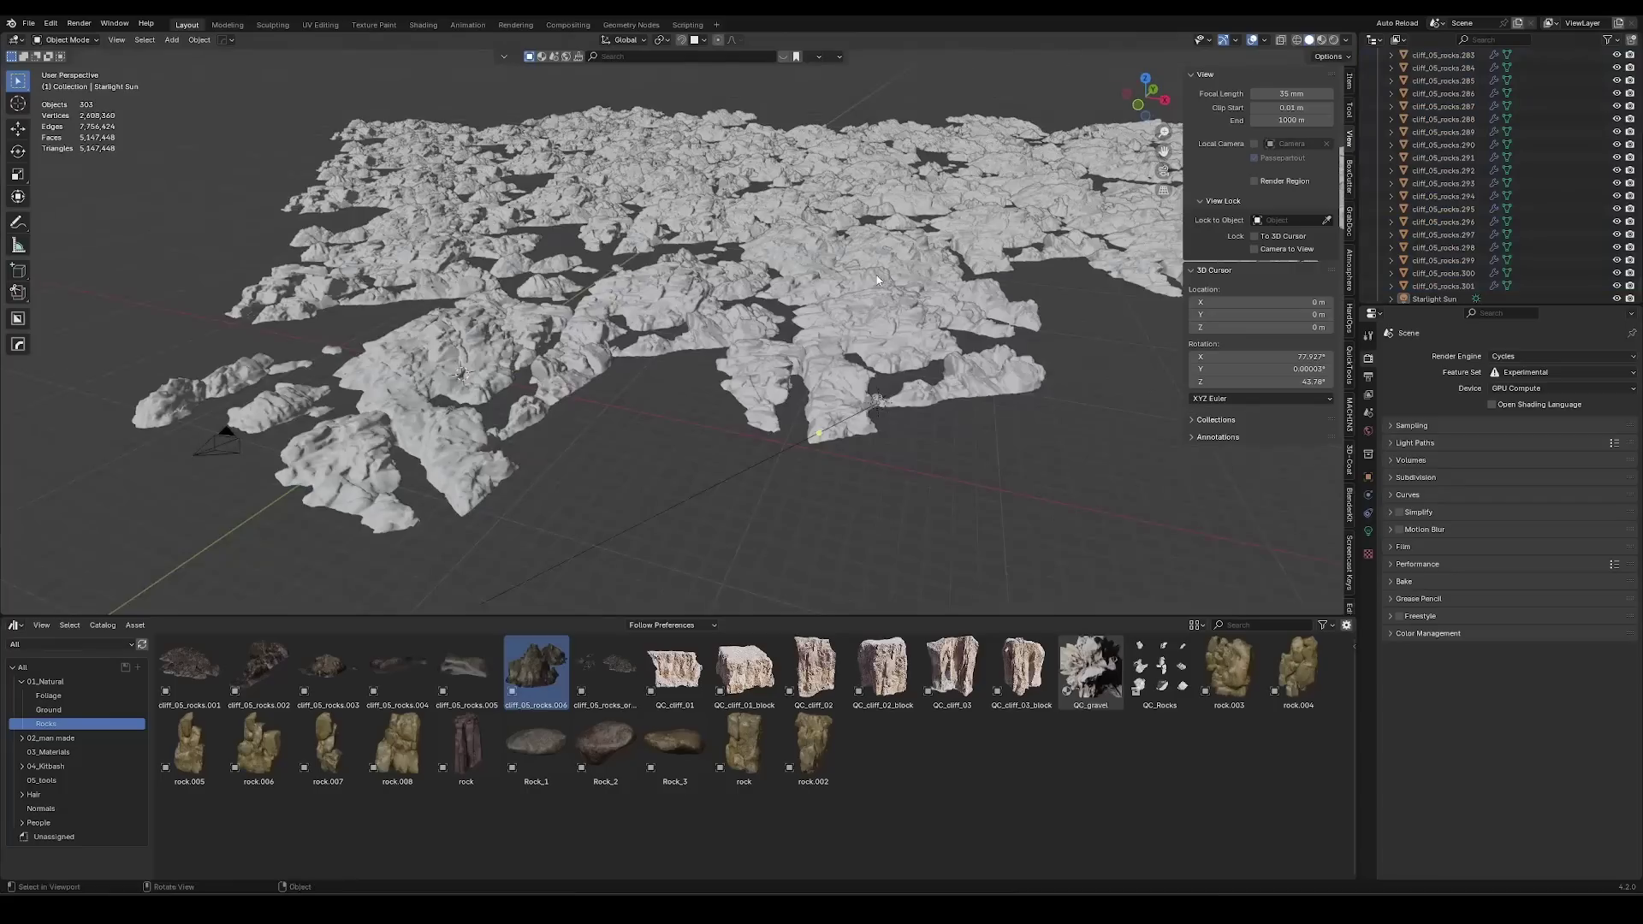
middle_click_drag(899, 316, 801, 351)
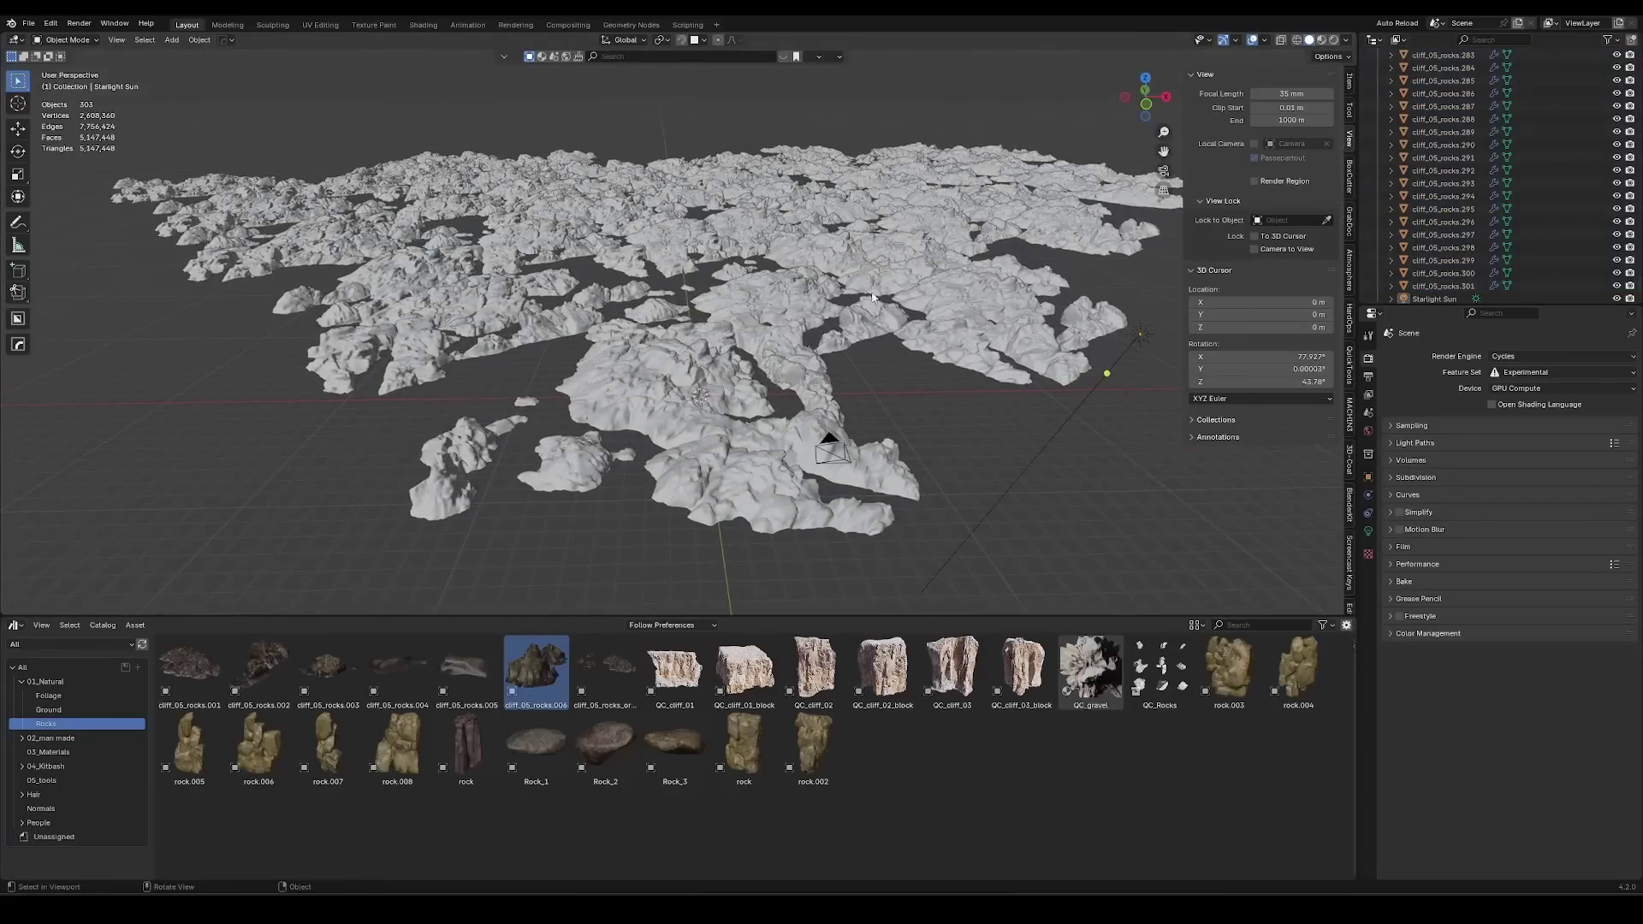
key("a")
left_click(973, 315, "shift")
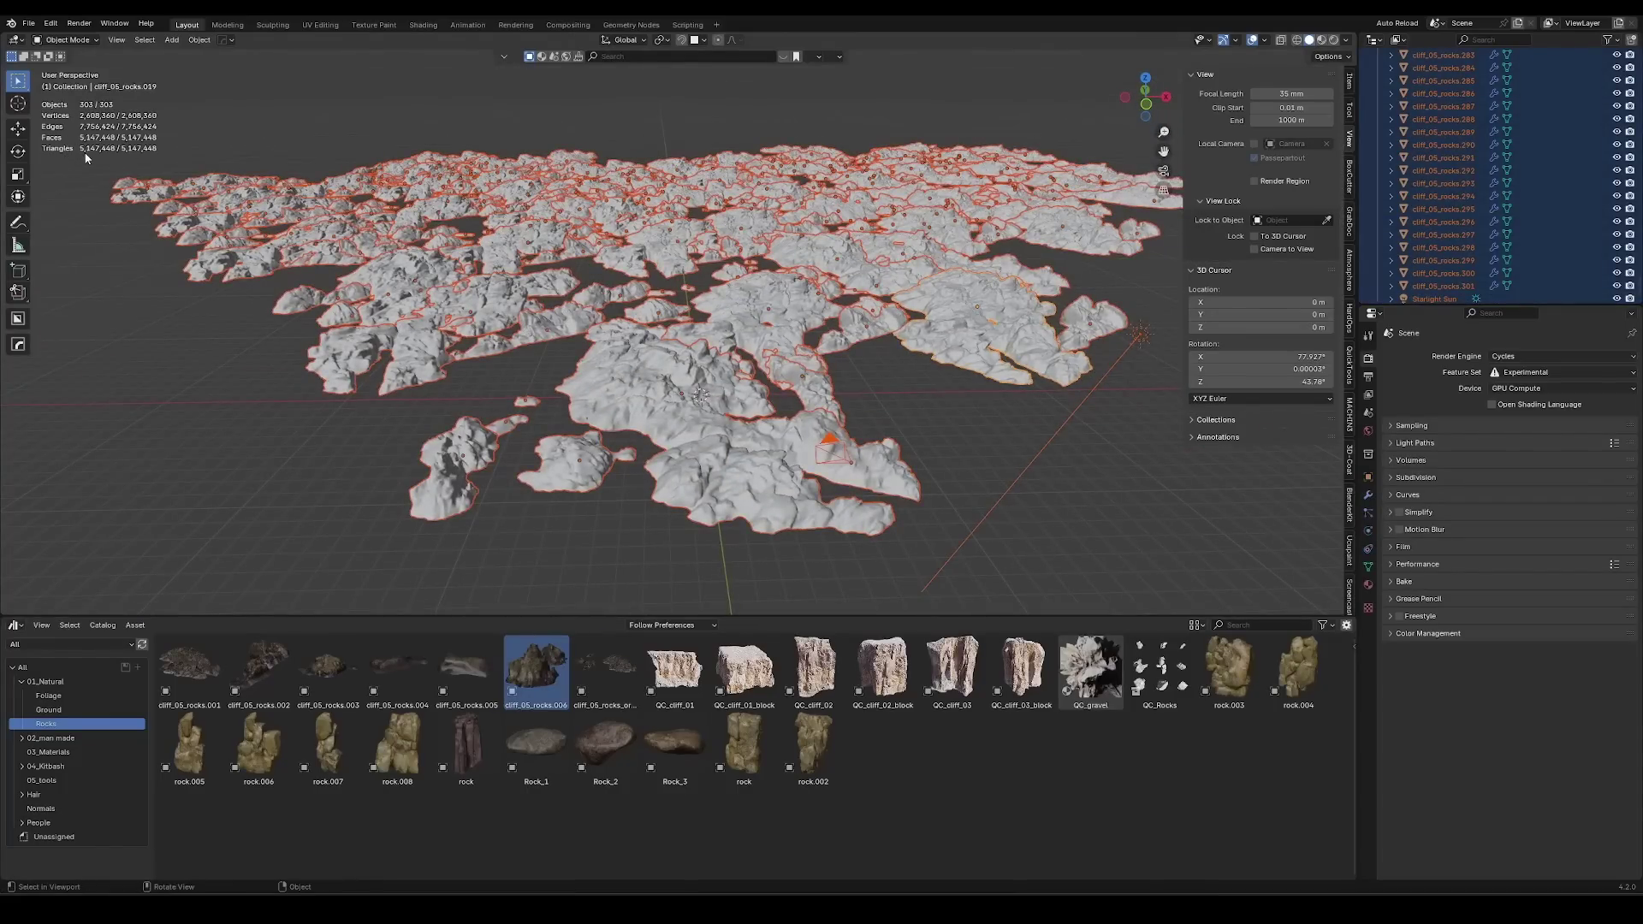
Apply the Nanite asset from the 05_tools catalog to the large foreground rock.
left_click(767, 377)
left_click(59, 779)
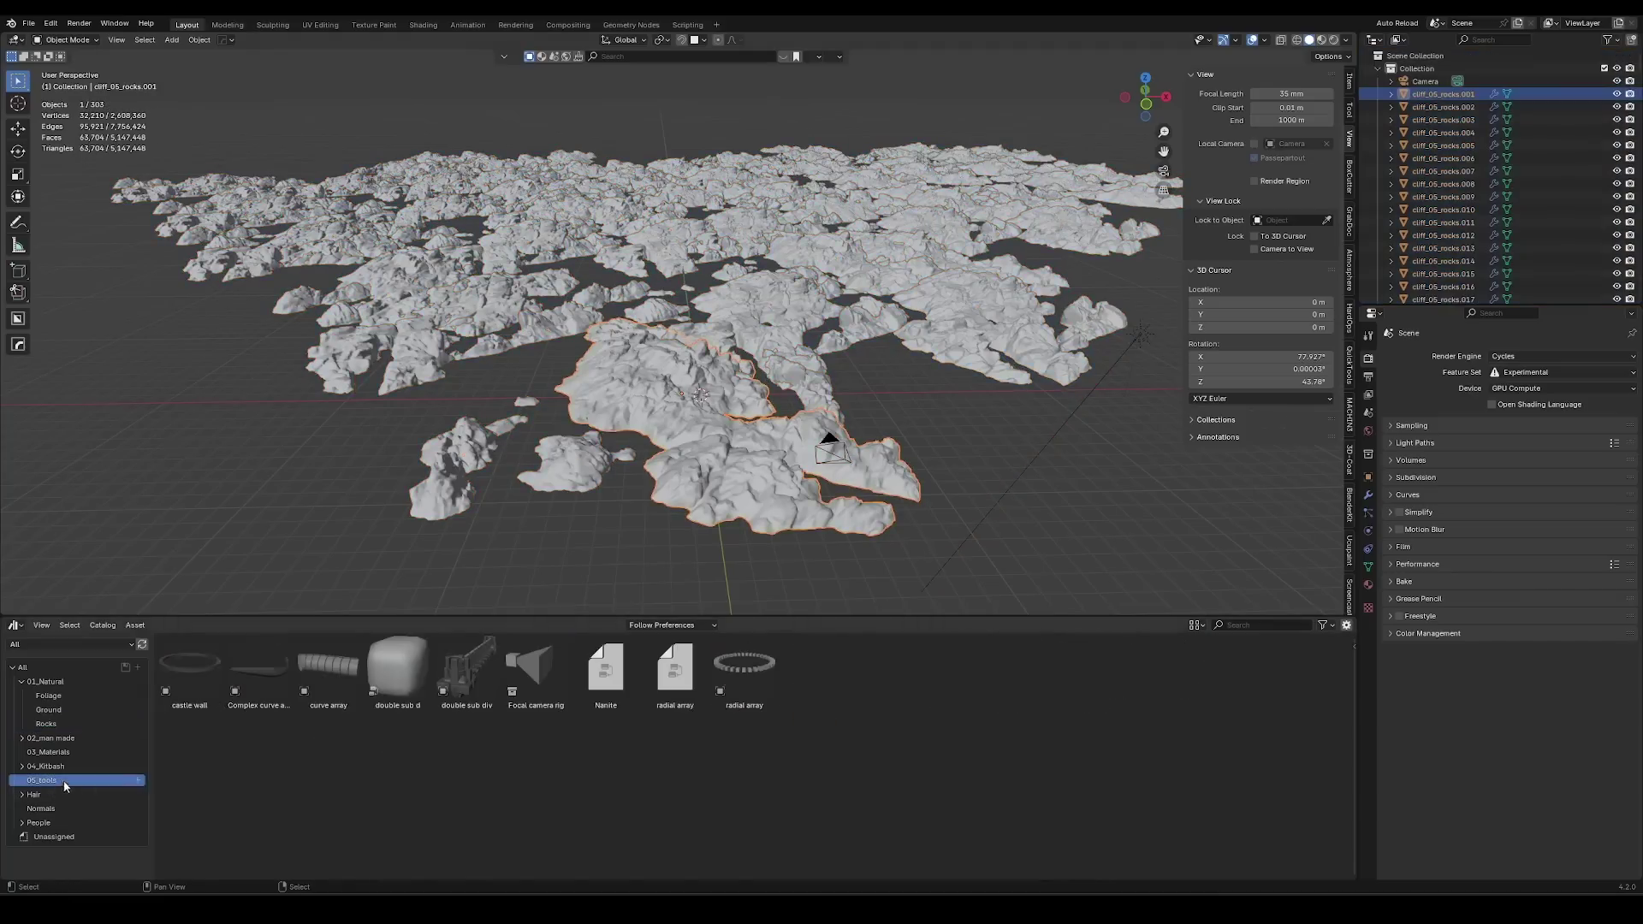
left_click(613, 693)
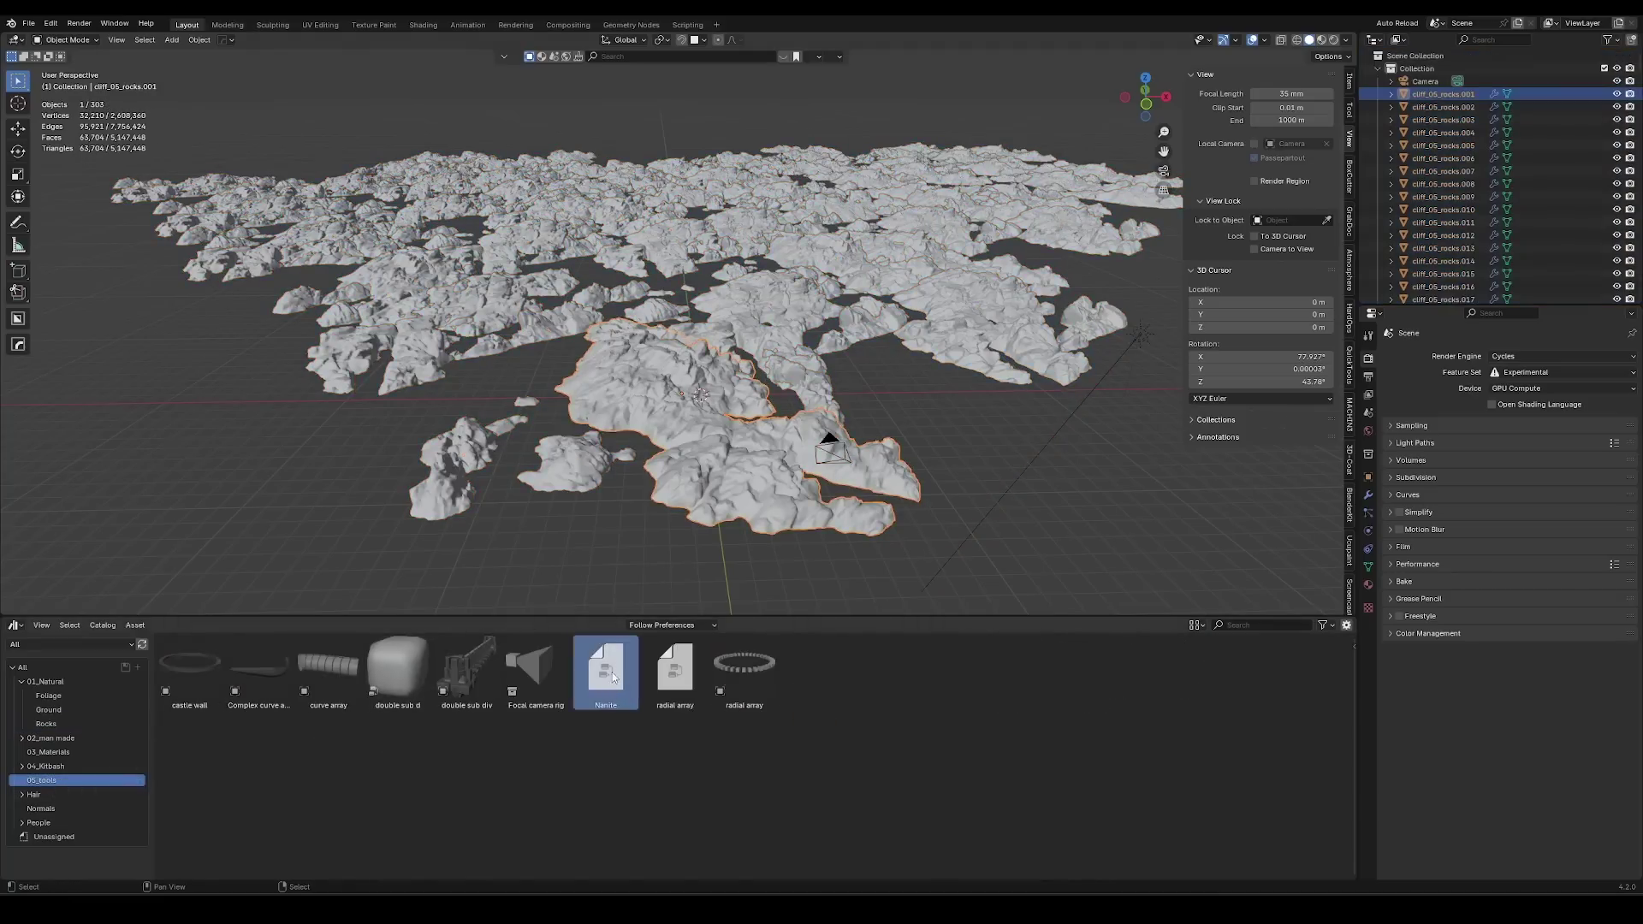
left_click_drag(613, 678, 644, 387)
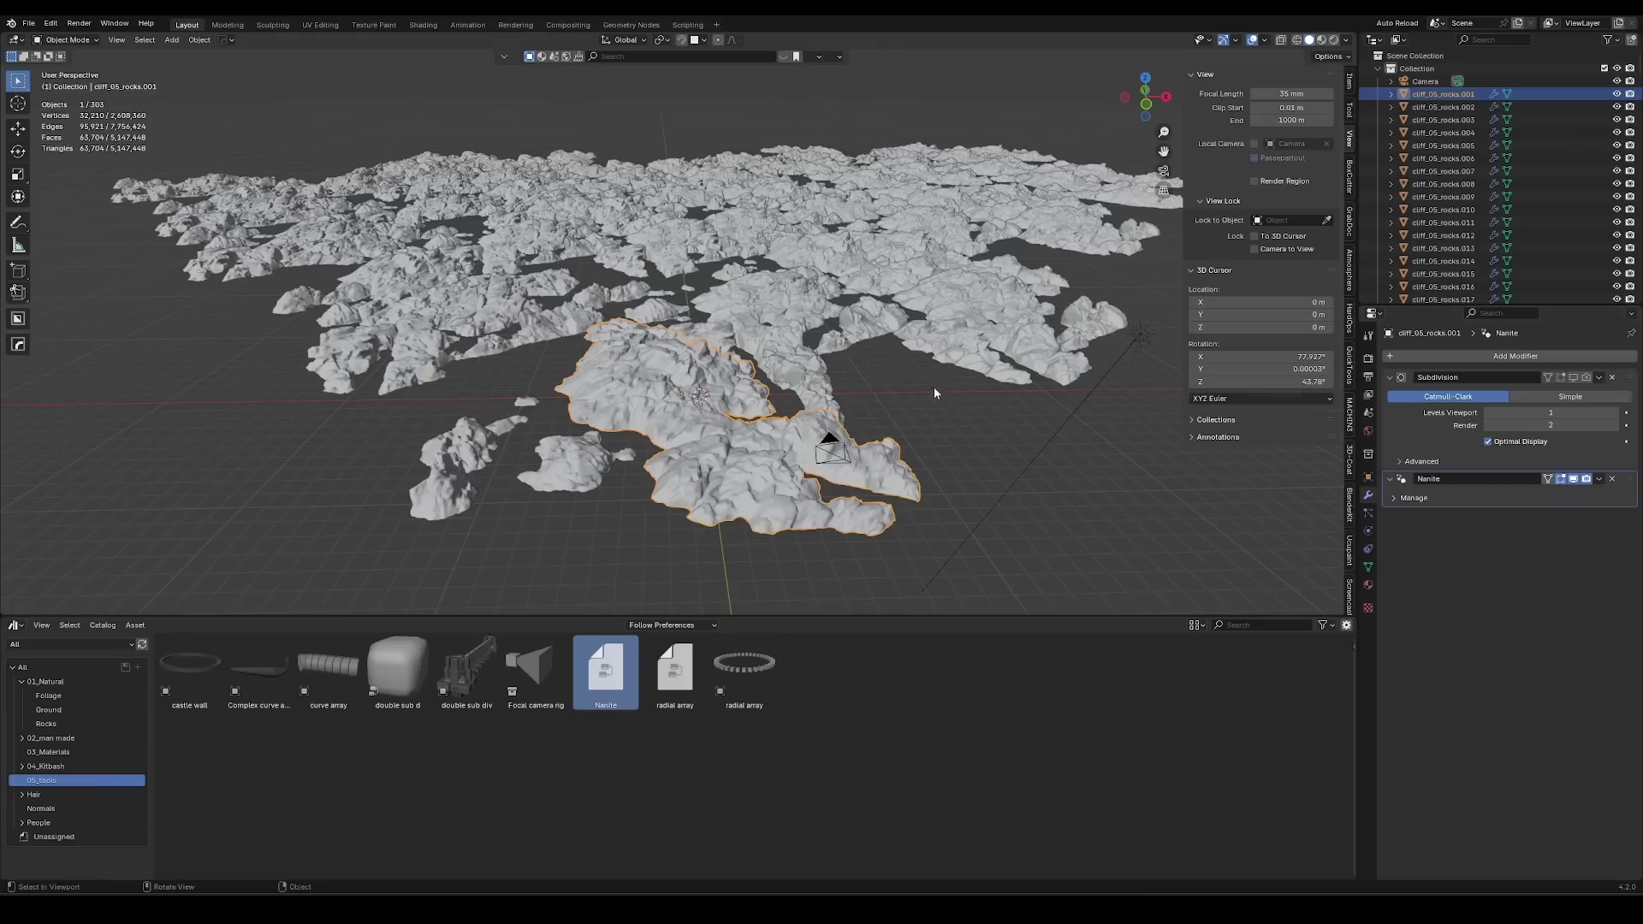
scroll(932, 393, "up", 3)
scroll(933, 389, "down", 2)
scroll(929, 368, "down", 1)
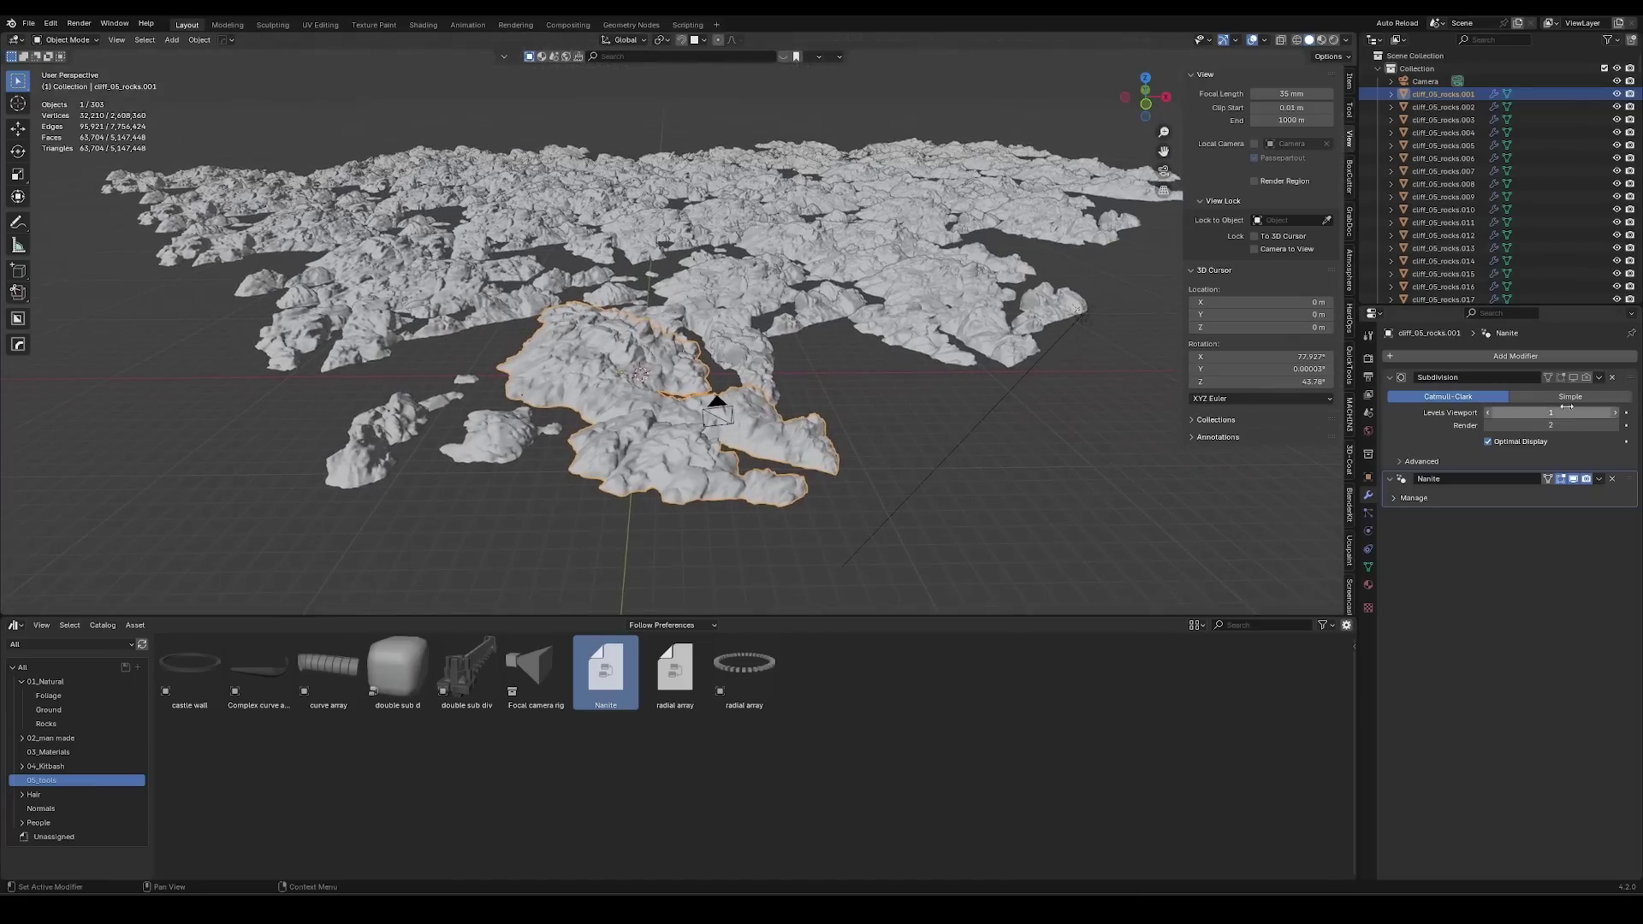
Select all mesh objects with the foreground Nanite rock active, copy its modifiers to them and check a few distant rocks.
left_click(917, 305)
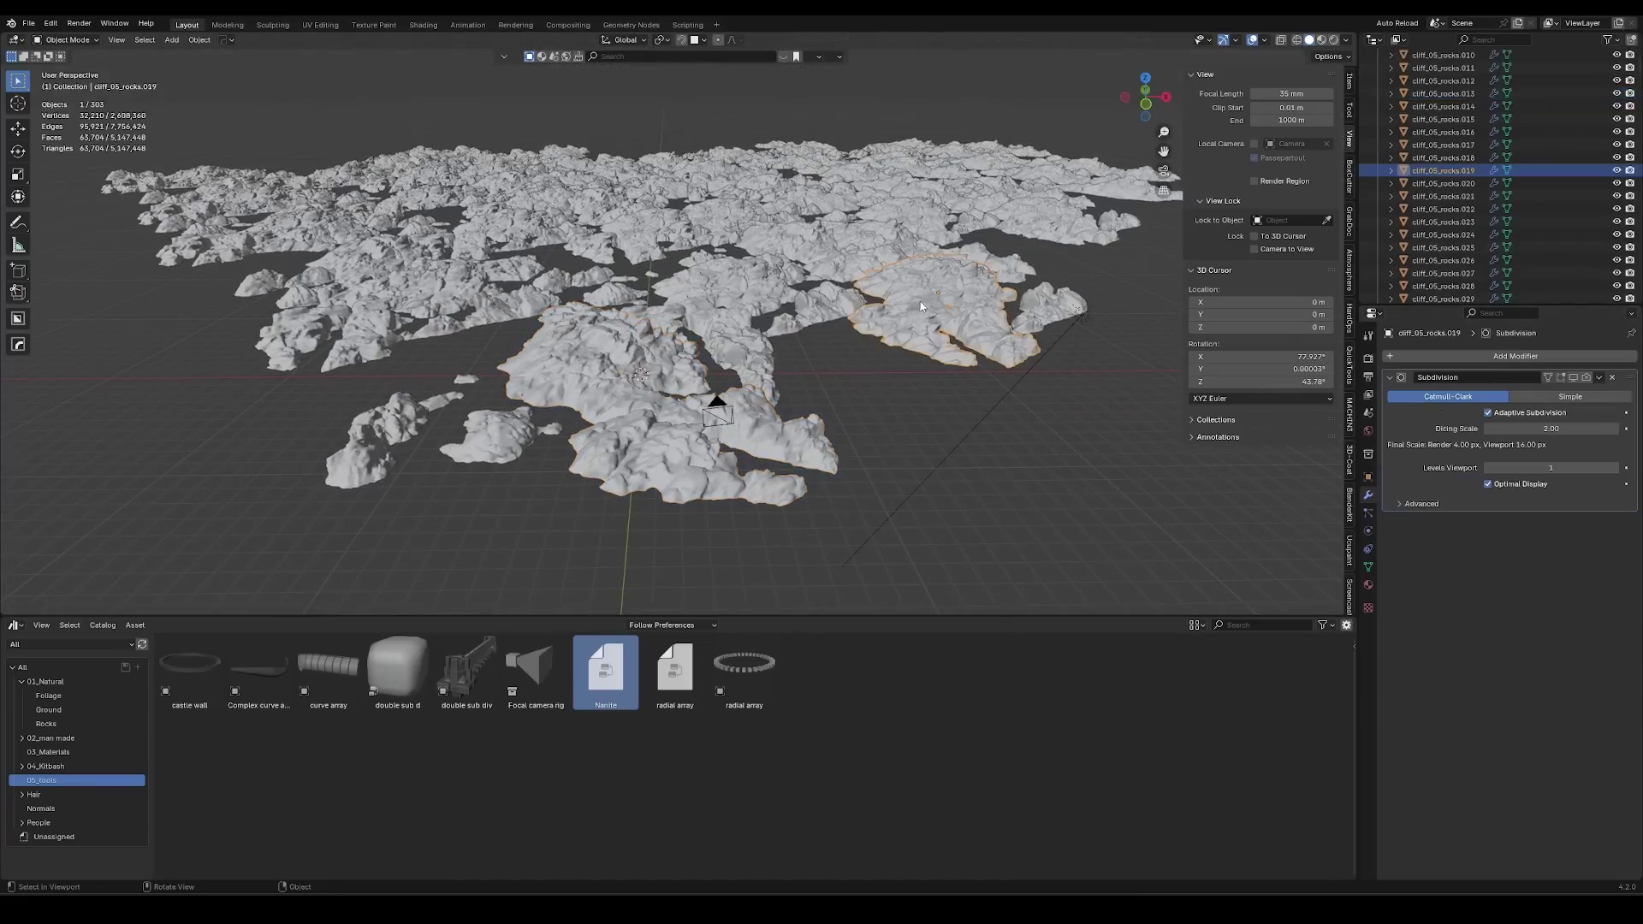
key("shift+g")
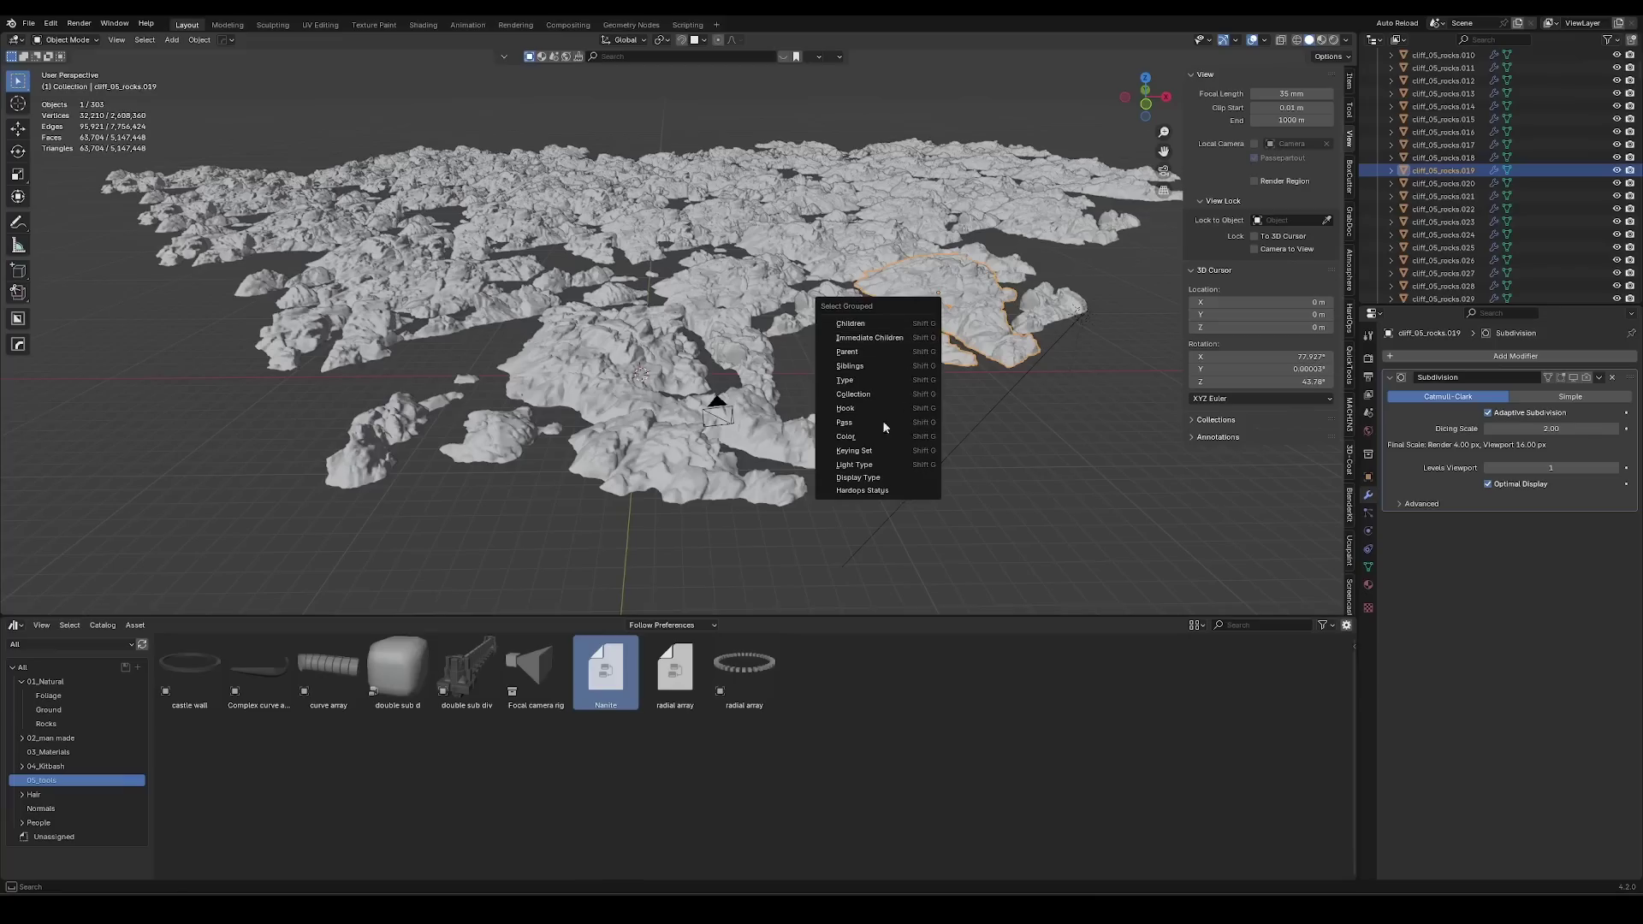
left_click(886, 380)
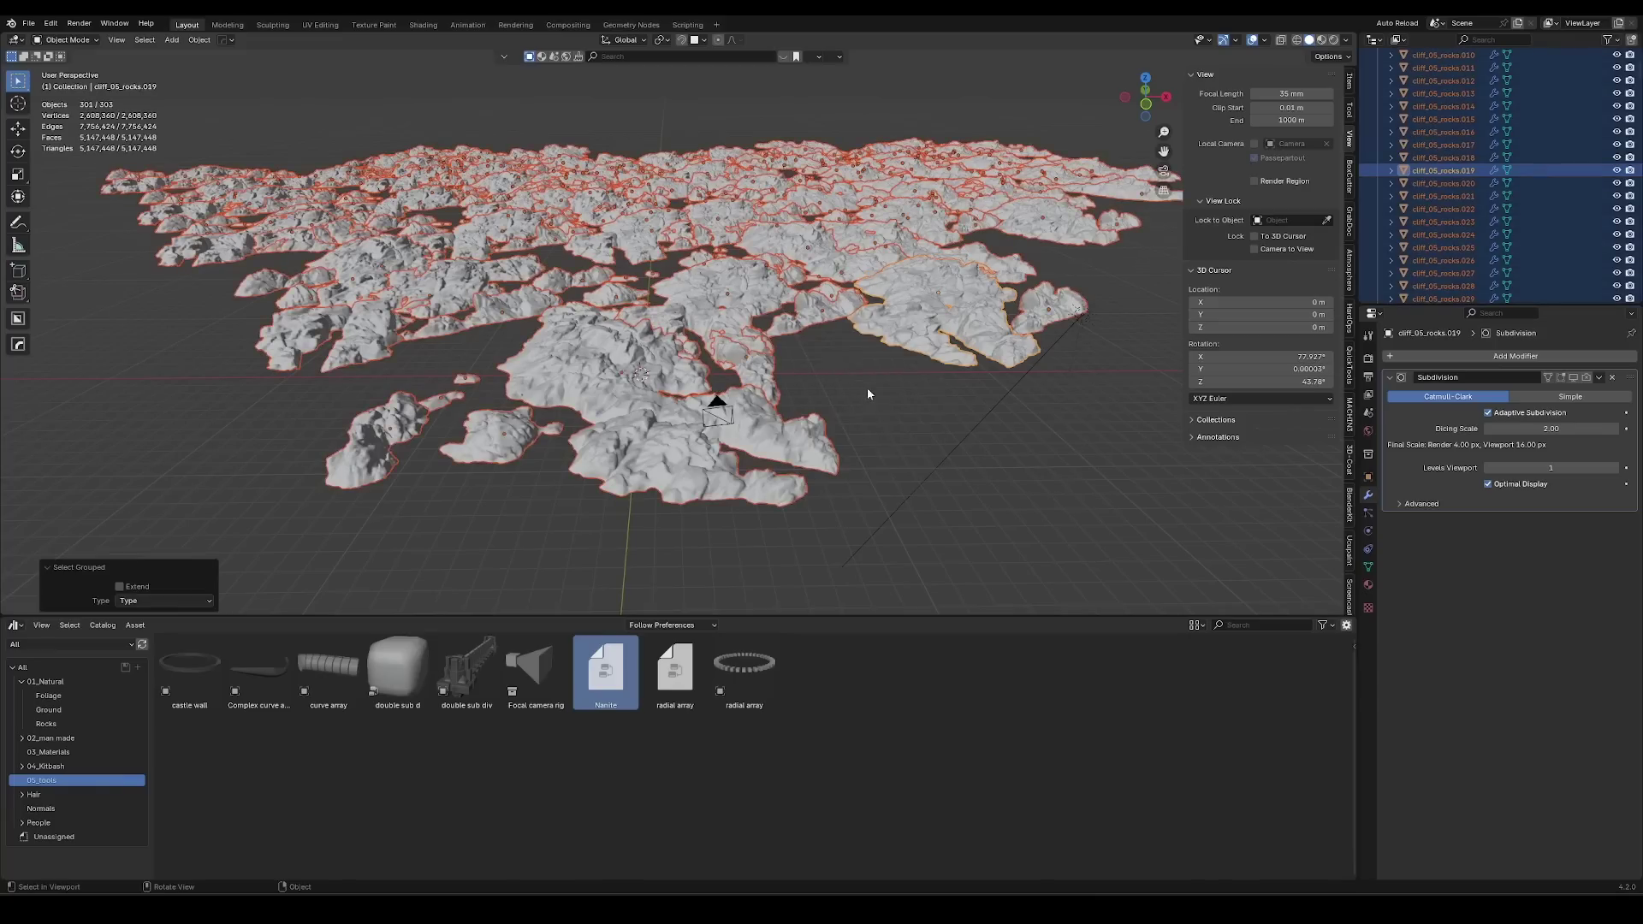
left_click(827, 412, "shift")
middle_click_drag(629, 386, 613, 399)
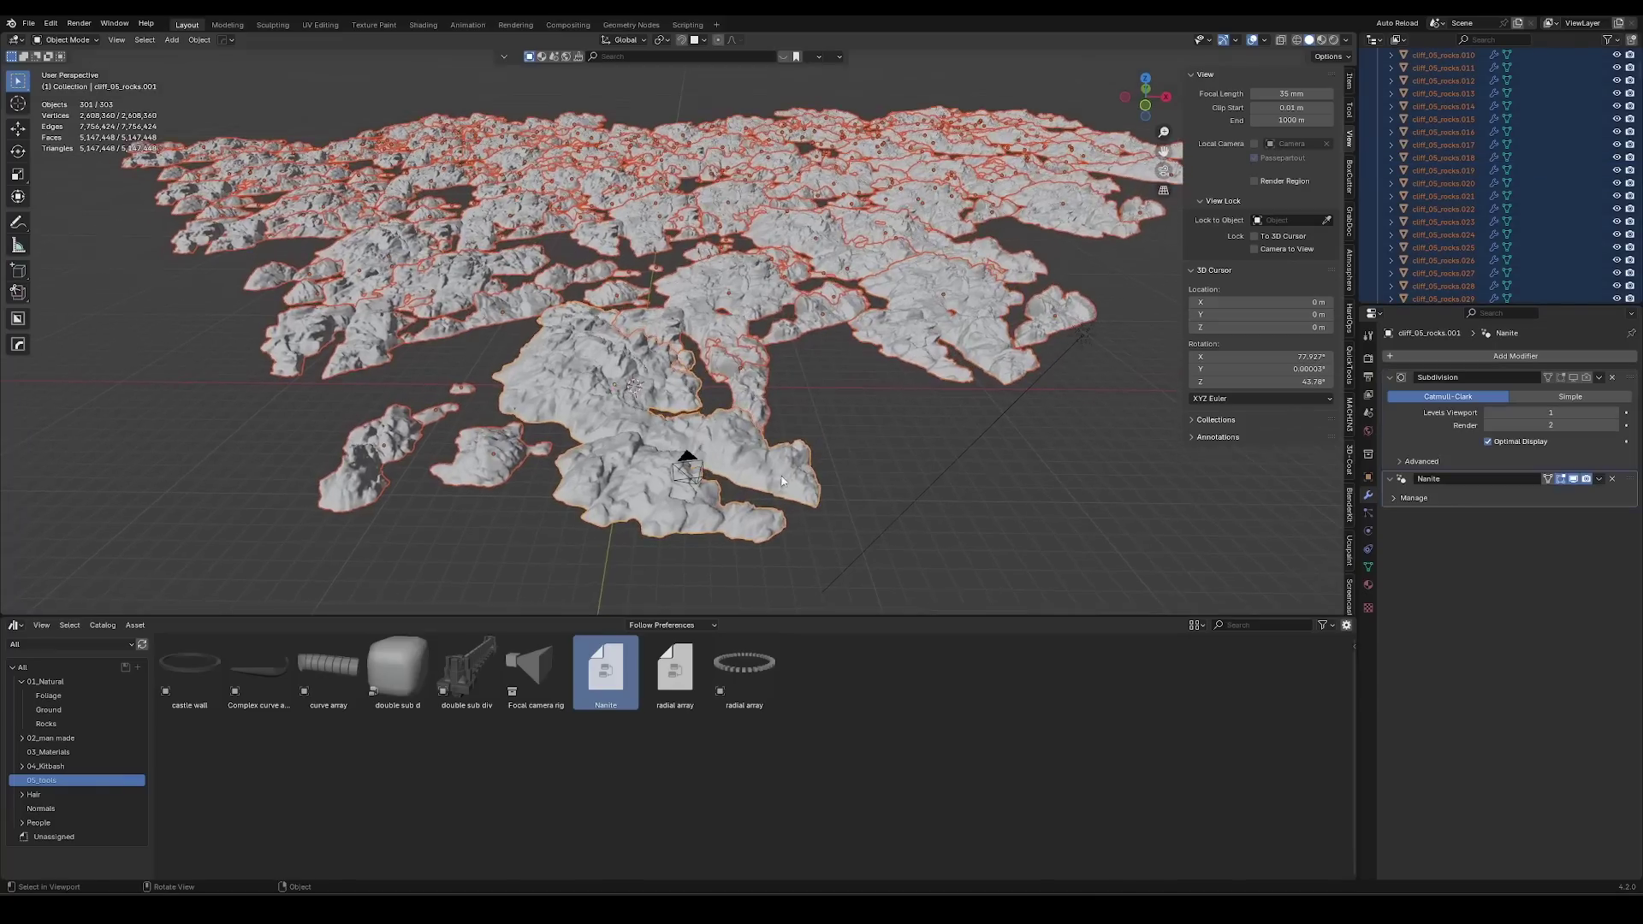
left_click(608, 409, "shift")
left_click(609, 409, "shift")
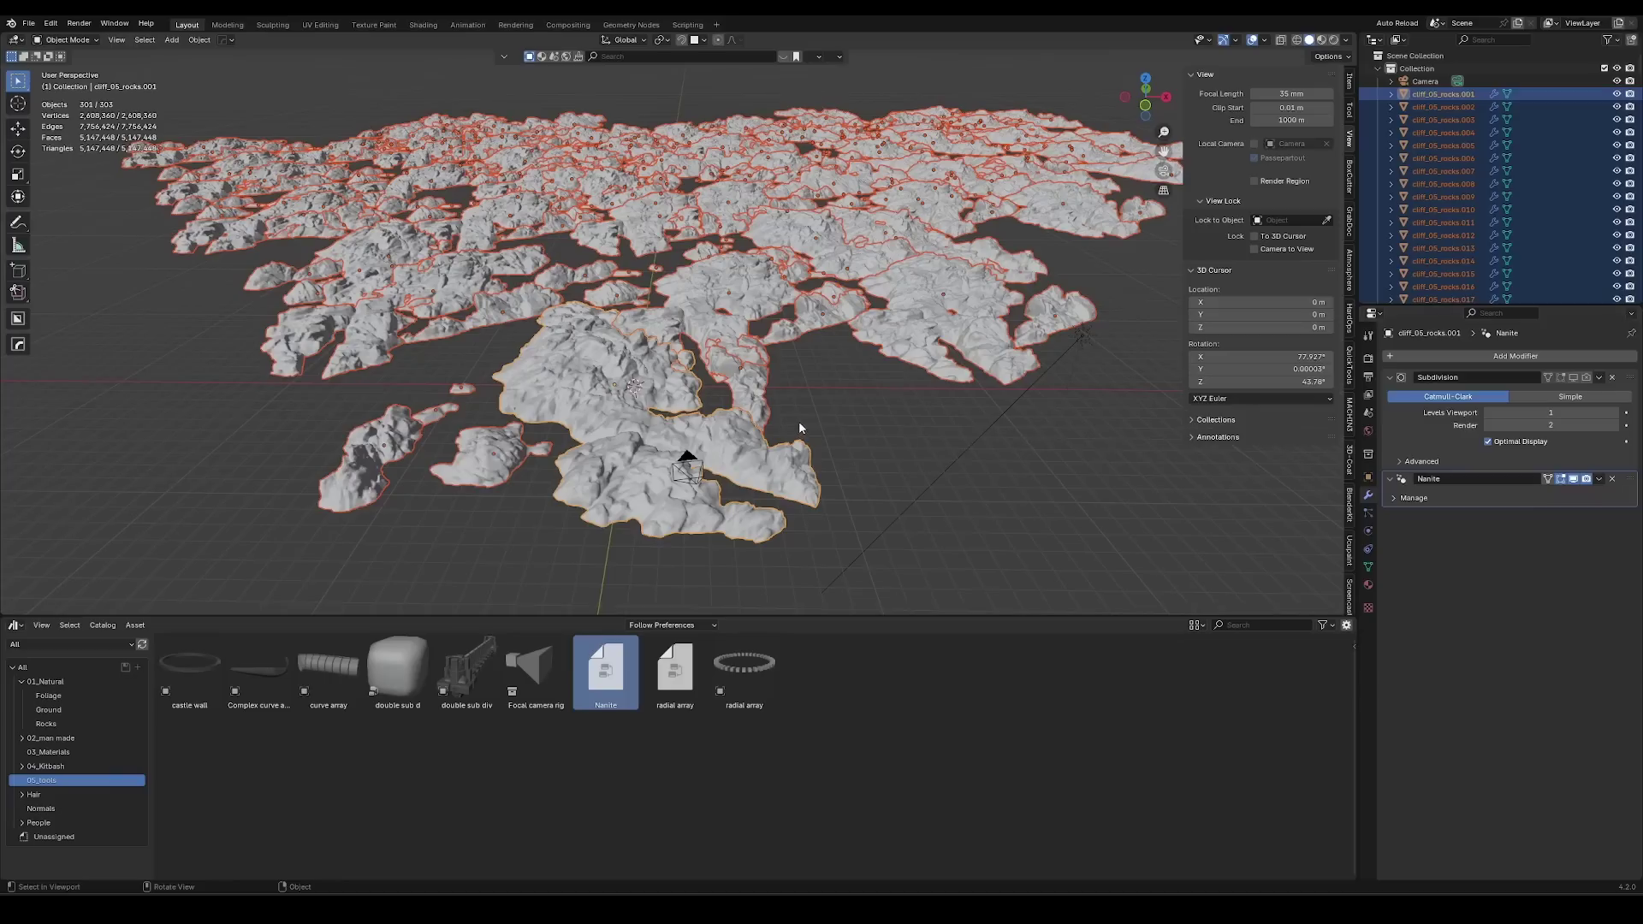
key("ctrl+l")
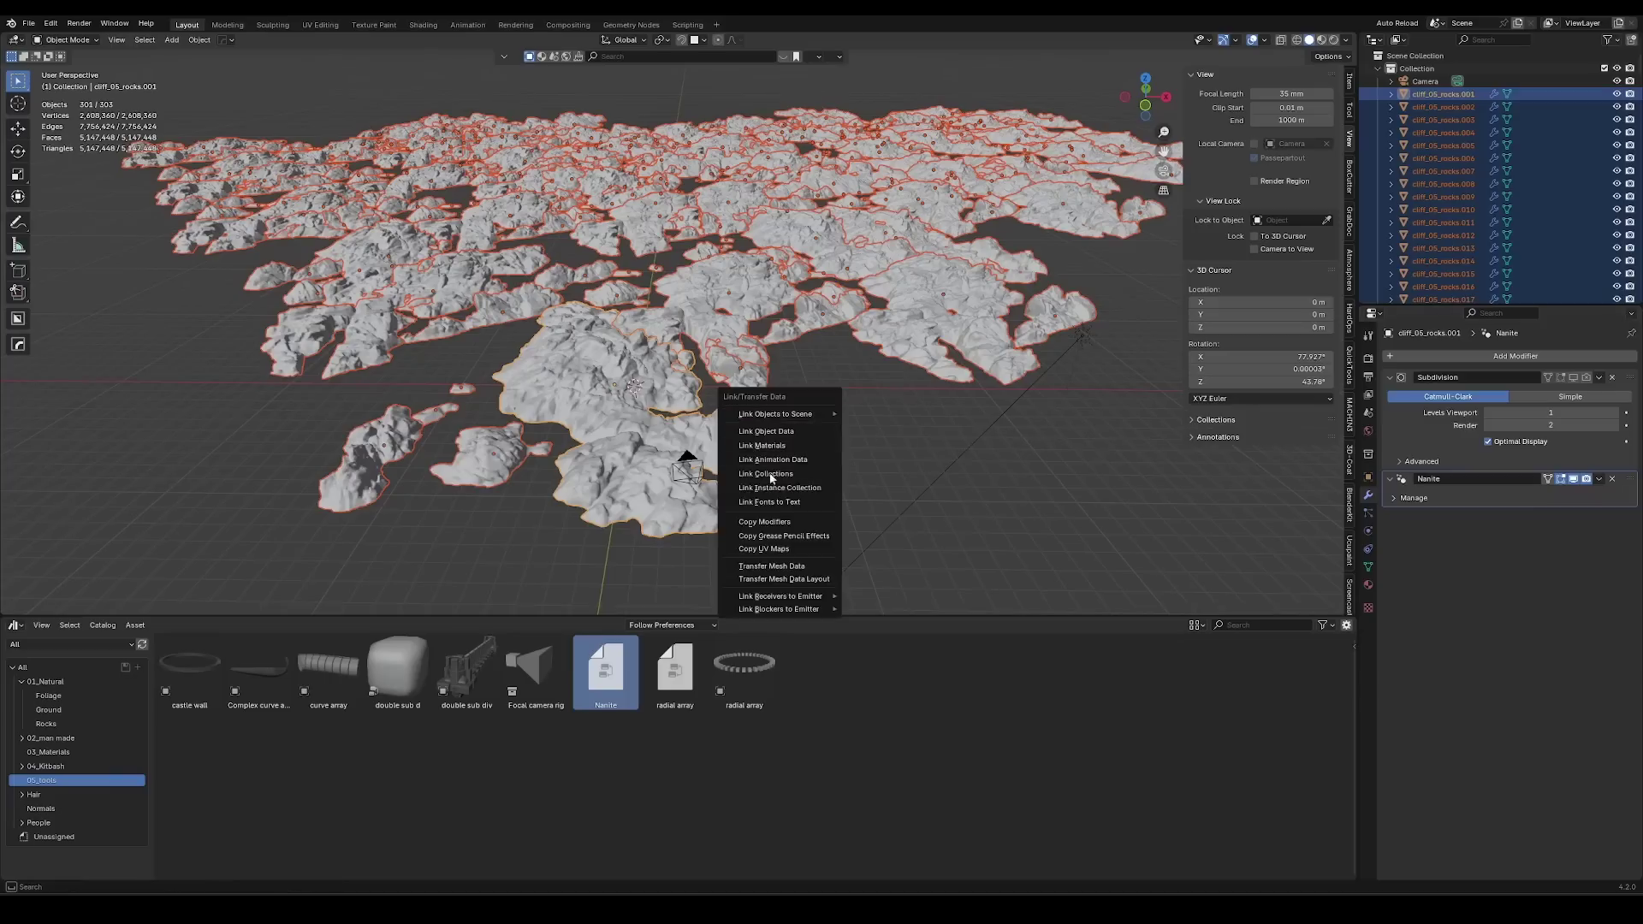
left_click(764, 522)
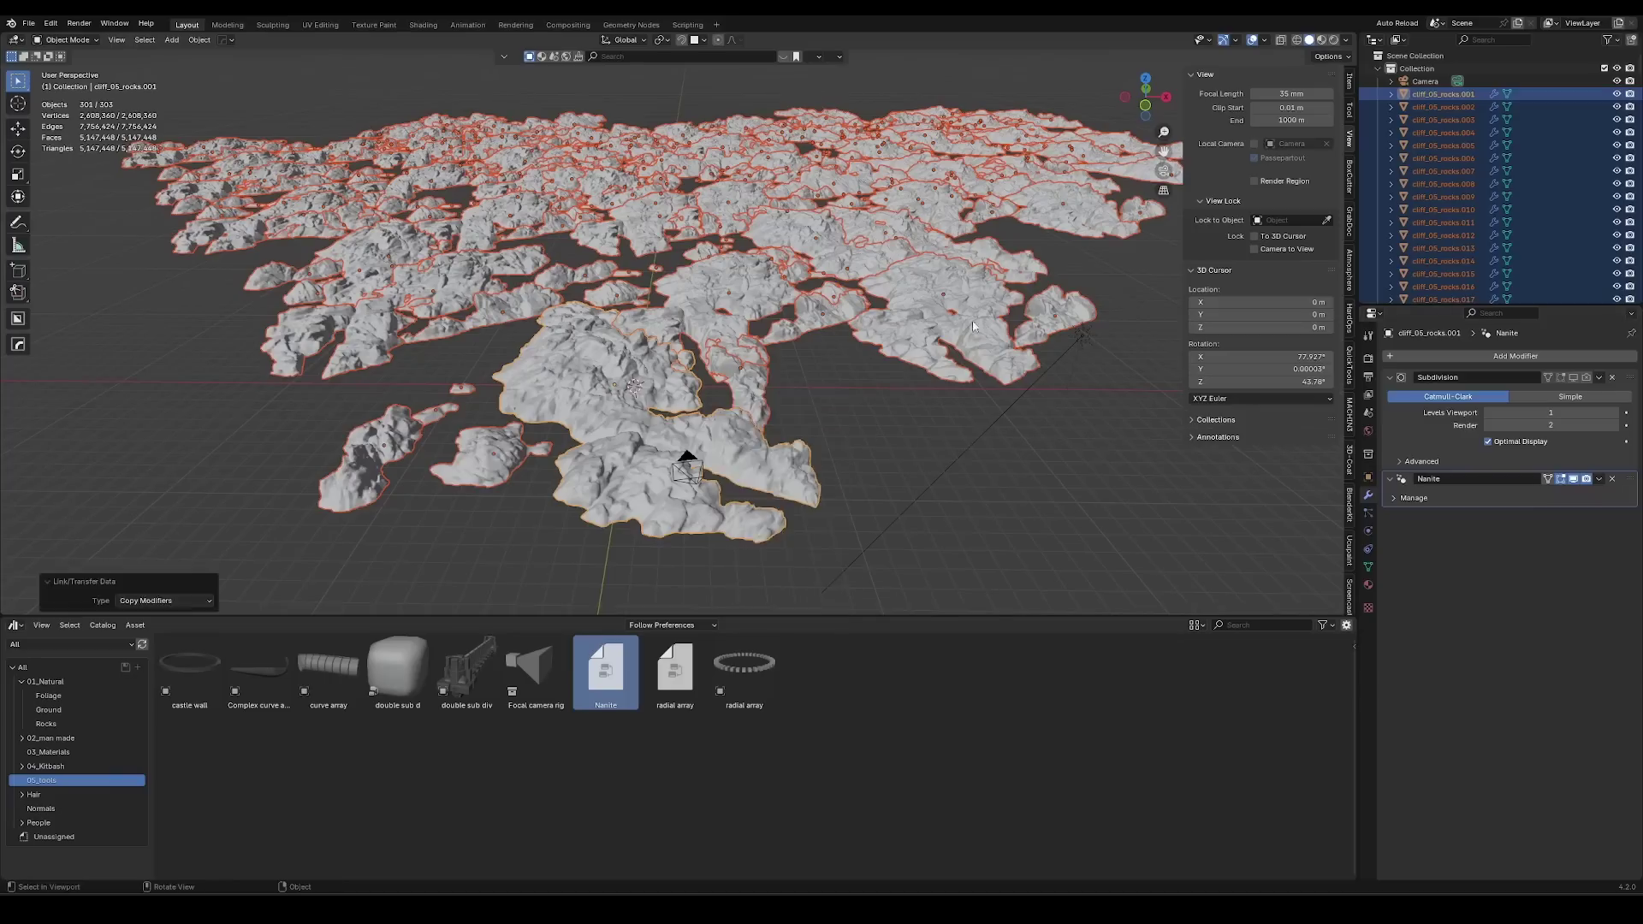
left_click(955, 247)
left_click(597, 164)
Select the foreground rock and show its Nanite tree in a Geometry Node Editor in place of the Asset Browser.
left_click(747, 456)
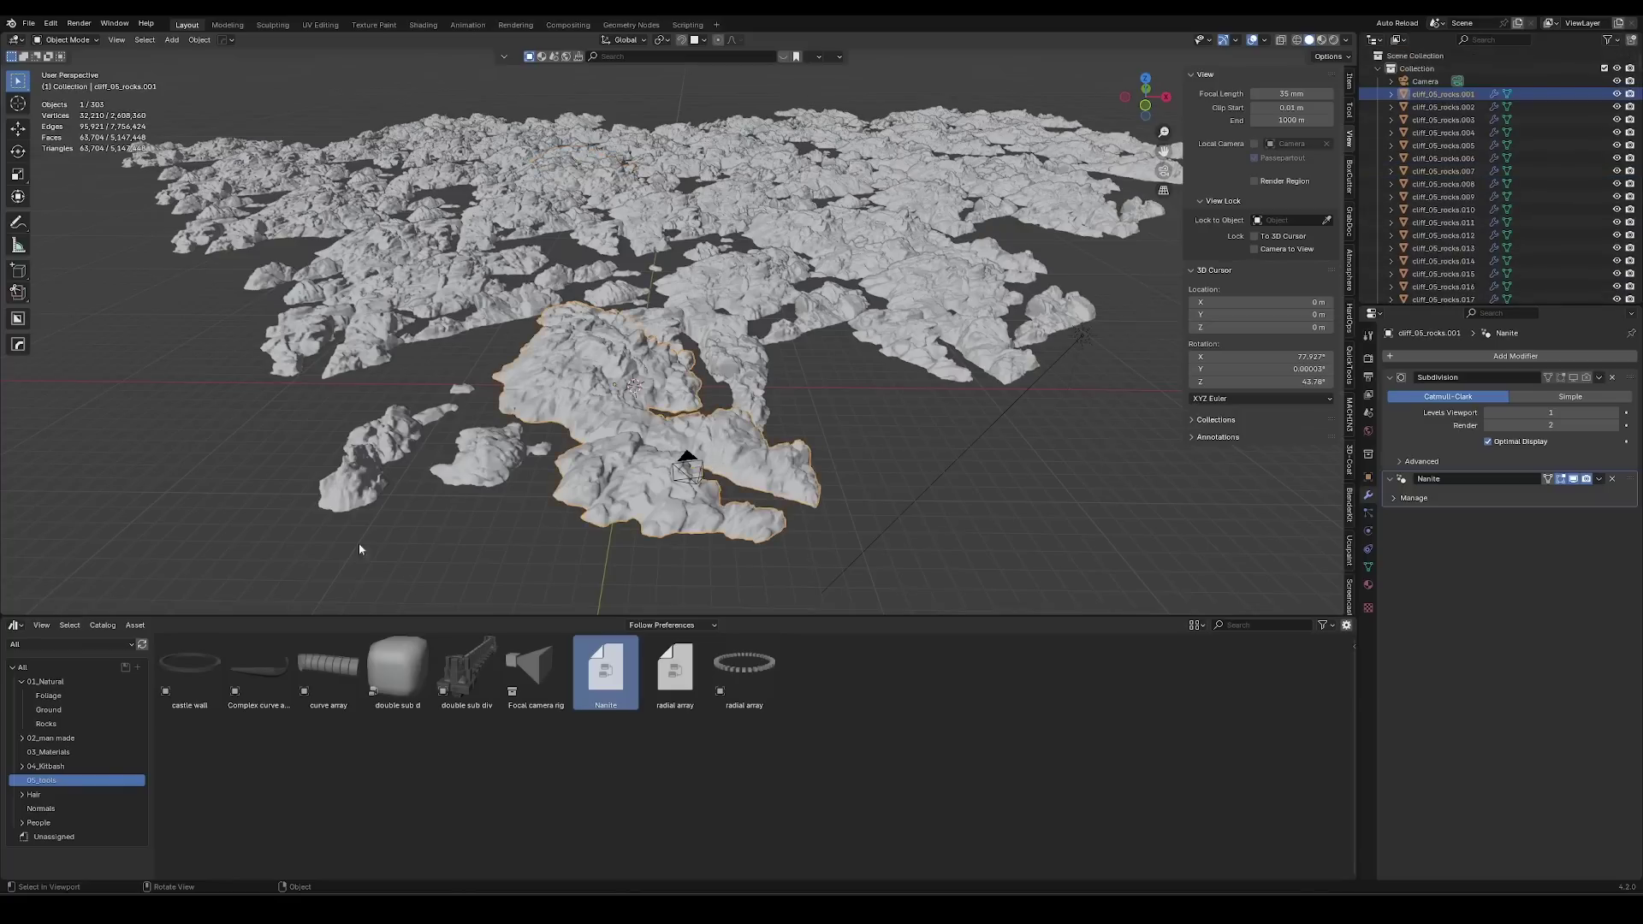
left_click(15, 627)
key("g")
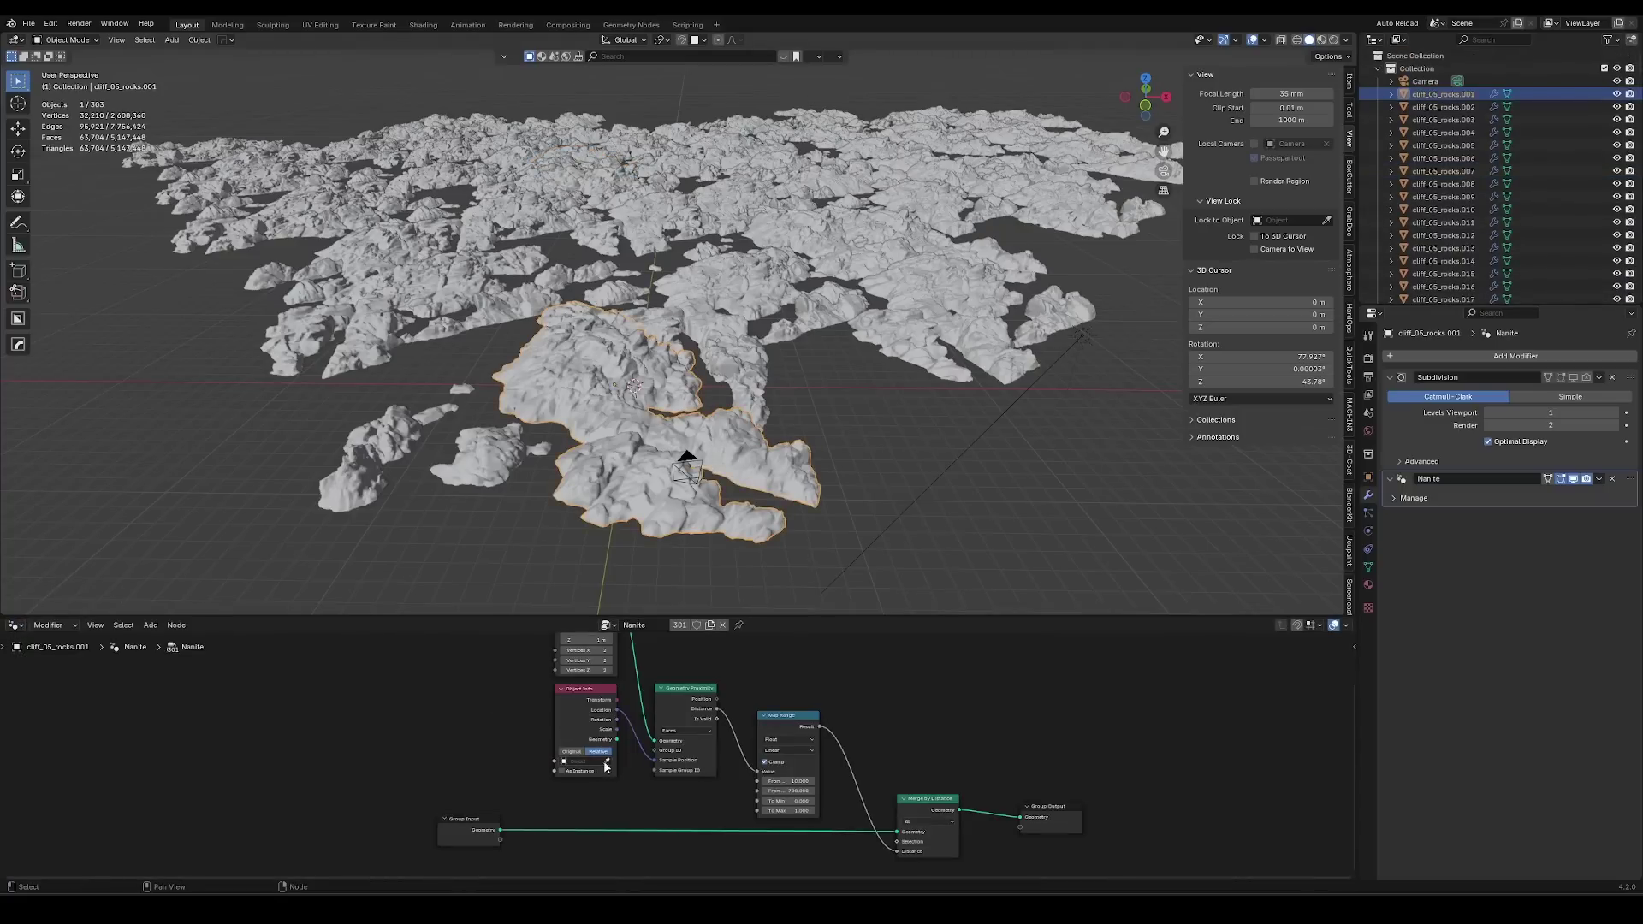
Try exposing the Object Info node's object as a group input and set the foreground rock's Nanite Object to Camera.
left_click(556, 764)
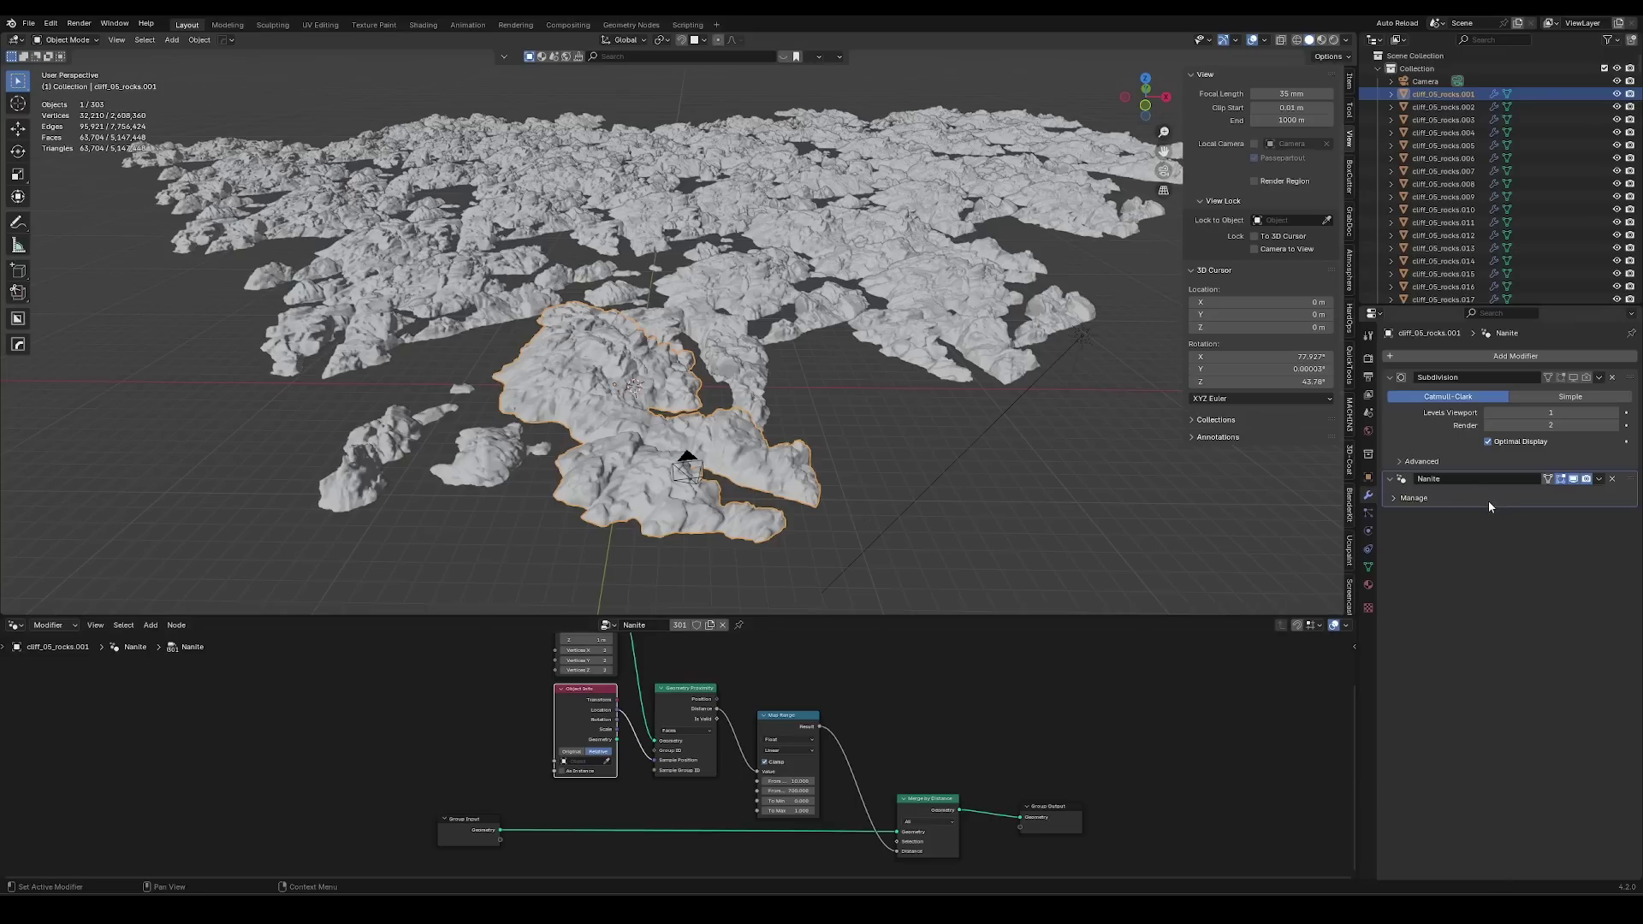
left_click_drag(555, 761, 500, 840)
left_click(1599, 497)
left_click(686, 457)
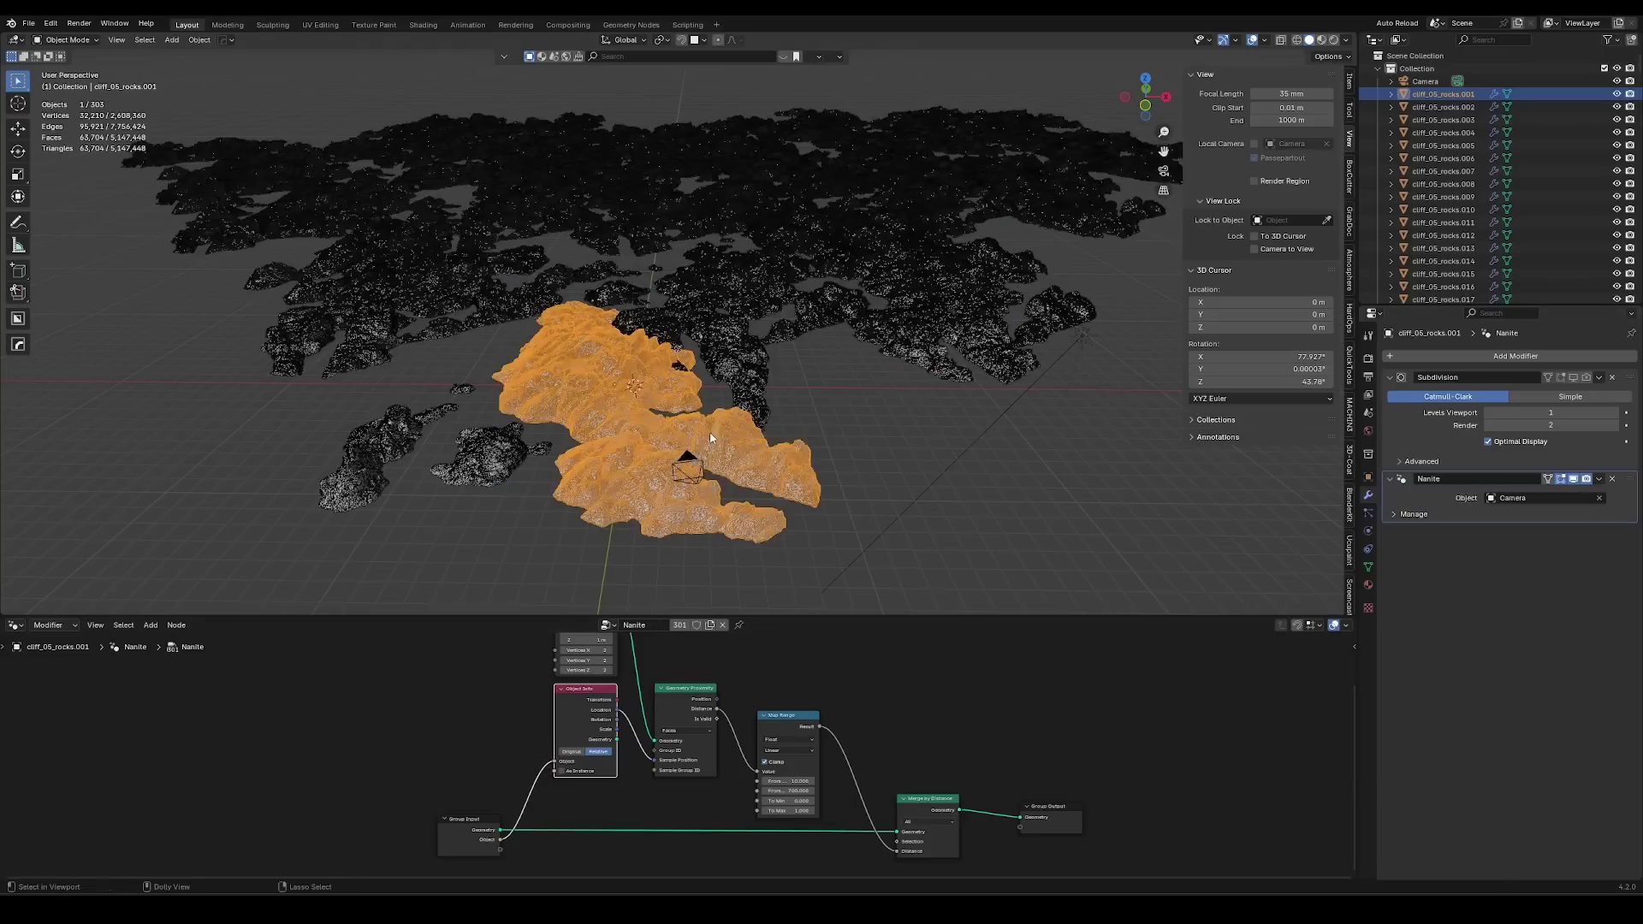
Move the foreground rock away along negative X in two moves to test the distance-based reduction, and undo the last move.
middle_click_drag(720, 430, 793, 404)
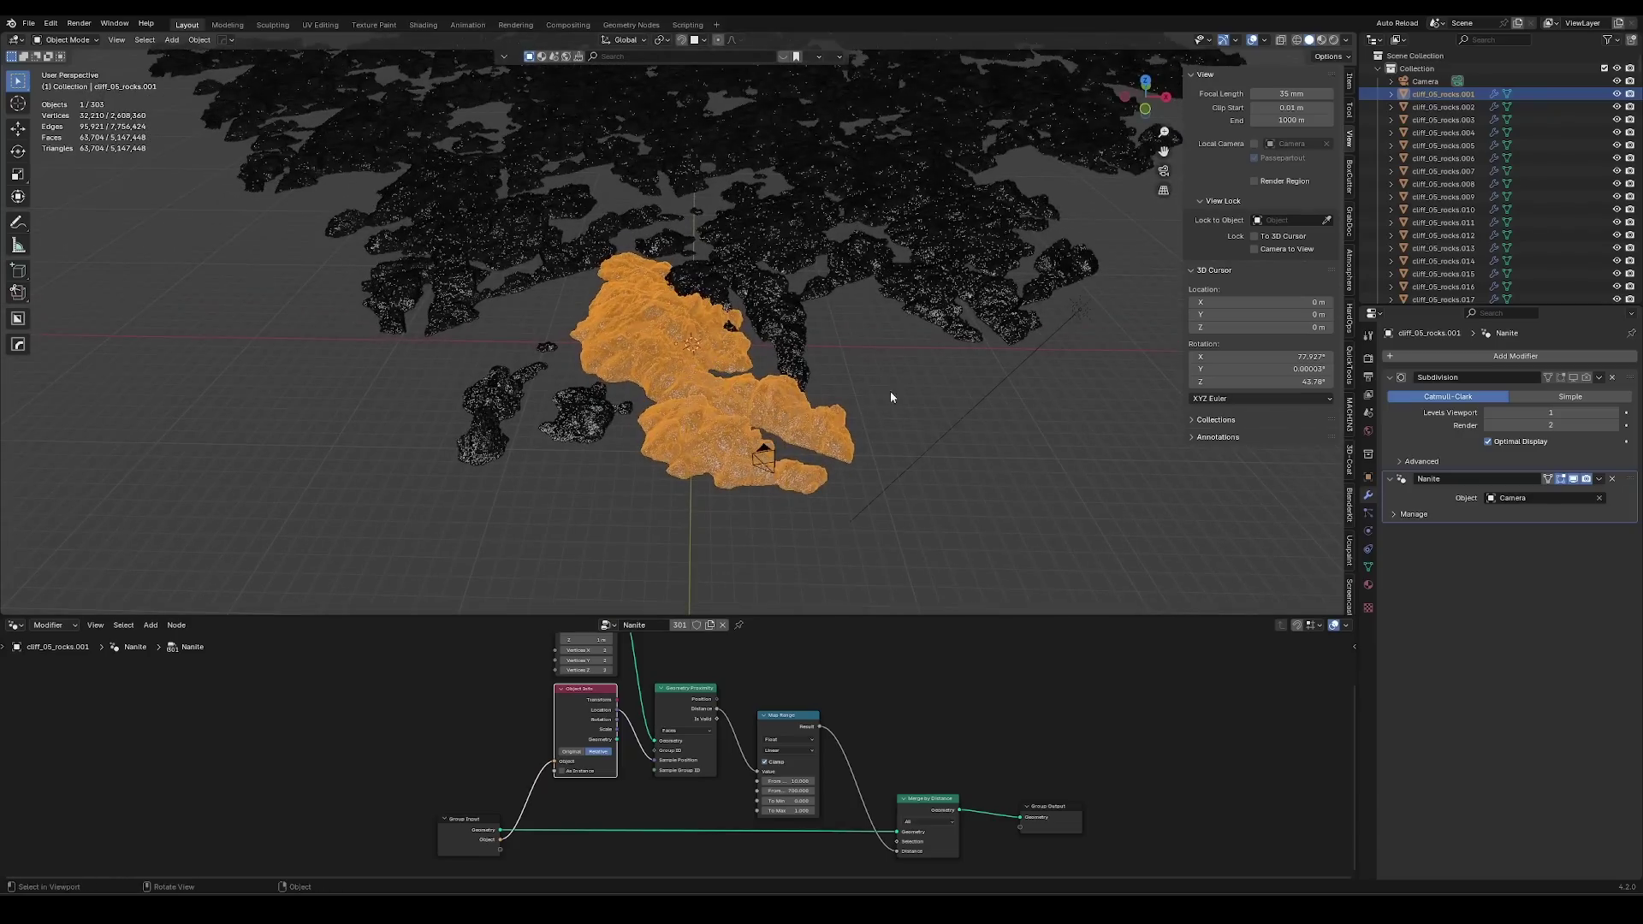
key("g")
key("x")
left_click(442, 416)
middle_click_drag(442, 416, 724, 443, "shift")
key("g")
key("x")
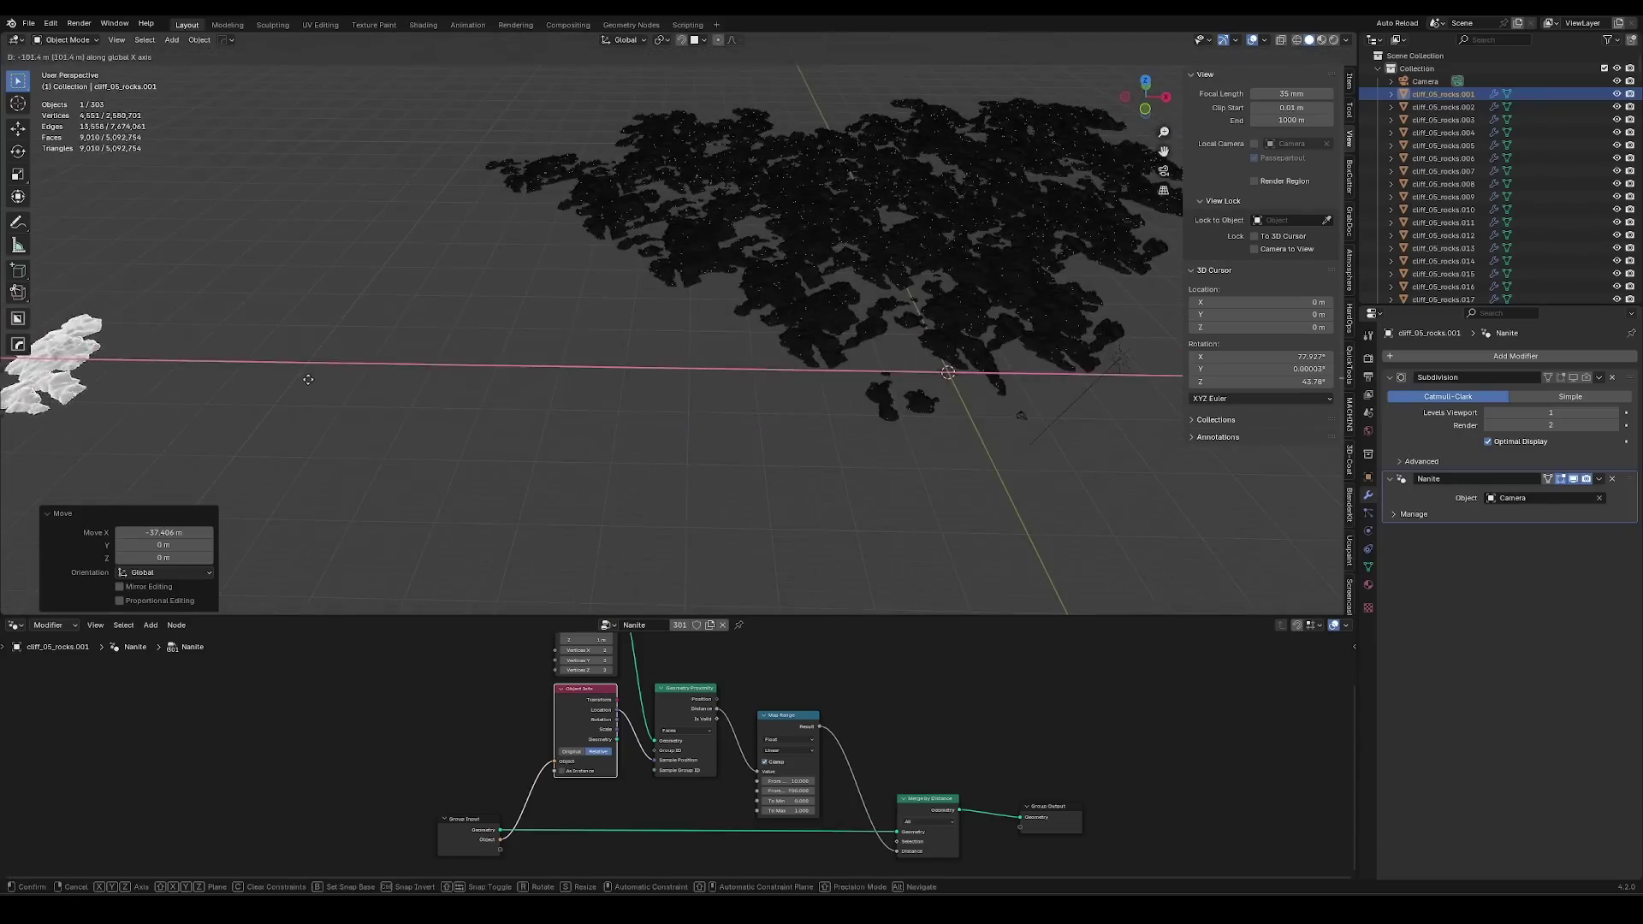
left_click(56, 428)
key("KP_Decimal")
key("ctrl+z")
key("KP_Decimal")
middle_click_drag(866, 297, 682, 409, "ctrl")
Check the Nanite Object field on a neighbouring rock and undo the rock's move, the camera assignment and the exposed Object input.
left_click(911, 358)
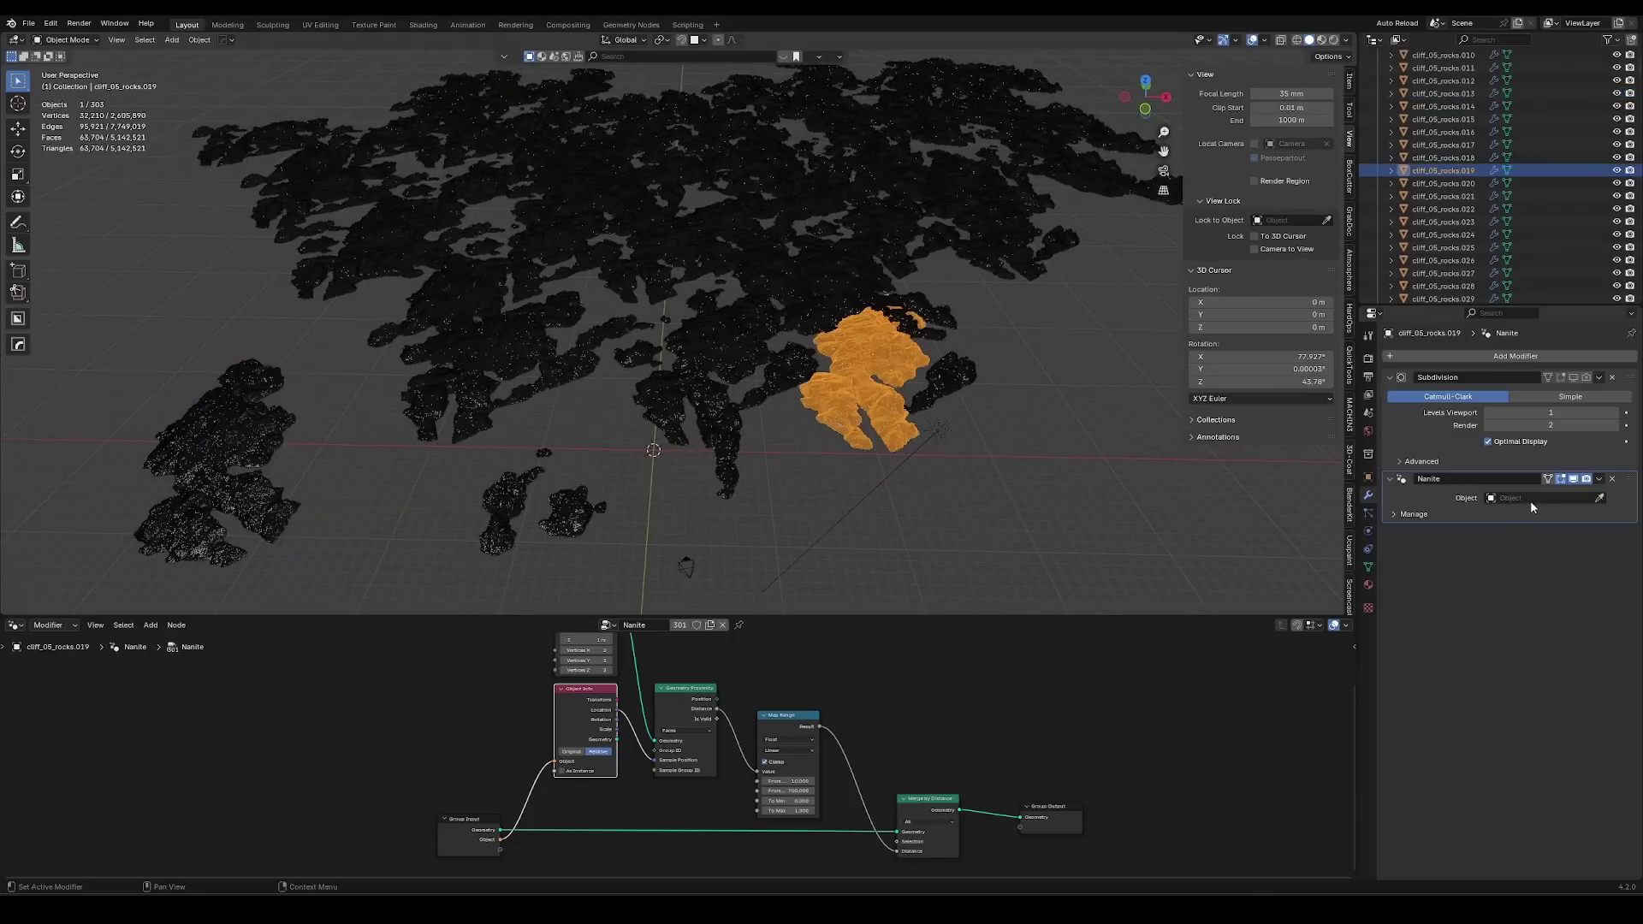
key("ctrl+z")
key("ctrl+z")
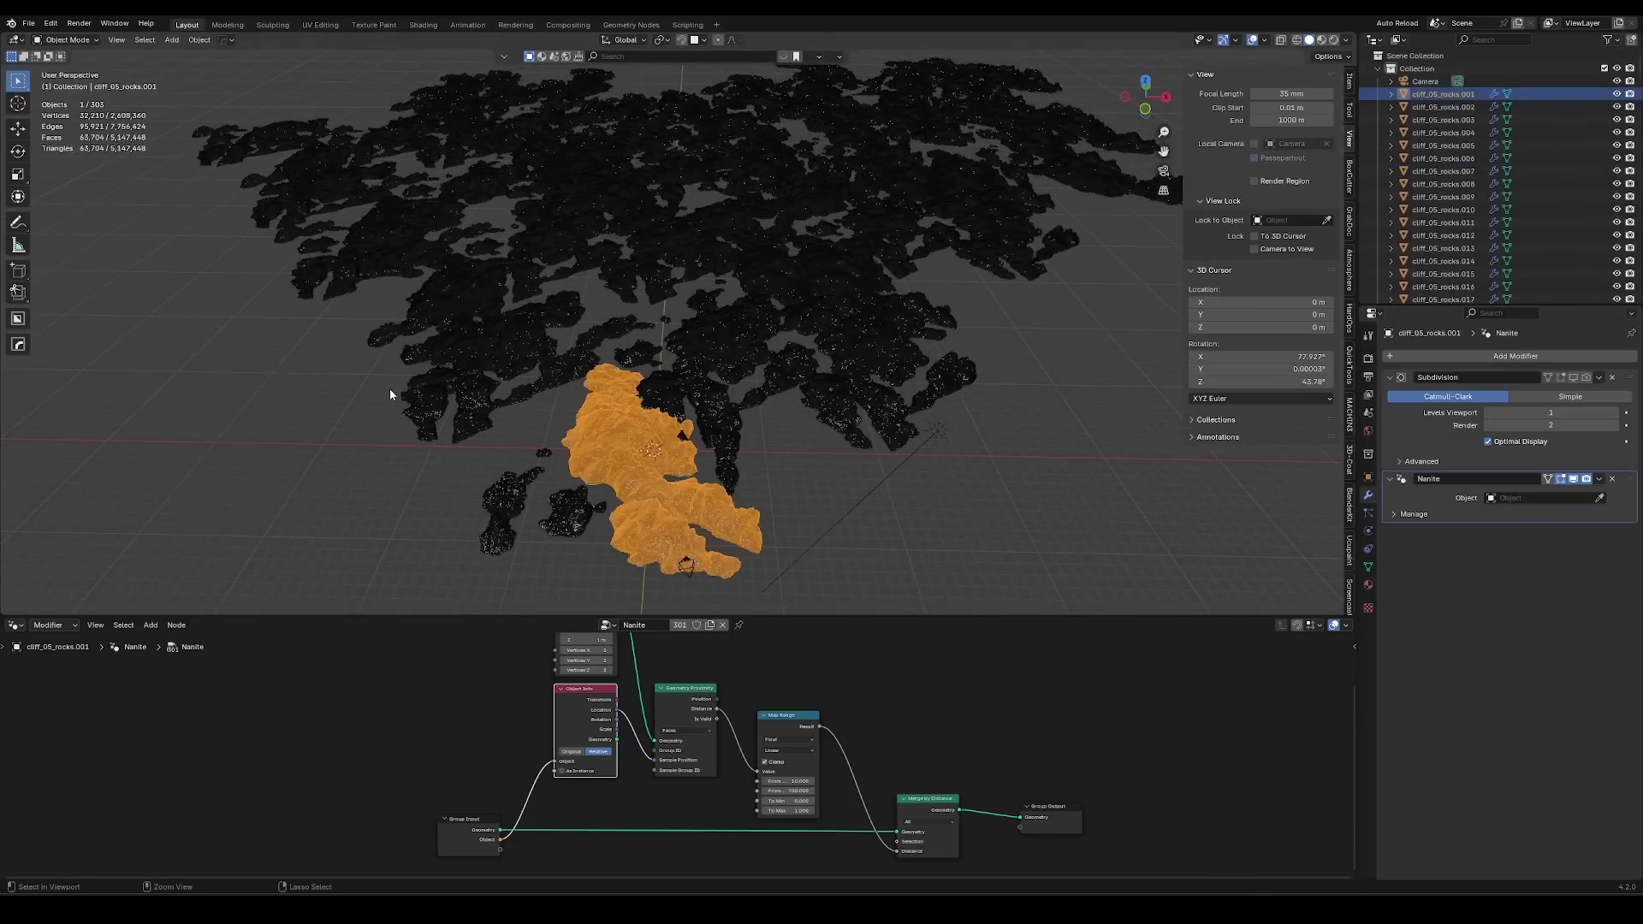
key("ctrl+z")
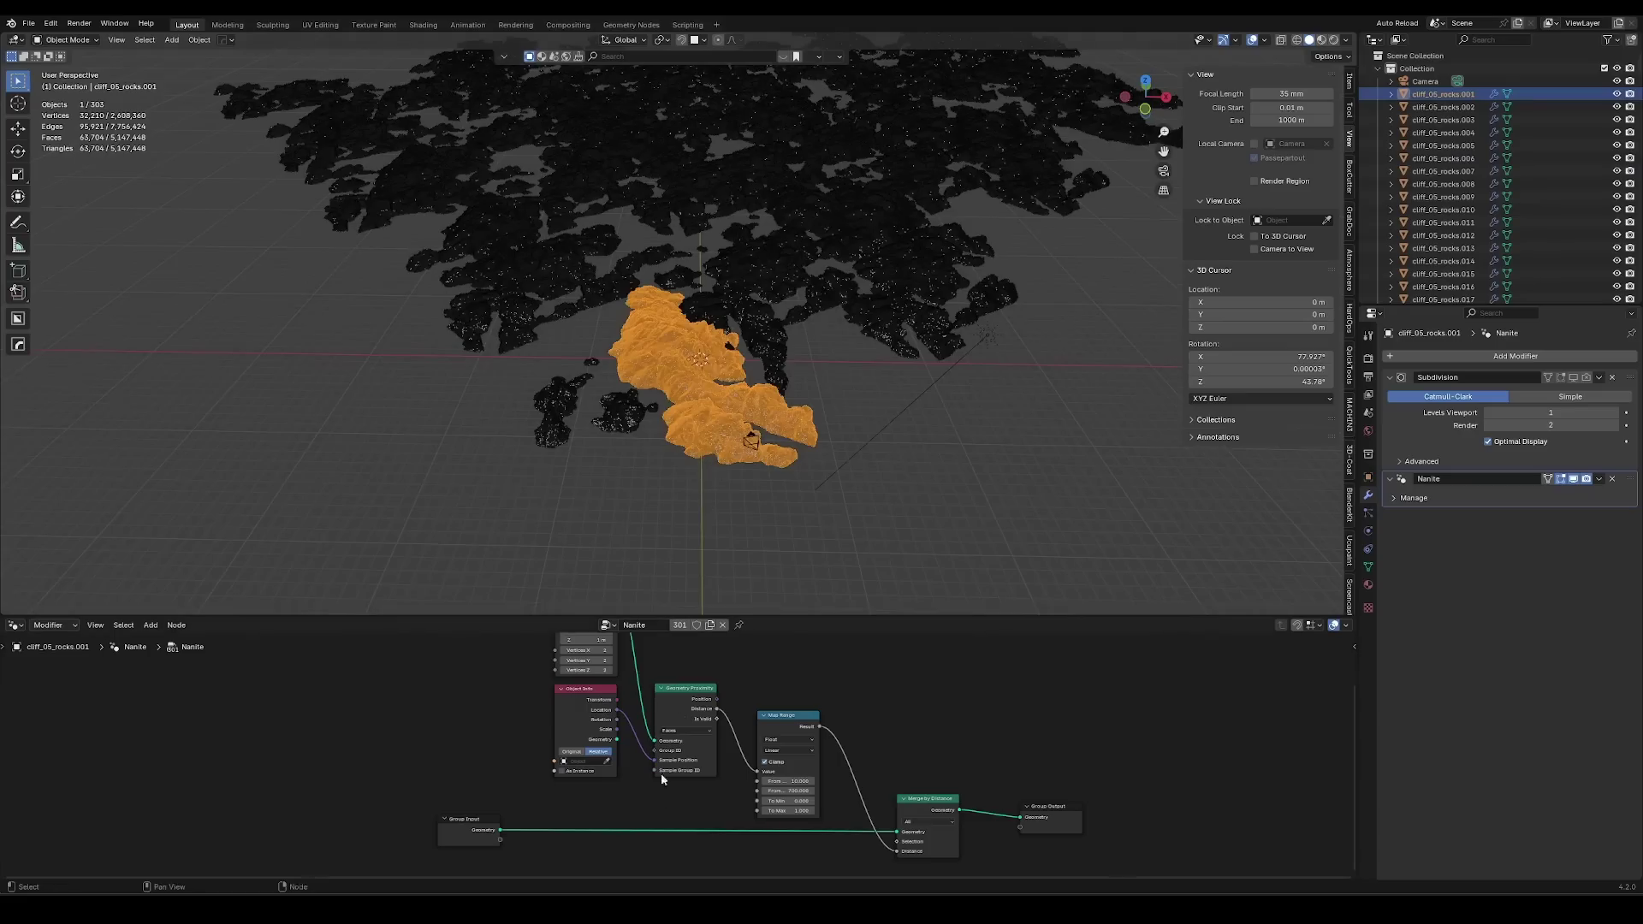
Set the object of the Nanite tree's Object Info node to Camera by sampling the camera in the scene.
scroll(681, 757, "up", 5)
middle_click_drag(728, 515, 598, 478)
left_click(534, 765)
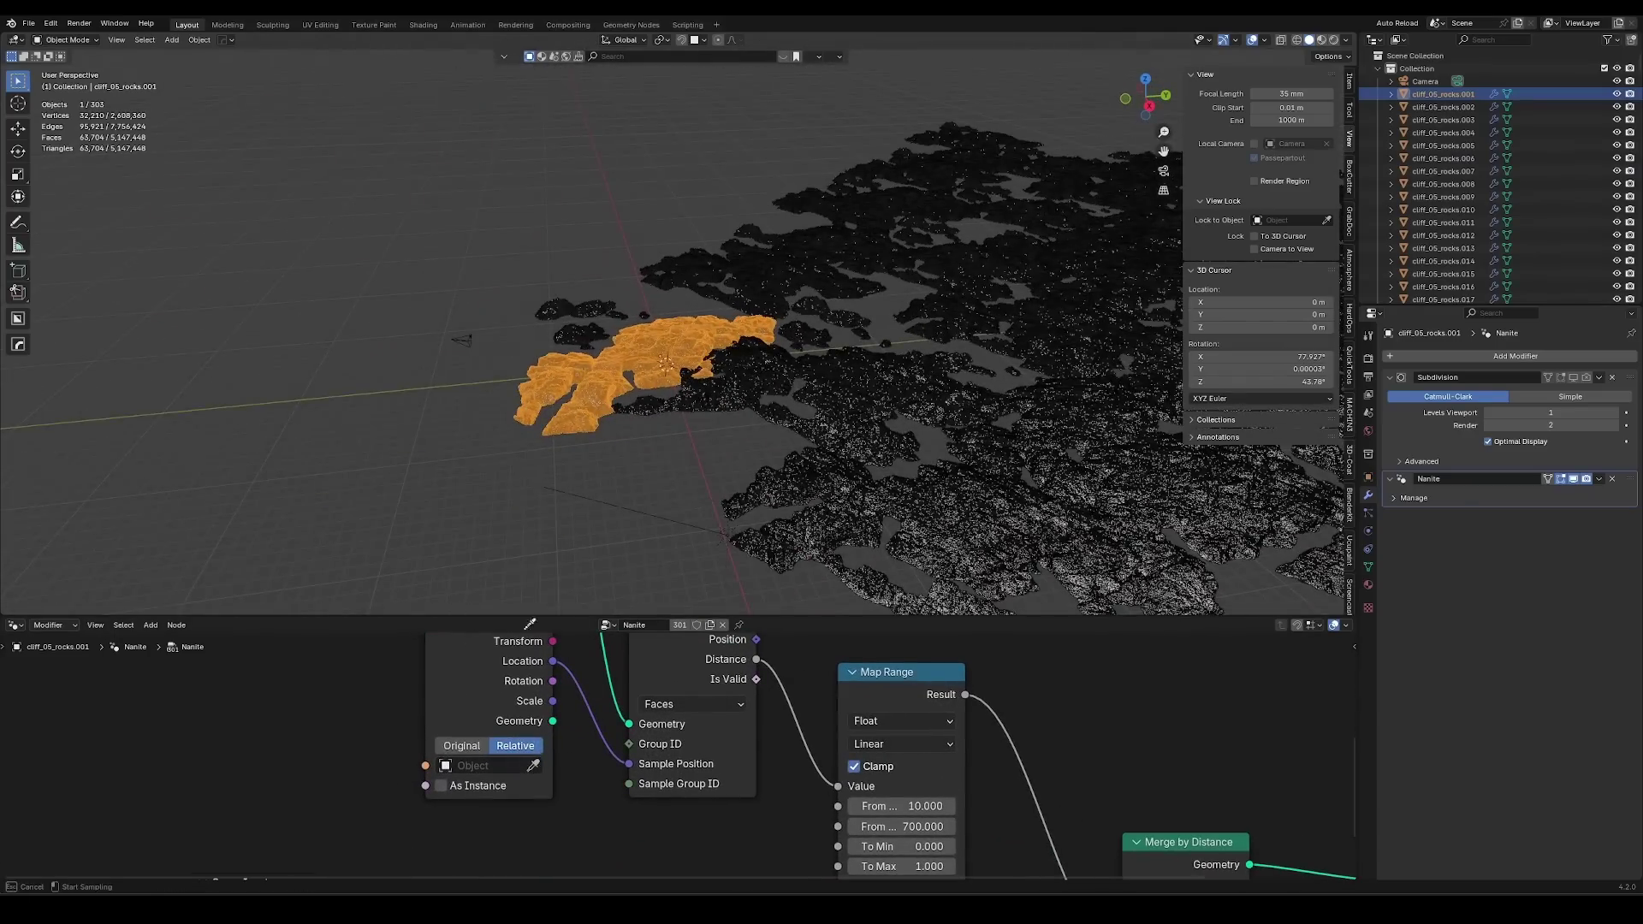
left_click(478, 334)
Select all mesh objects by type to review the rock field's geometry statistics.
middle_click_drag(896, 422, 1132, 469)
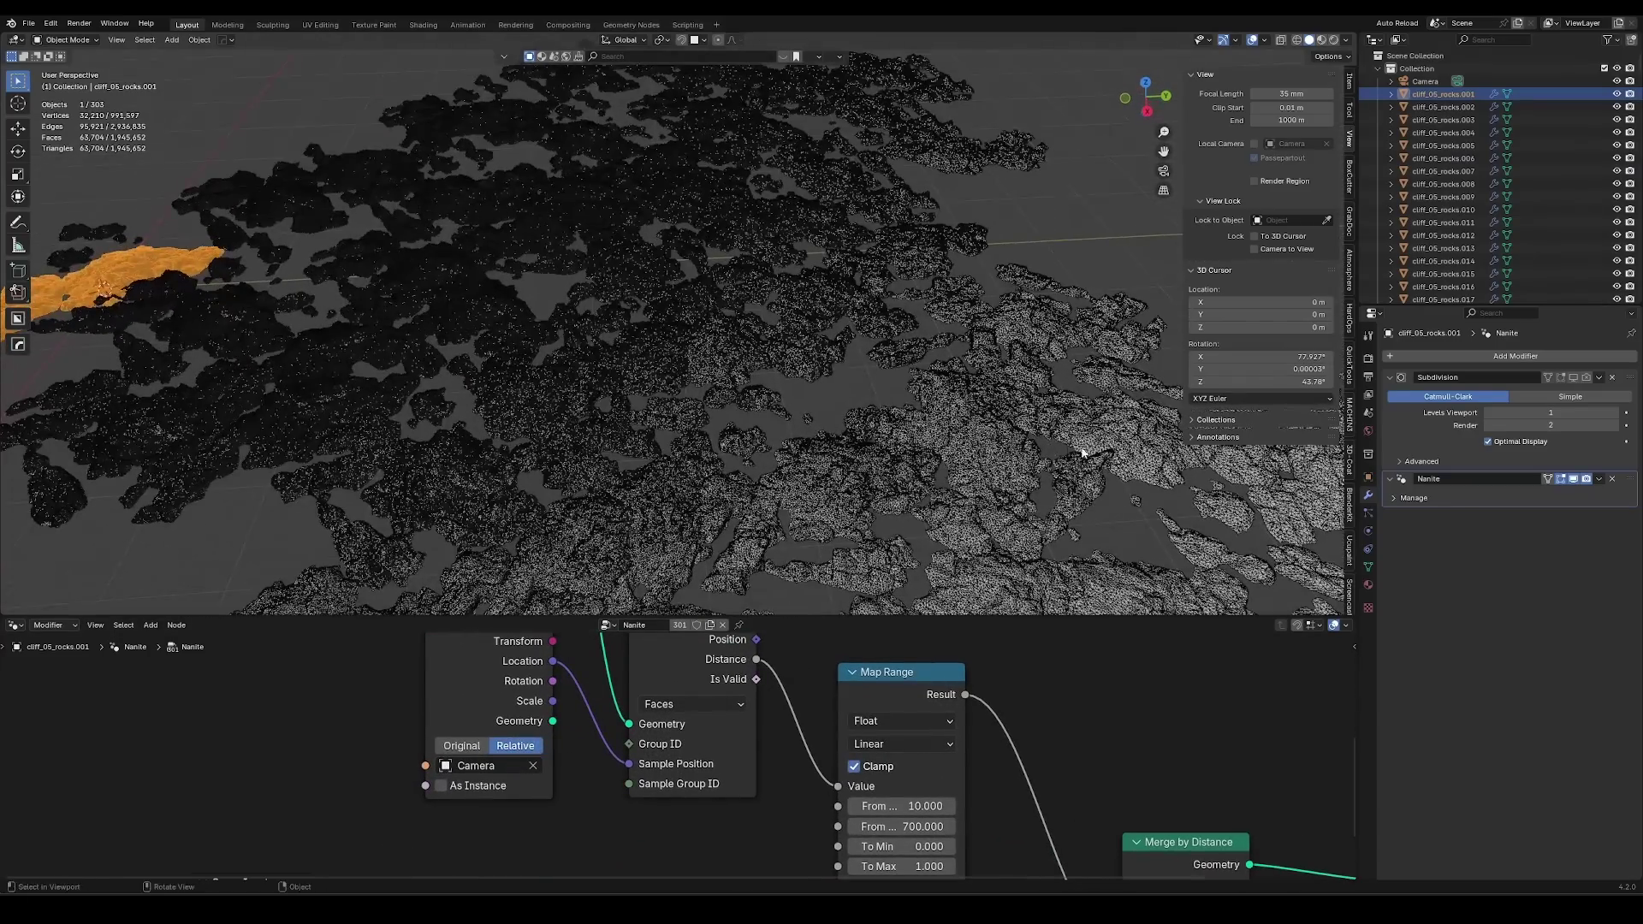
left_click(1042, 454)
key("shift+g")
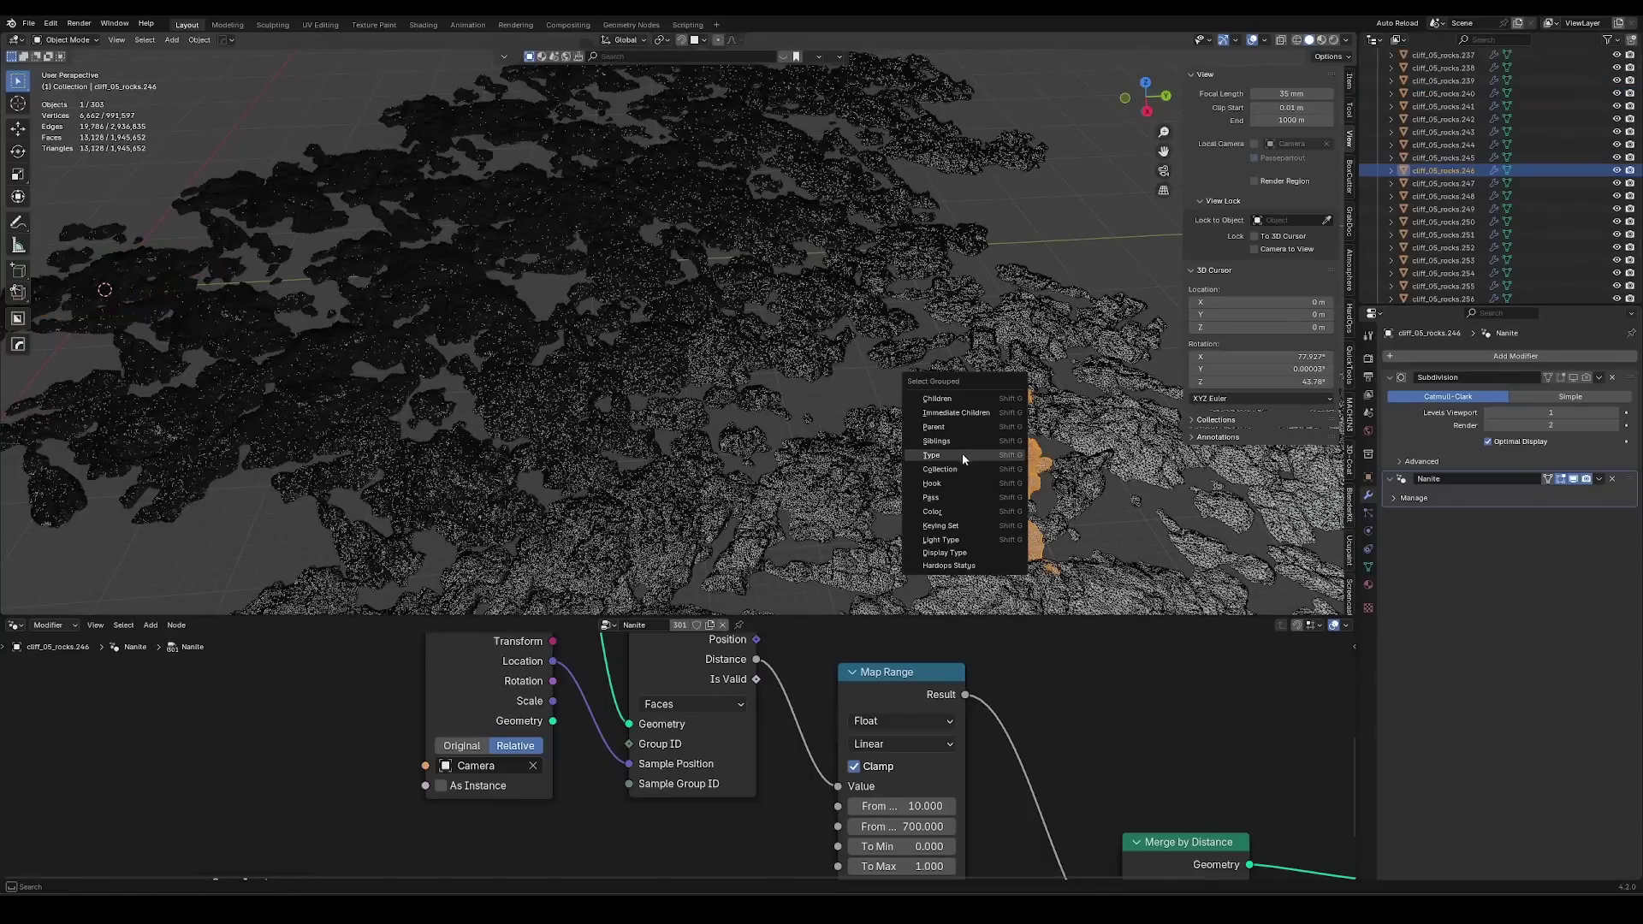
left_click(952, 454)
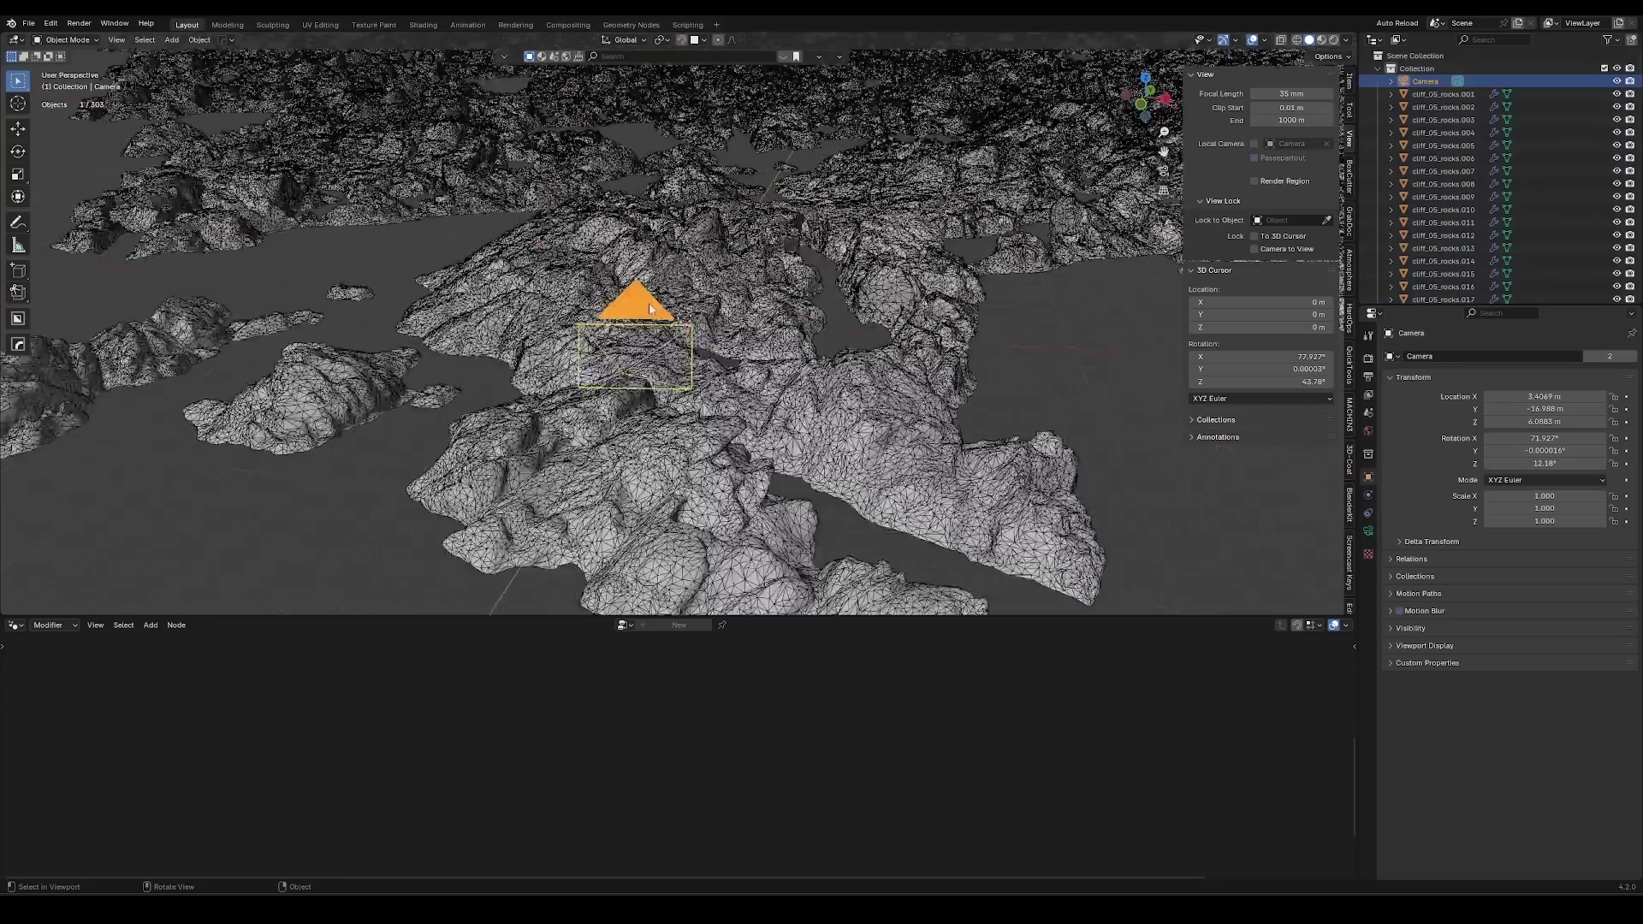
Look through the camera, lock it to the view and reposition it low over the foreground rocks.
key("KP_0")
left_click(1254, 249)
middle_click_drag(818, 284, 835, 259)
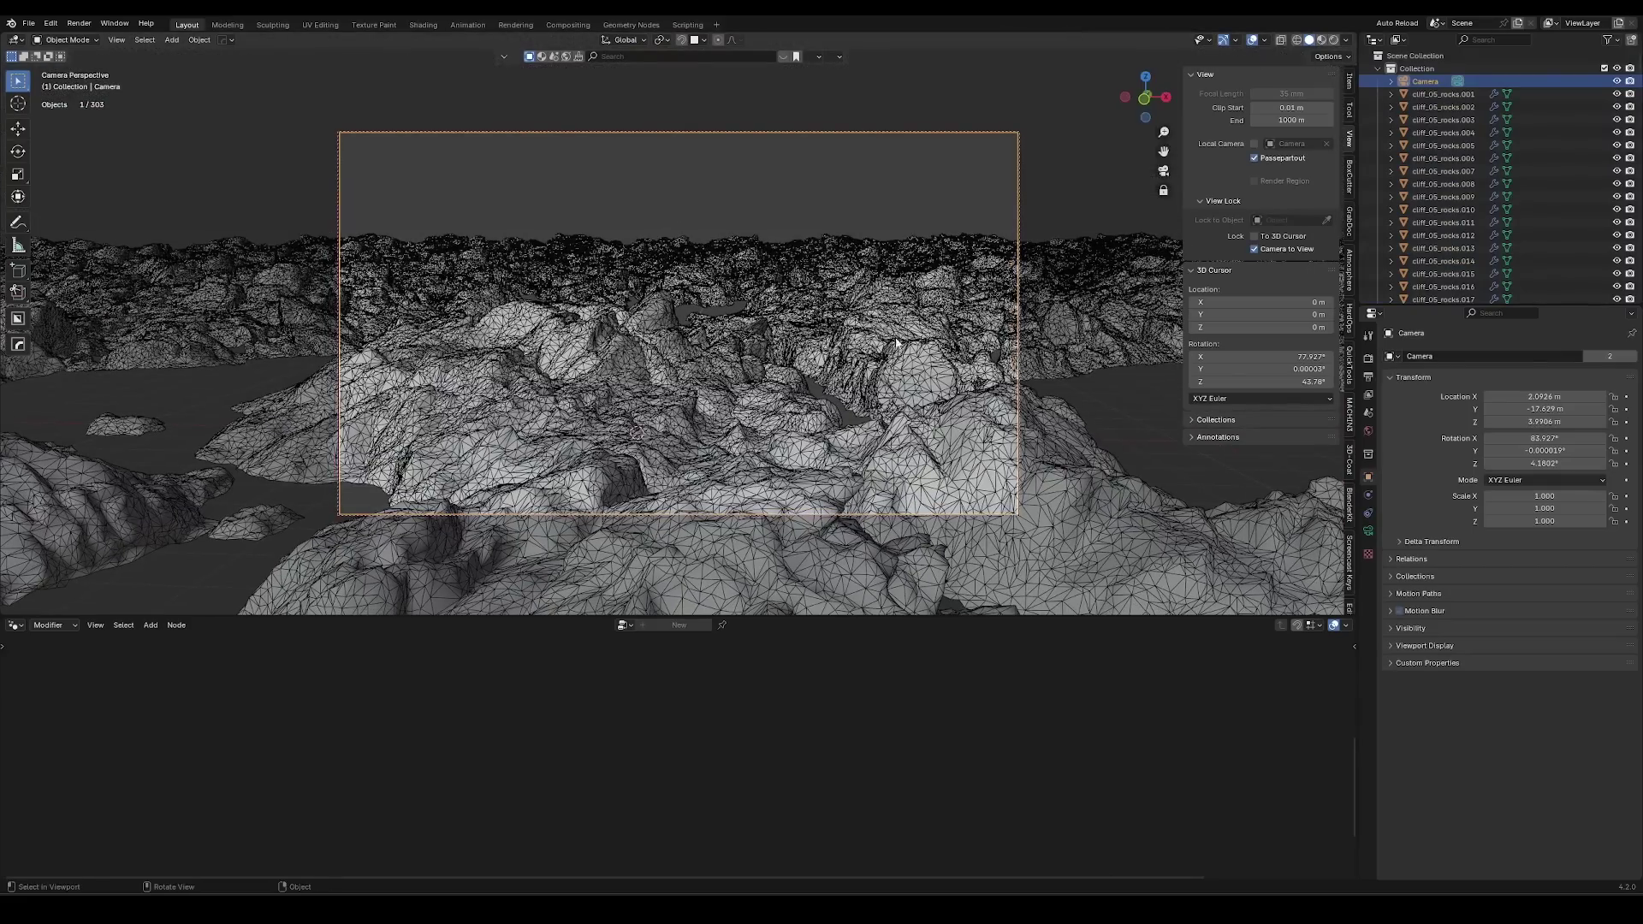
mouse_move(924, 370)
middle_mouse_down("shift")
mouse_move(926, 346)
mouse_move(900, 353)
mouse_move(914, 364)
middle_mouse_up("shift")
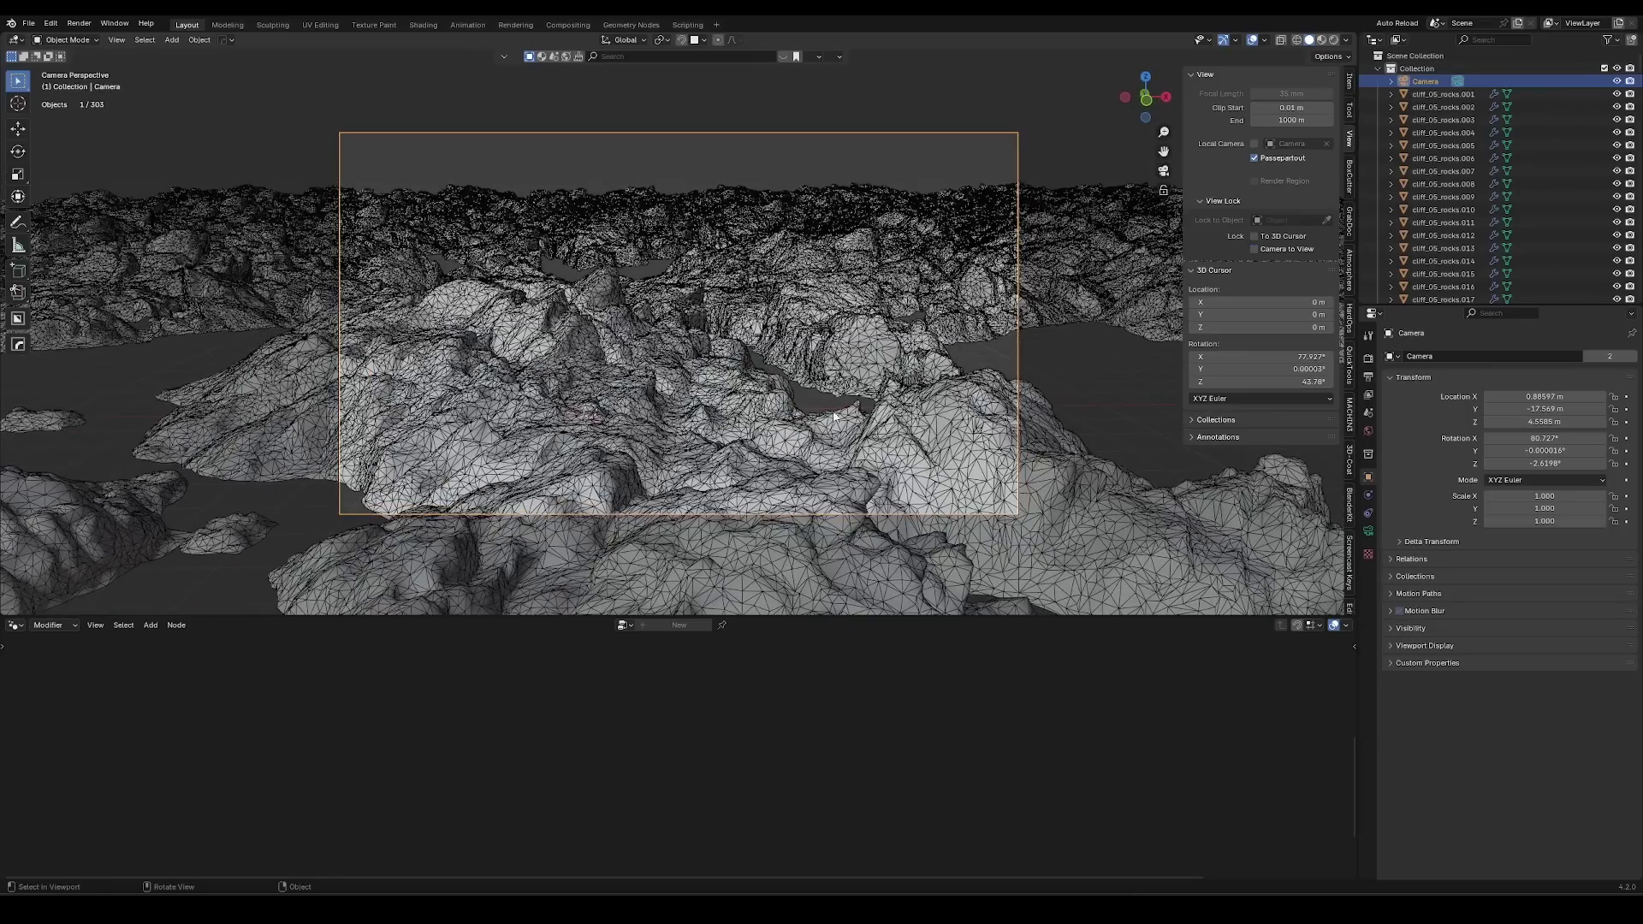
Inspect a rock's Nanite tree, reselect the camera and, with Camera to View on, move it to about X 0.9, Y -21.8, Z 3.4 m.
left_click(863, 351)
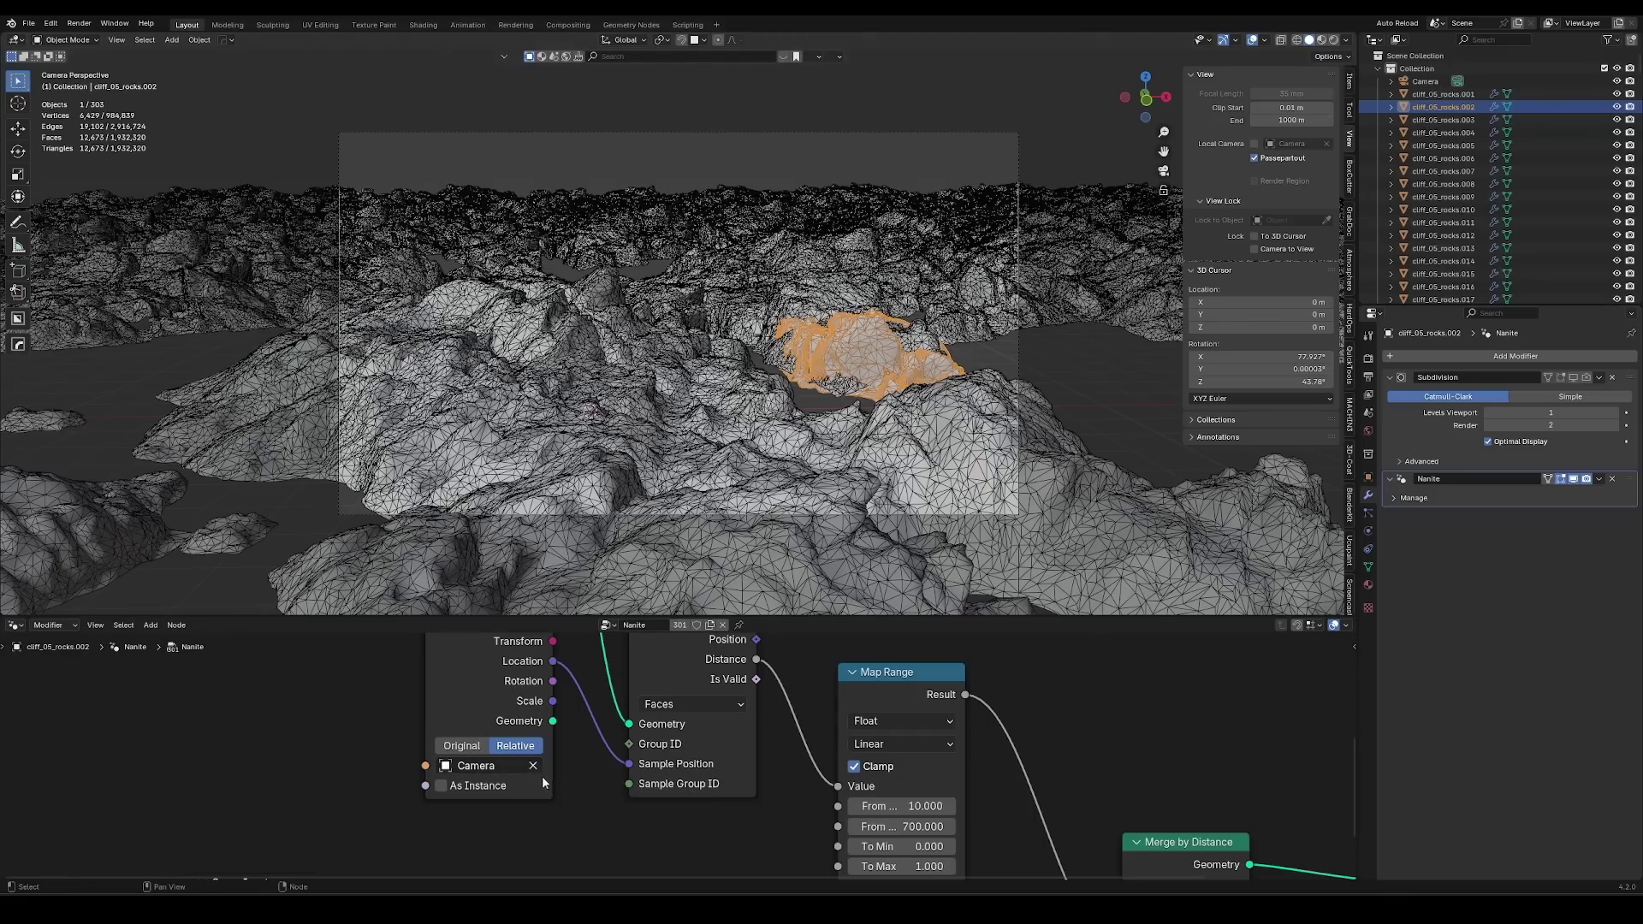
left_click(962, 368)
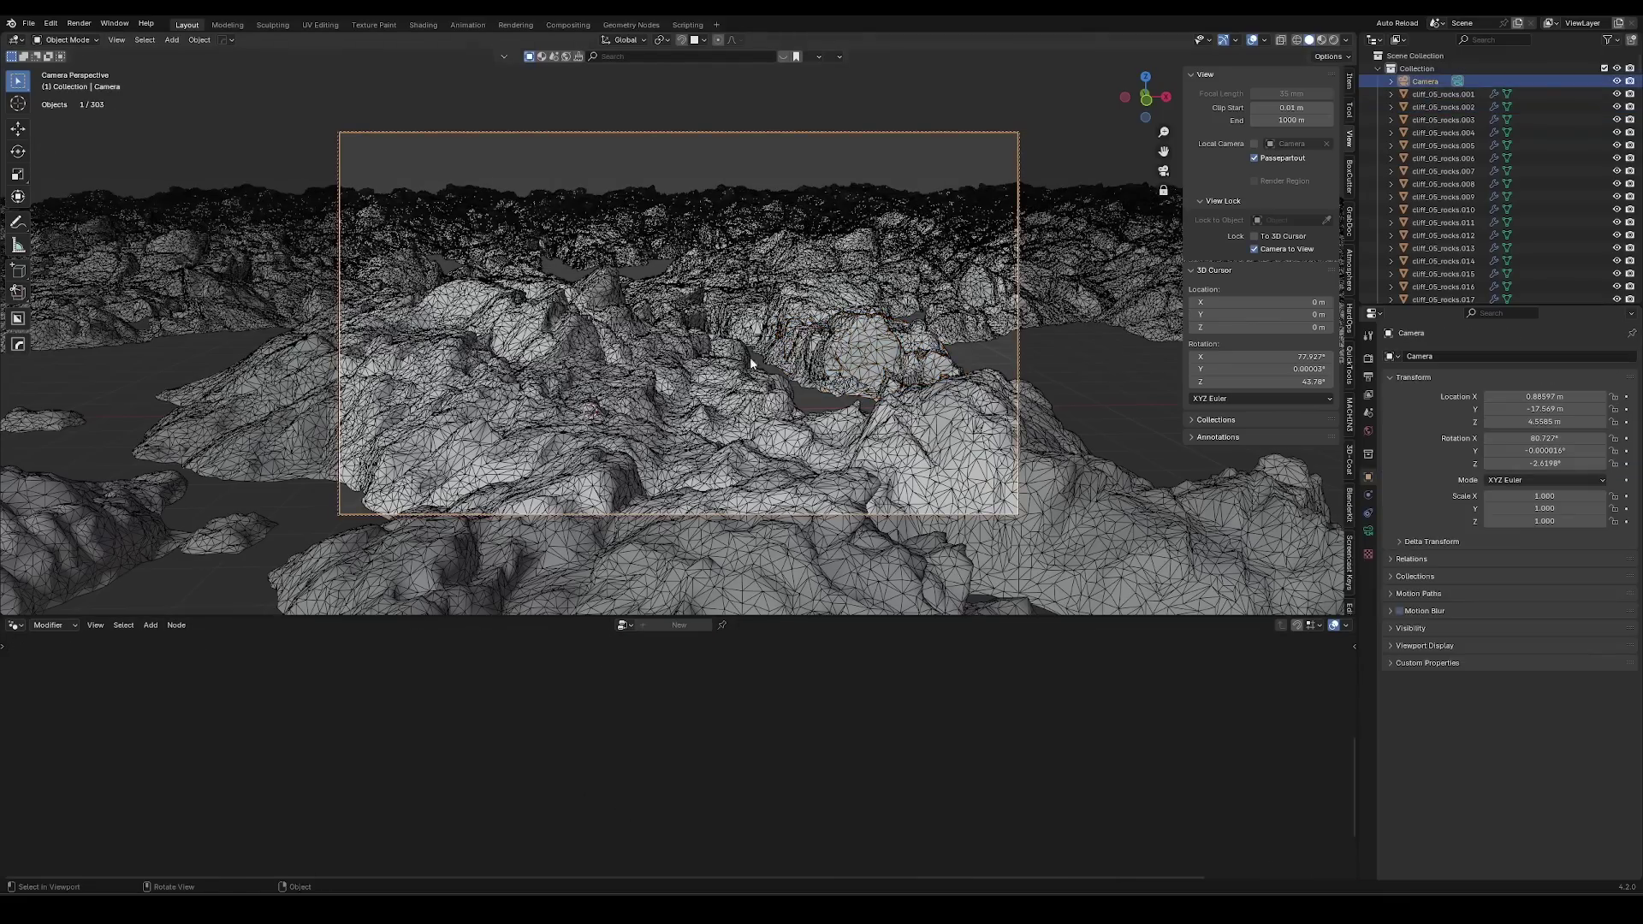
left_click(1291, 250)
middle_click_drag(701, 419, 734, 351)
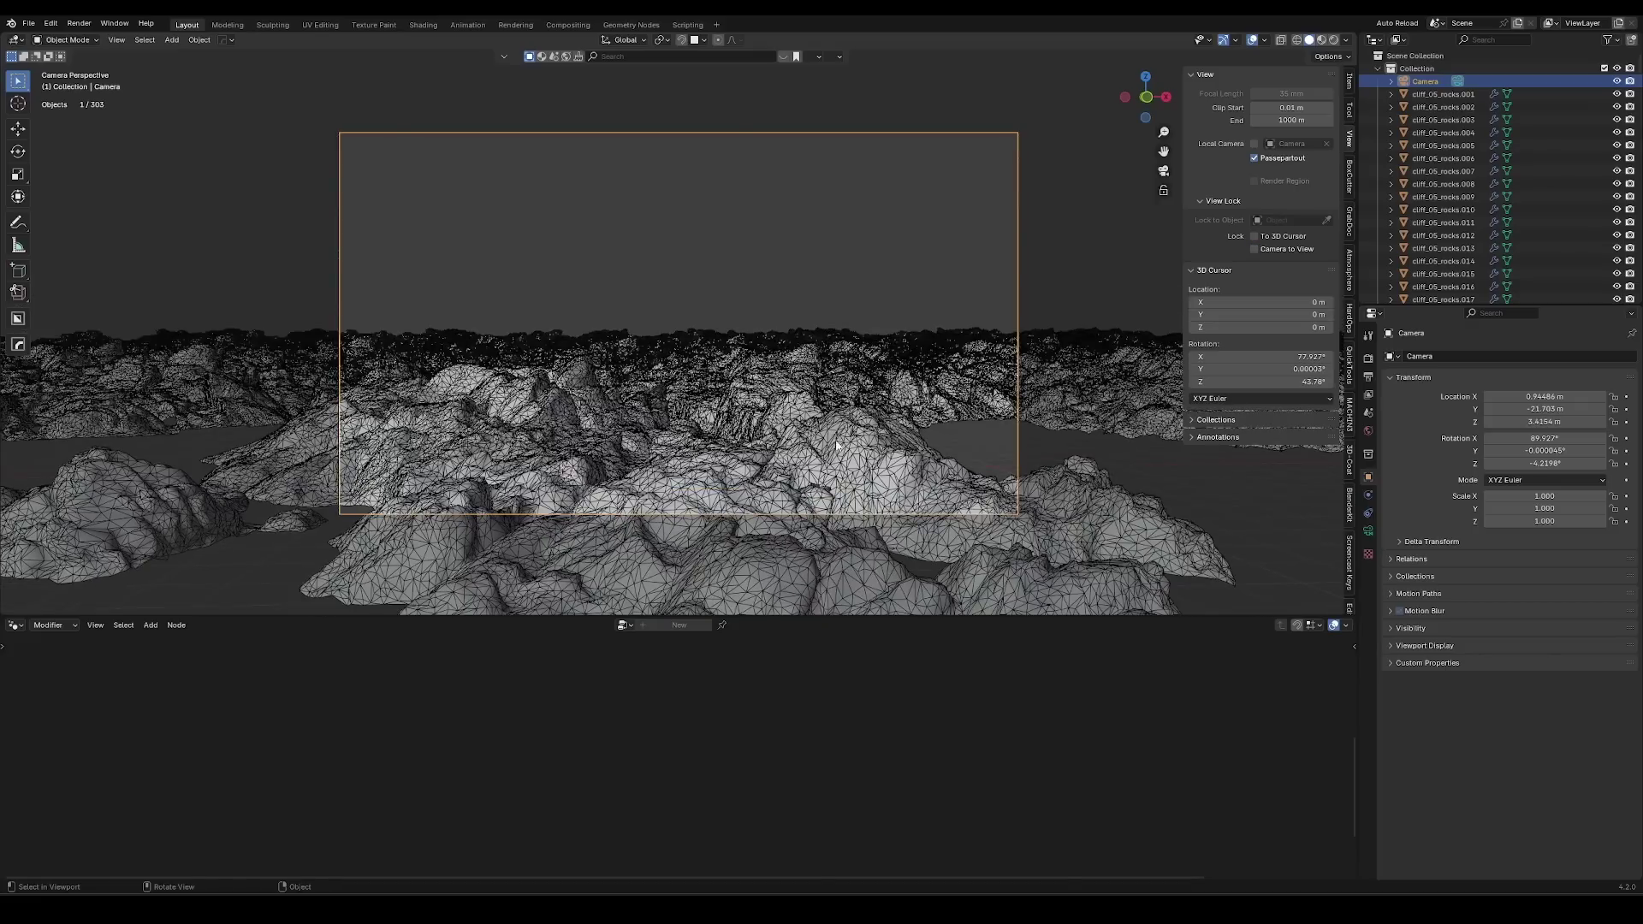
Select the foreground rock, leave the camera view and sample Camera again as the Object Info node's object.
left_click(831, 439)
middle_click_drag(832, 438, 782, 366)
scroll(781, 366, "down", 3)
left_click(534, 766)
left_click(387, 409)
Inspect the distant rocks' wireframe and set the Map Range node's From Max to 500 in the Nanite tree.
middle_click_drag(995, 807, 695, 760)
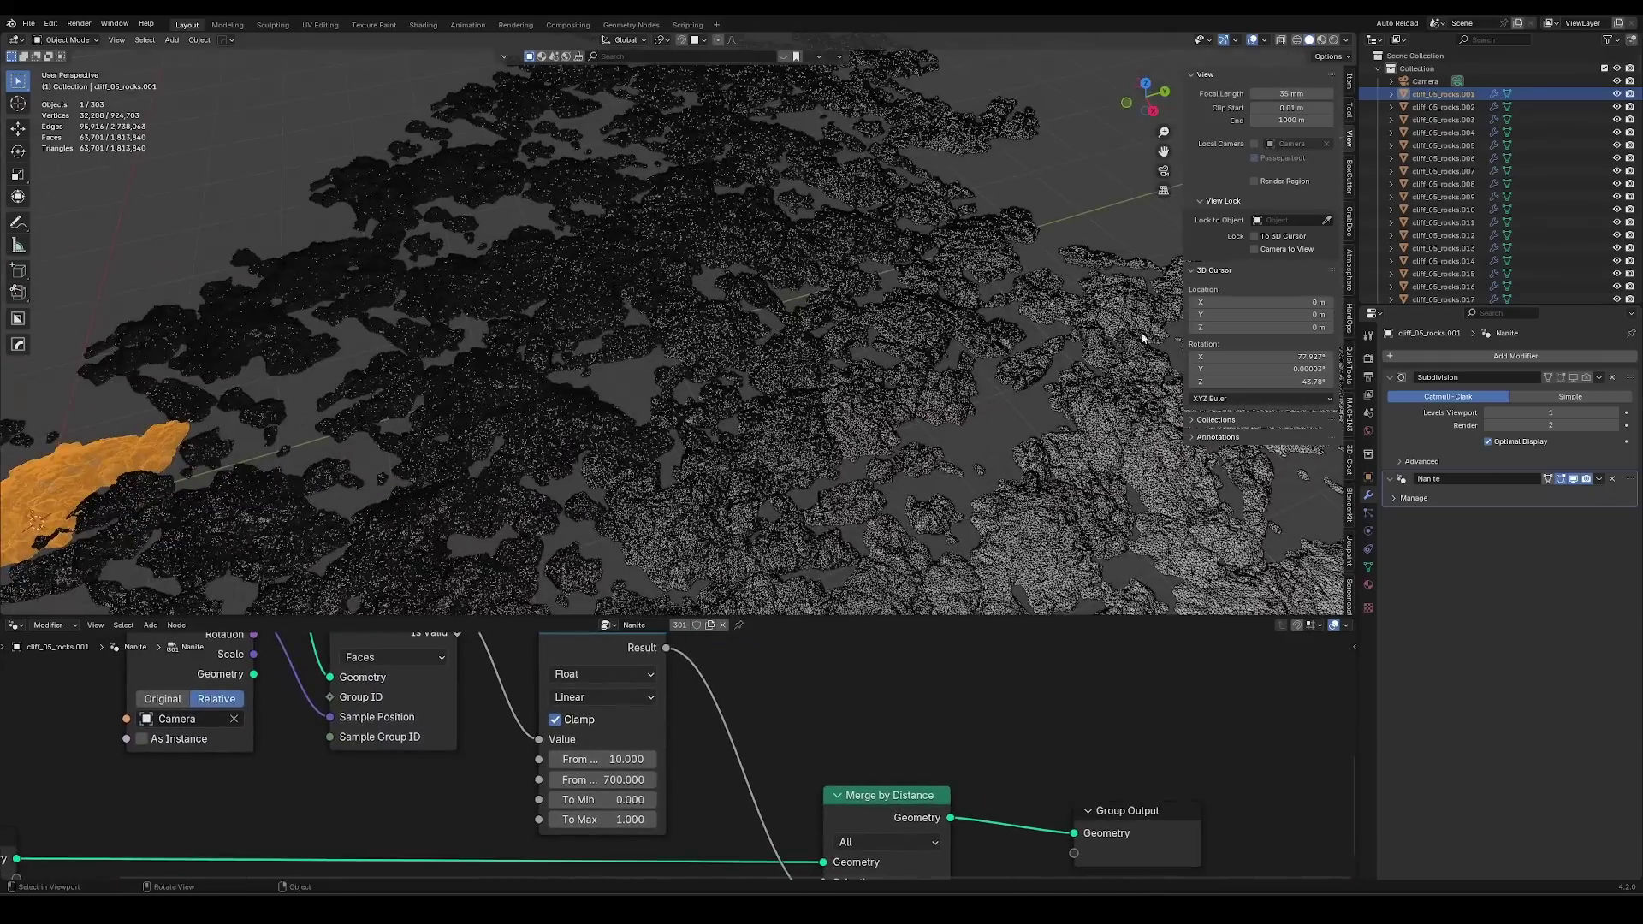
middle_click_drag(1173, 330, 689, 368)
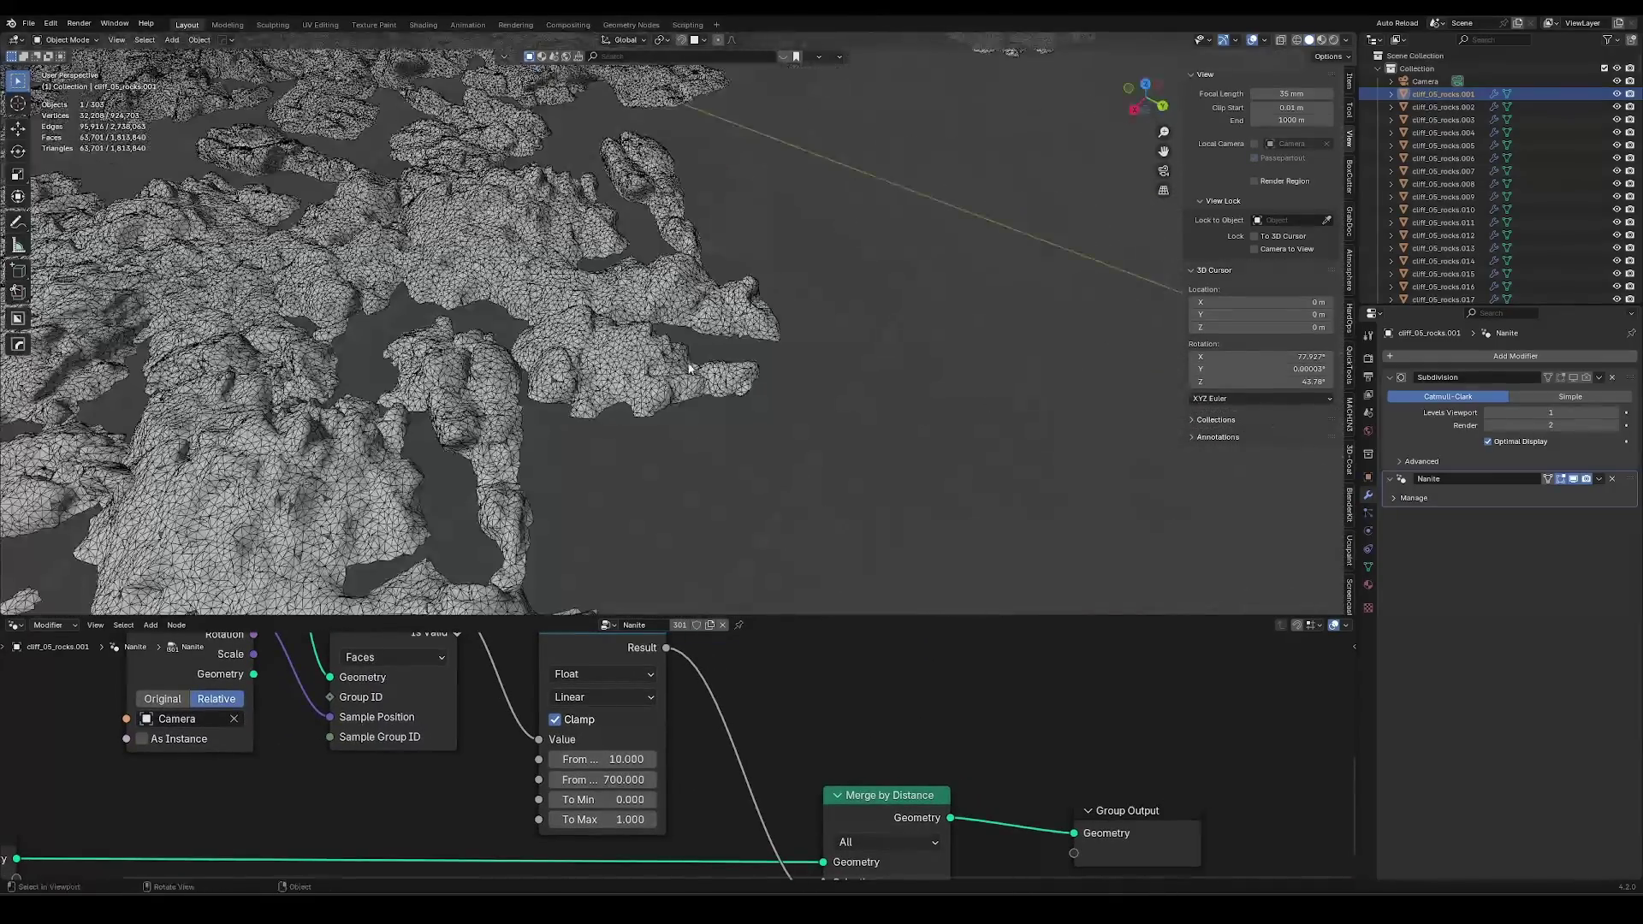
left_click(604, 780)
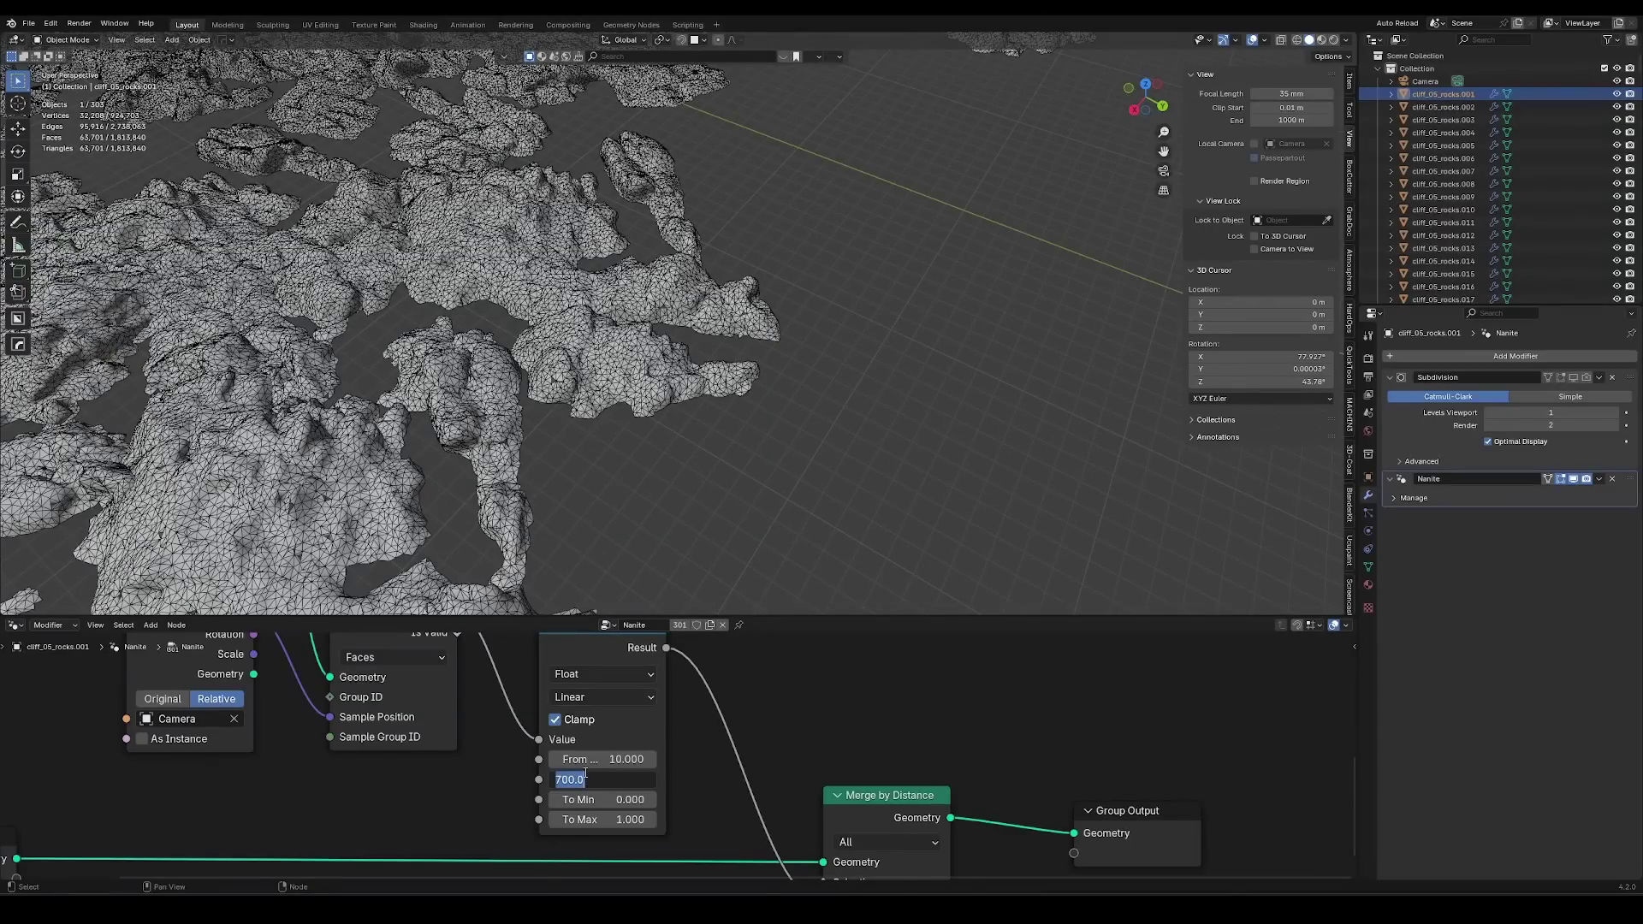
type("500")
key("Return")
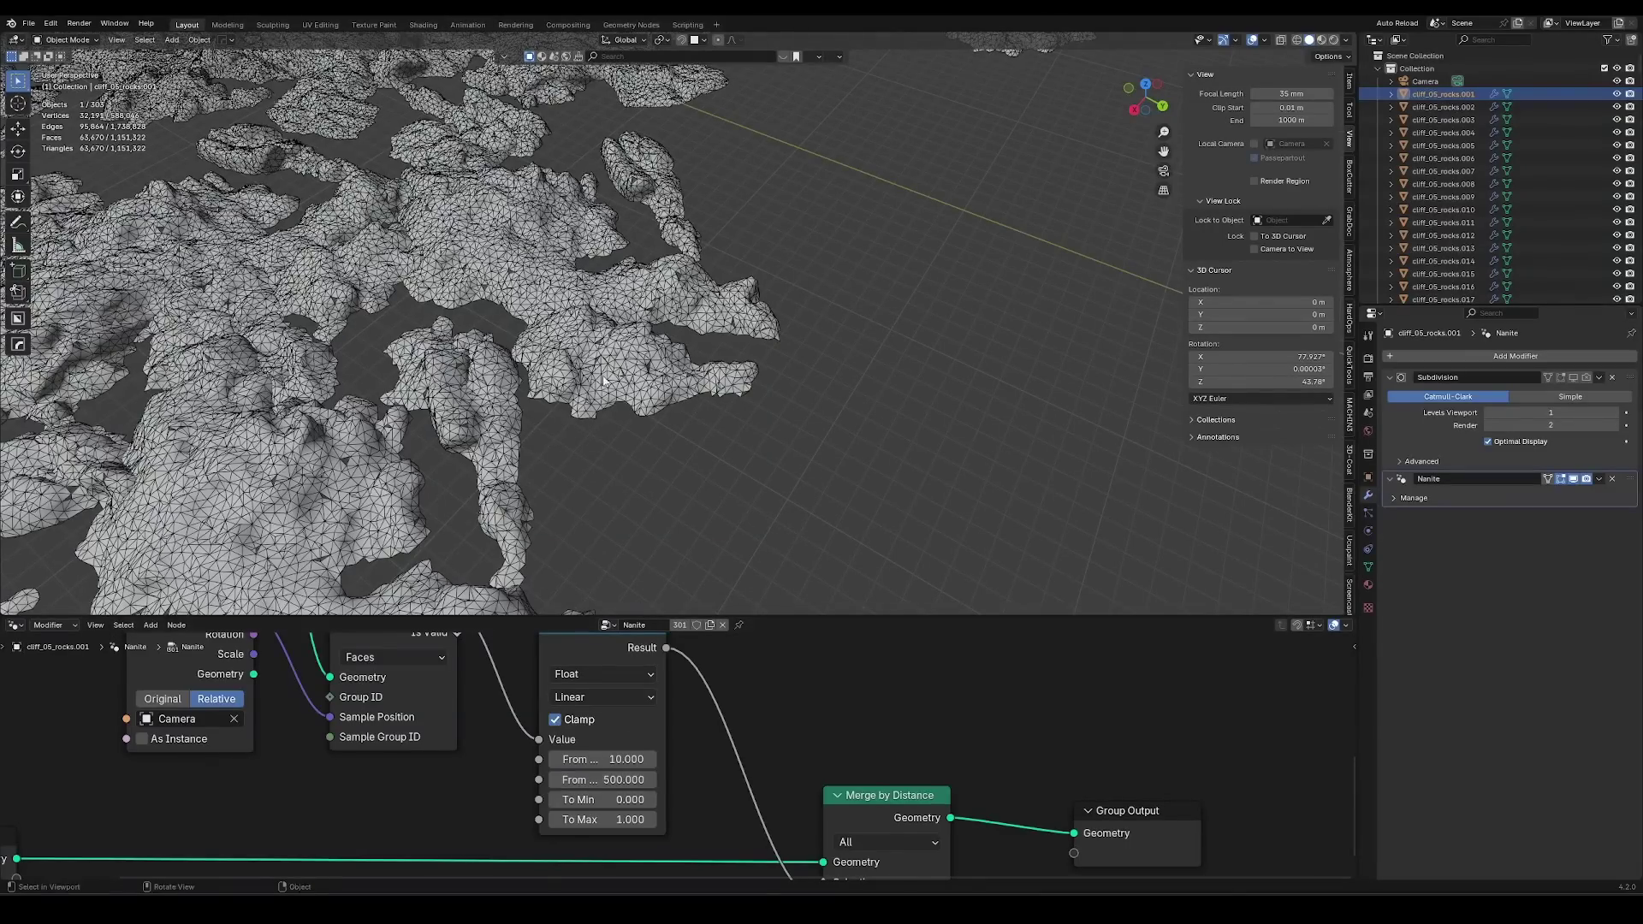
Select a distant rock and every object of the same type to review the rock field's geometry statistics.
middle_click_drag(603, 377, 821, 346)
scroll(728, 259, "down", 5)
left_click(864, 441)
key("shift+g")
left_click(864, 438)
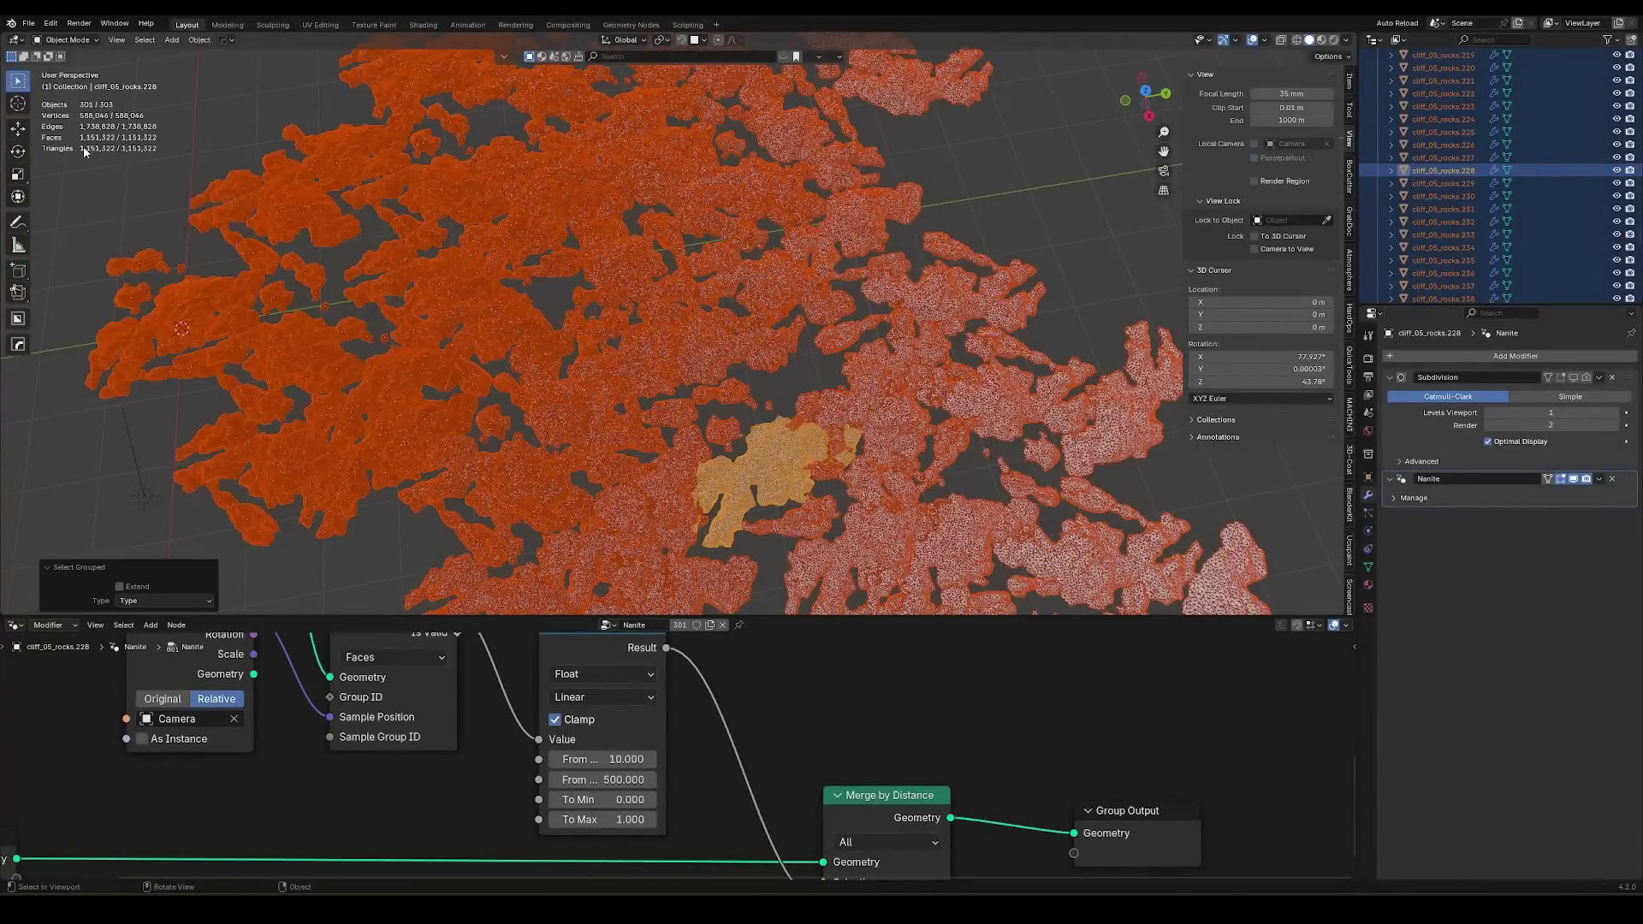
Deselect everything, look through the camera and preview the rock field in rendered shading.
key("alt+a")
key("KP_0")
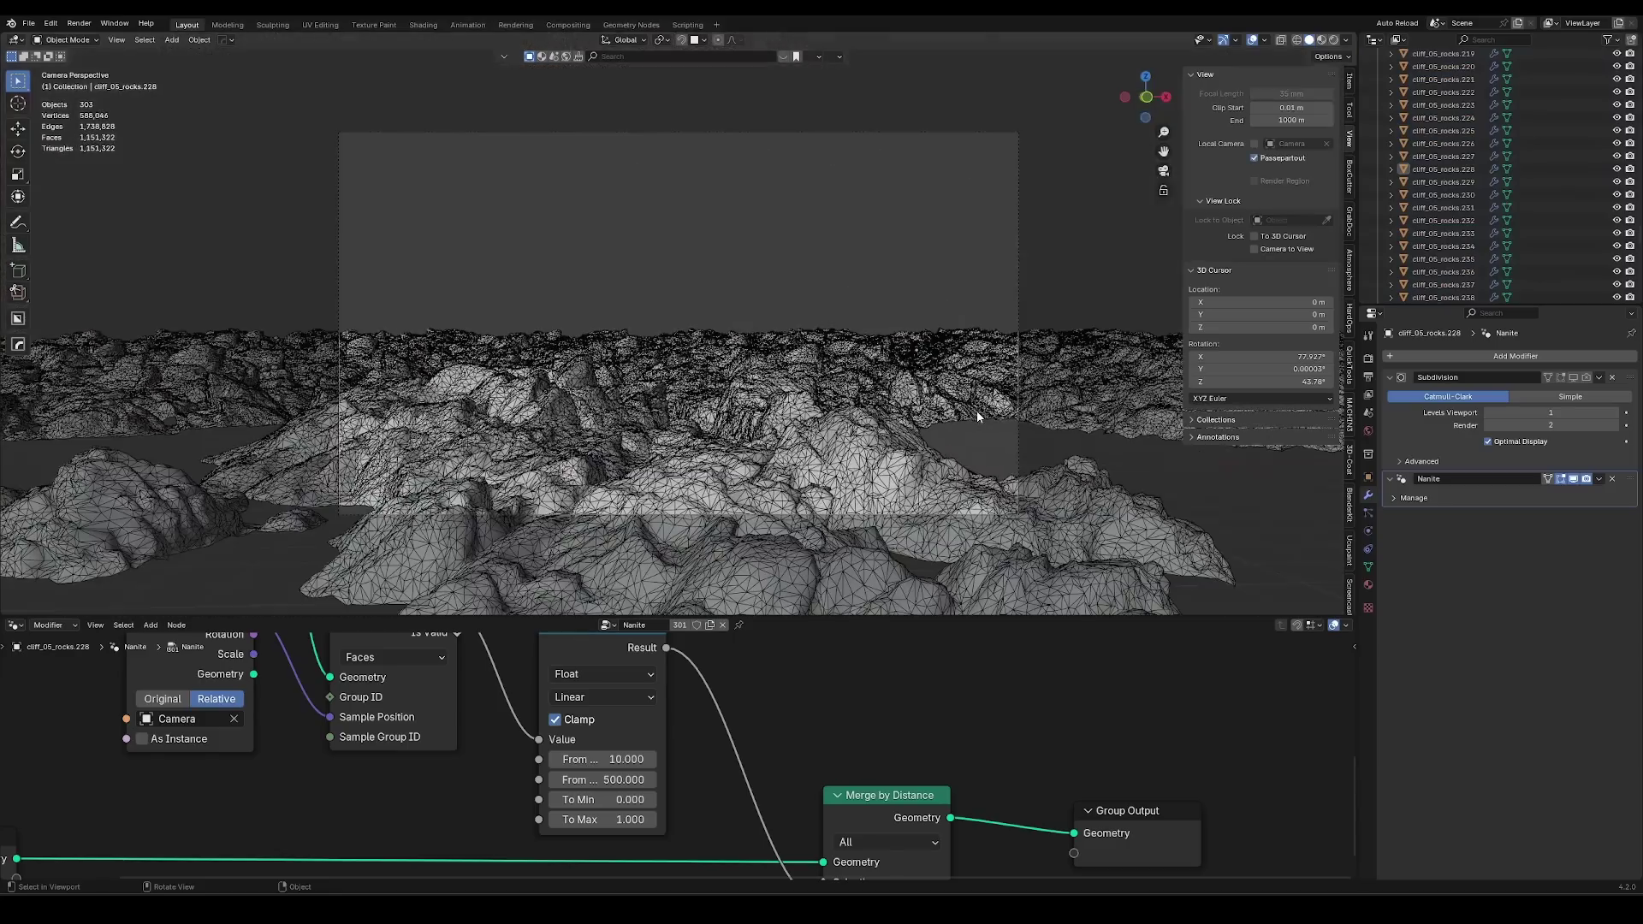
key("shift+w")
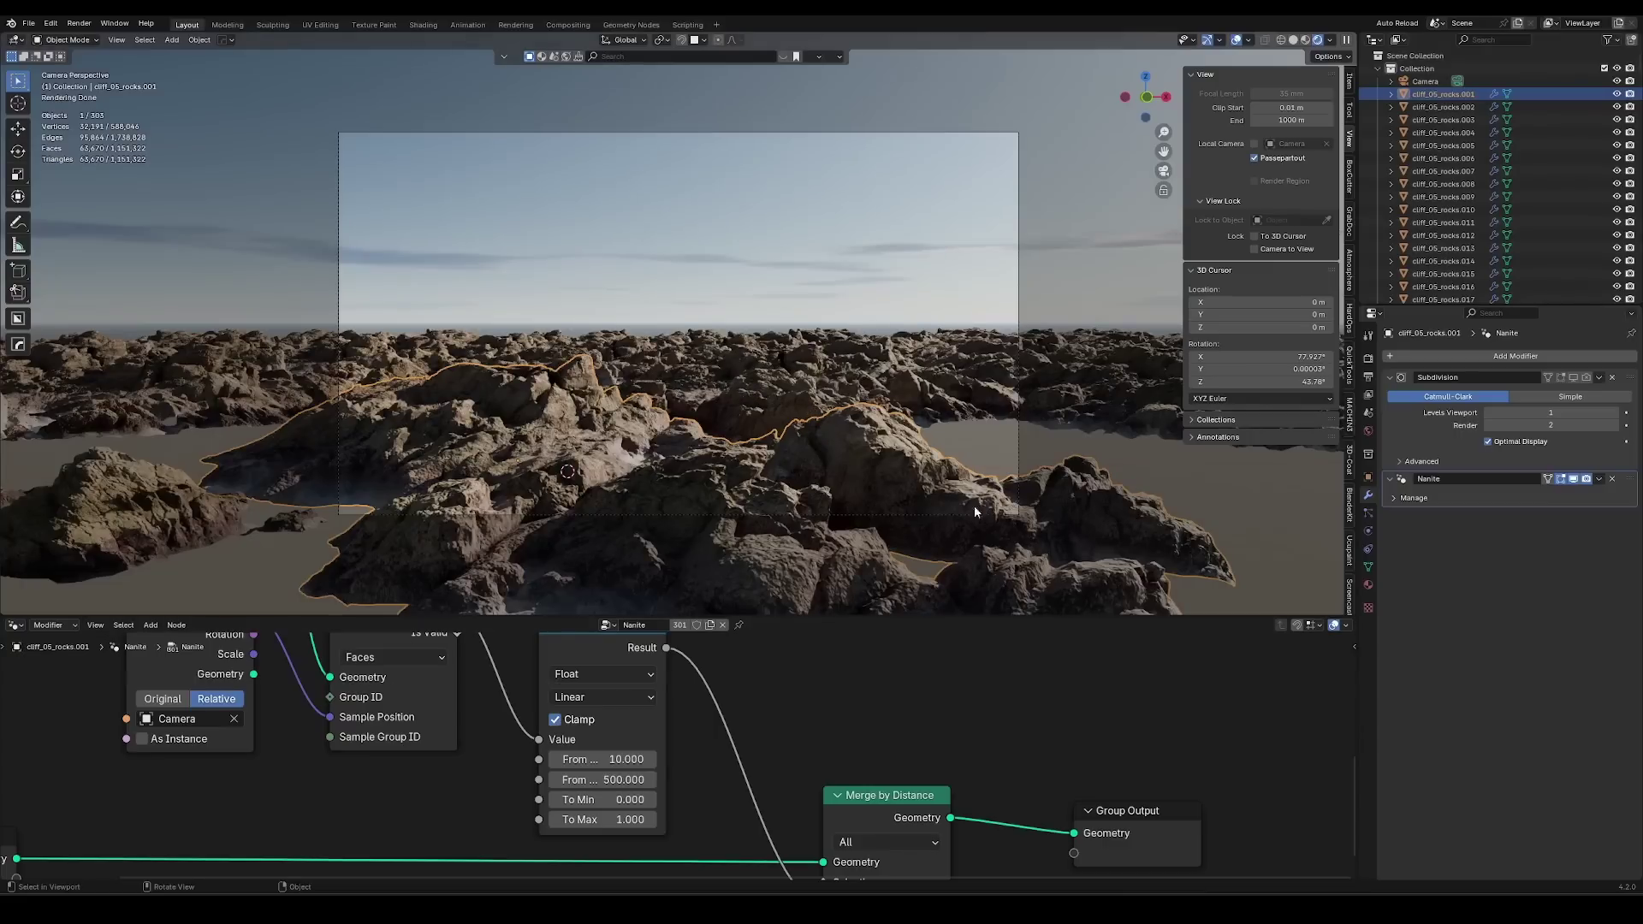
Clear the Object Info node's object to compare the full-detail rocks, and sample Camera again as its object.
left_click(234, 721)
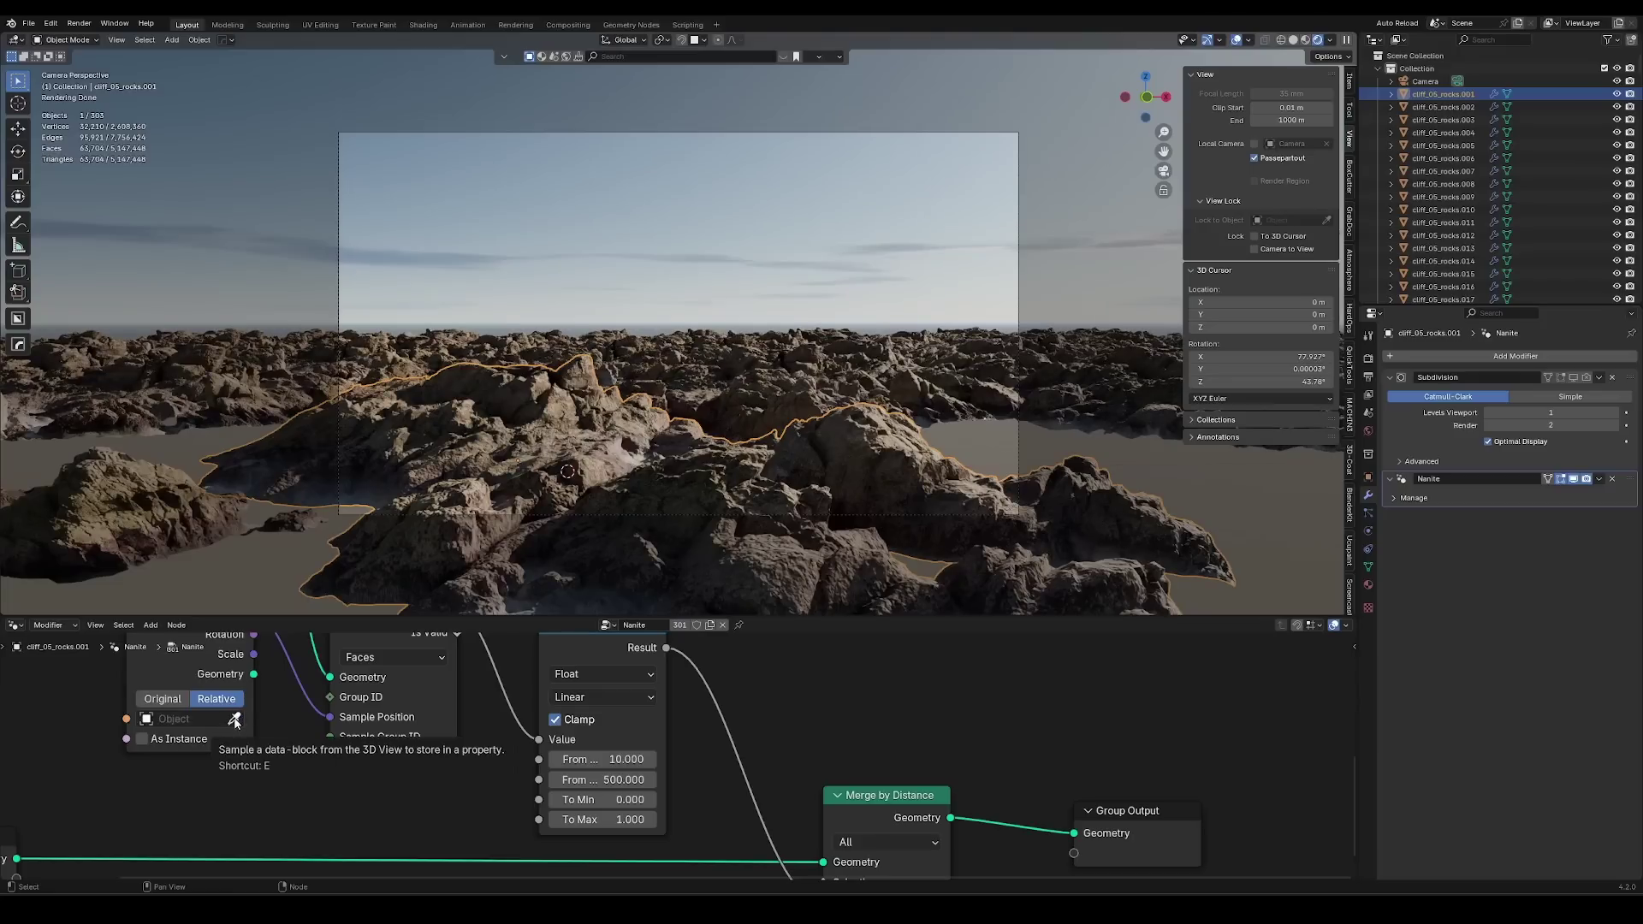
left_click(235, 722)
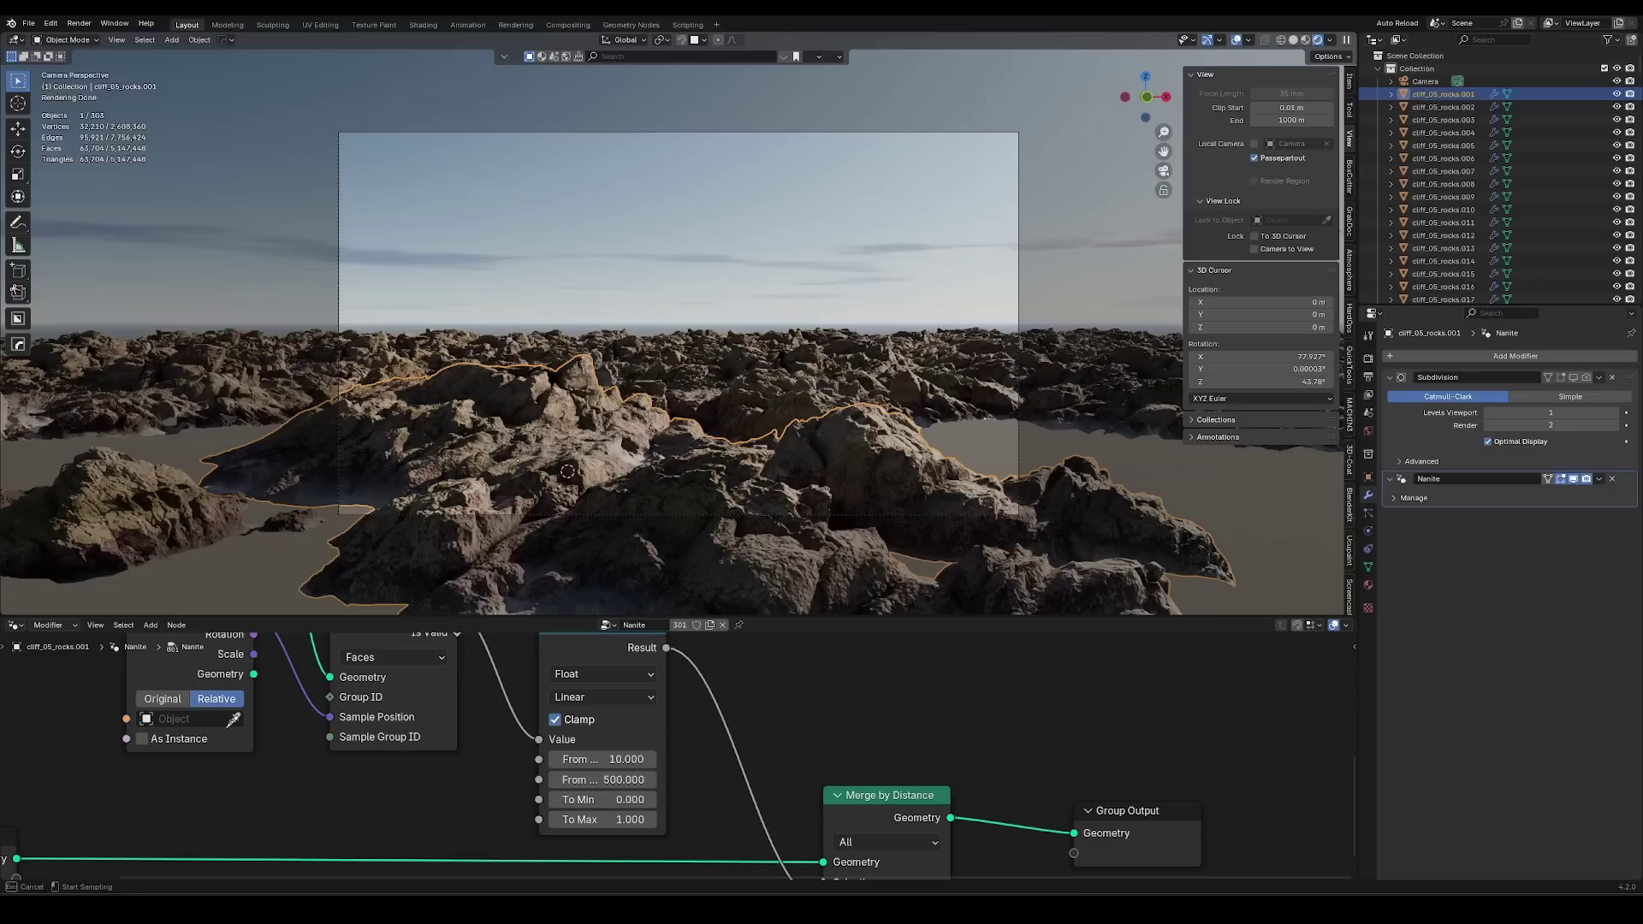
left_click(1425, 81)
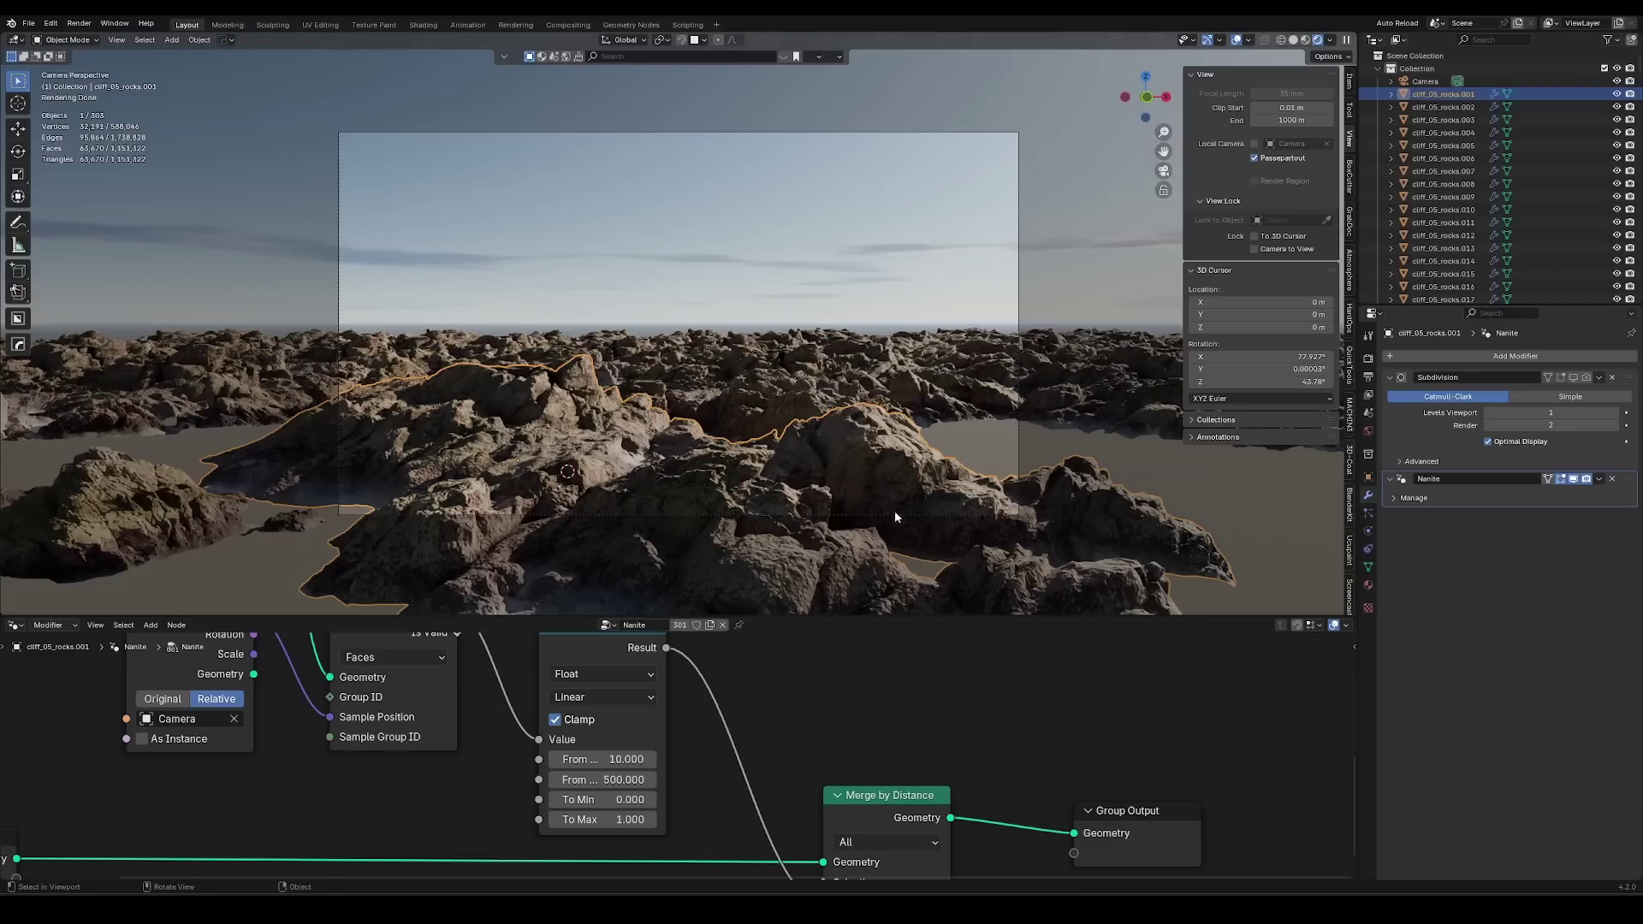
scroll(890, 495, "up", 2)
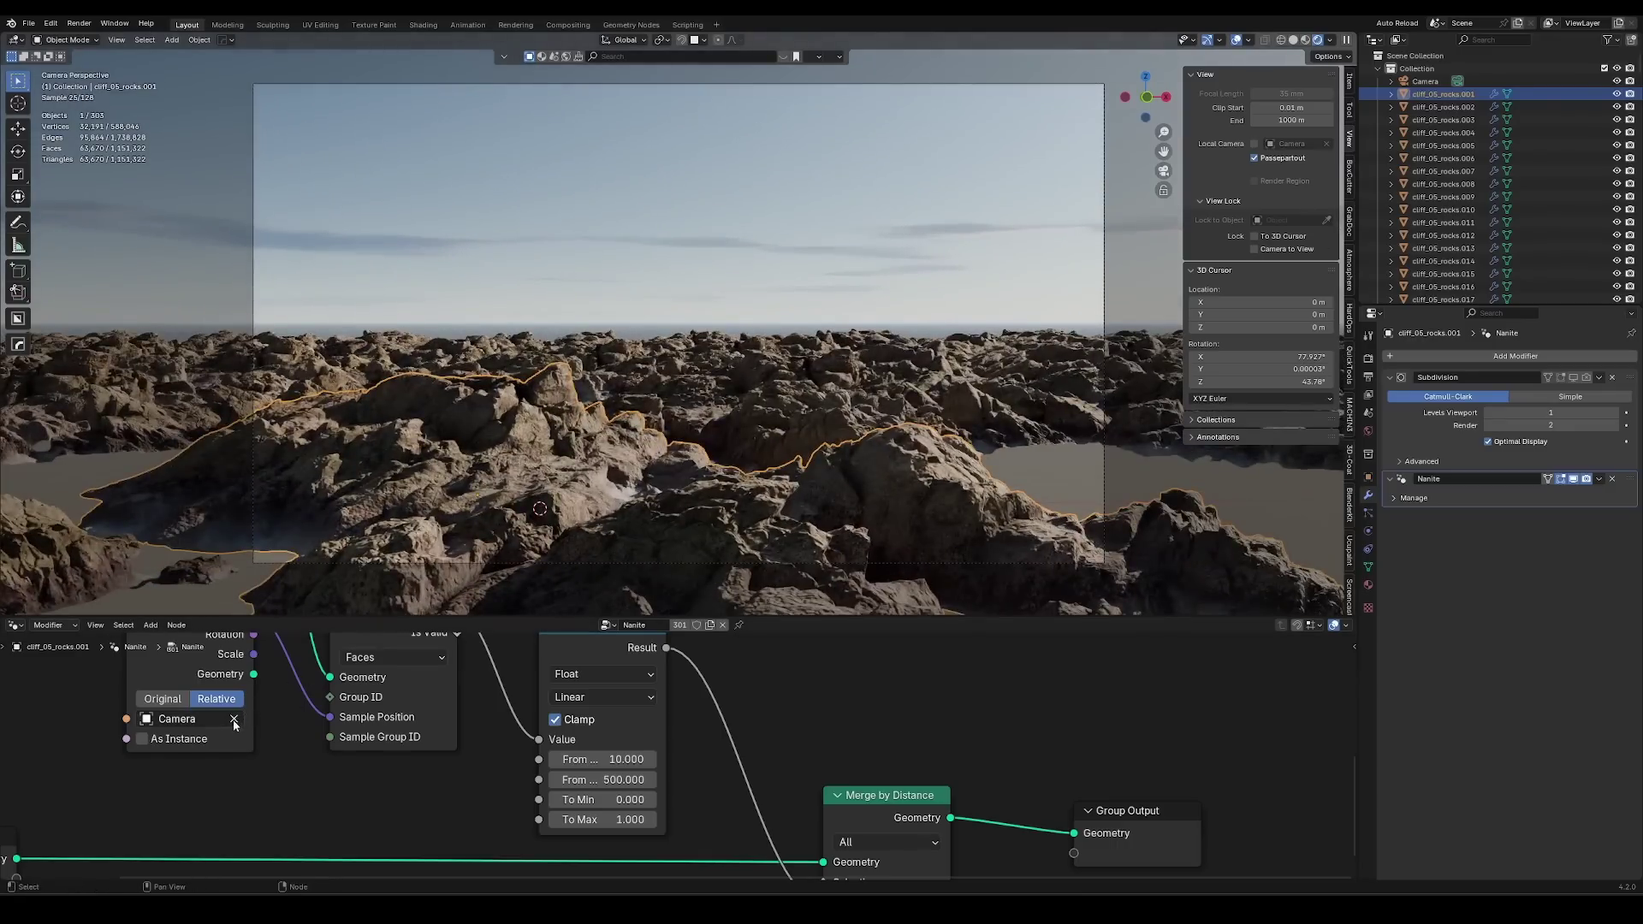
Clear the Object Info node's object and render the full-detail rock field at 1920 x 1080 px for comparison.
left_click(235, 720)
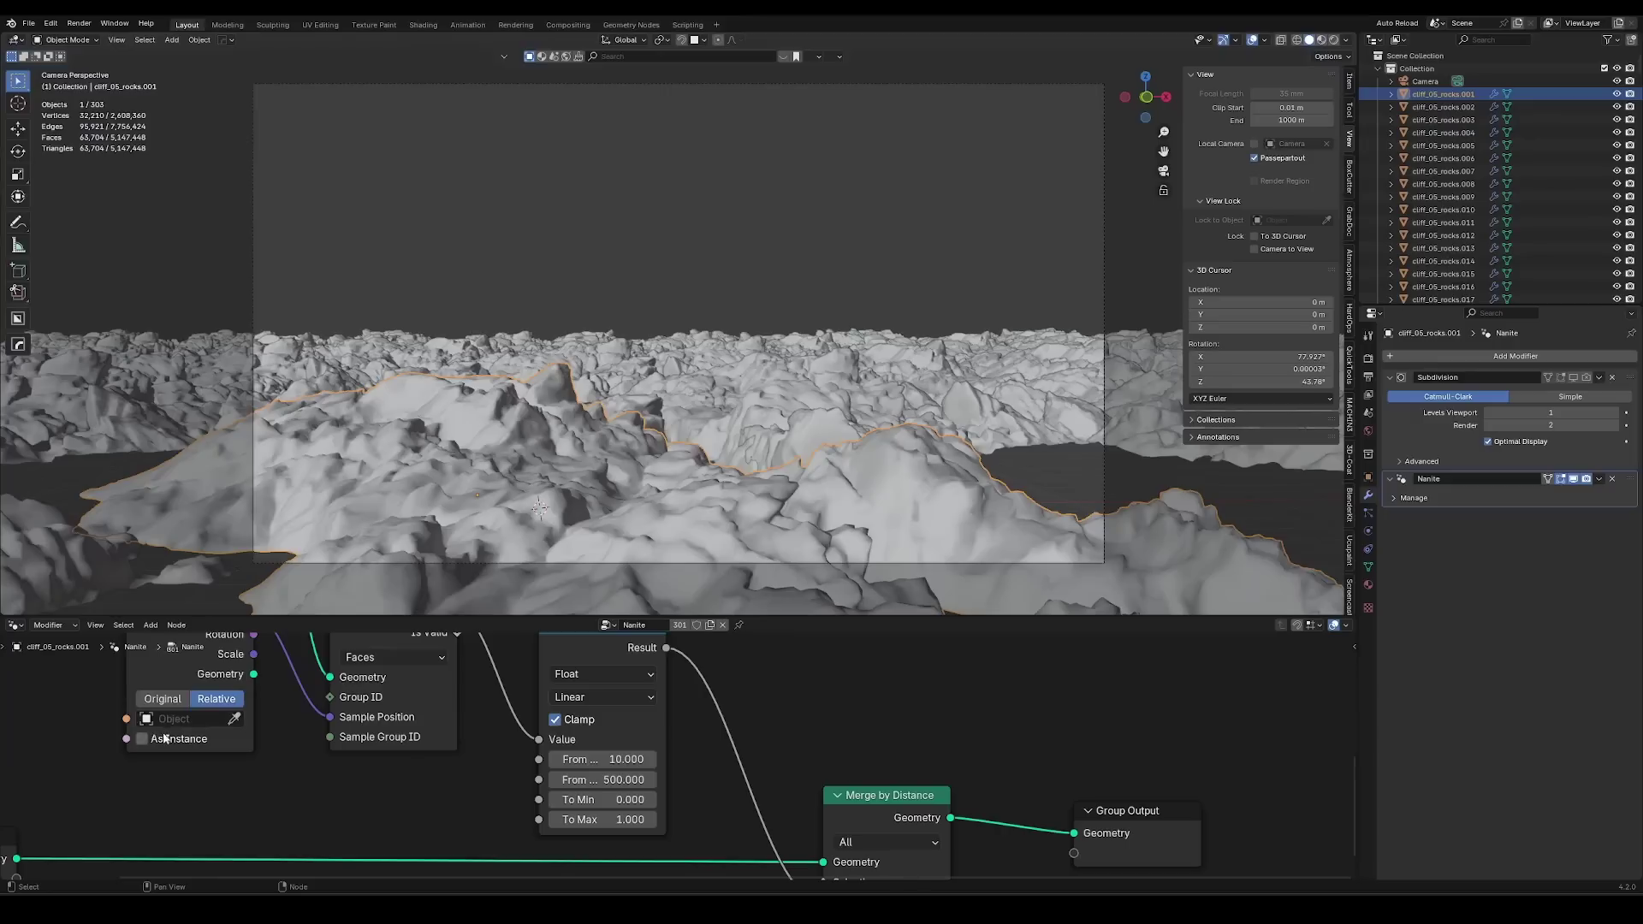
left_click(1368, 378)
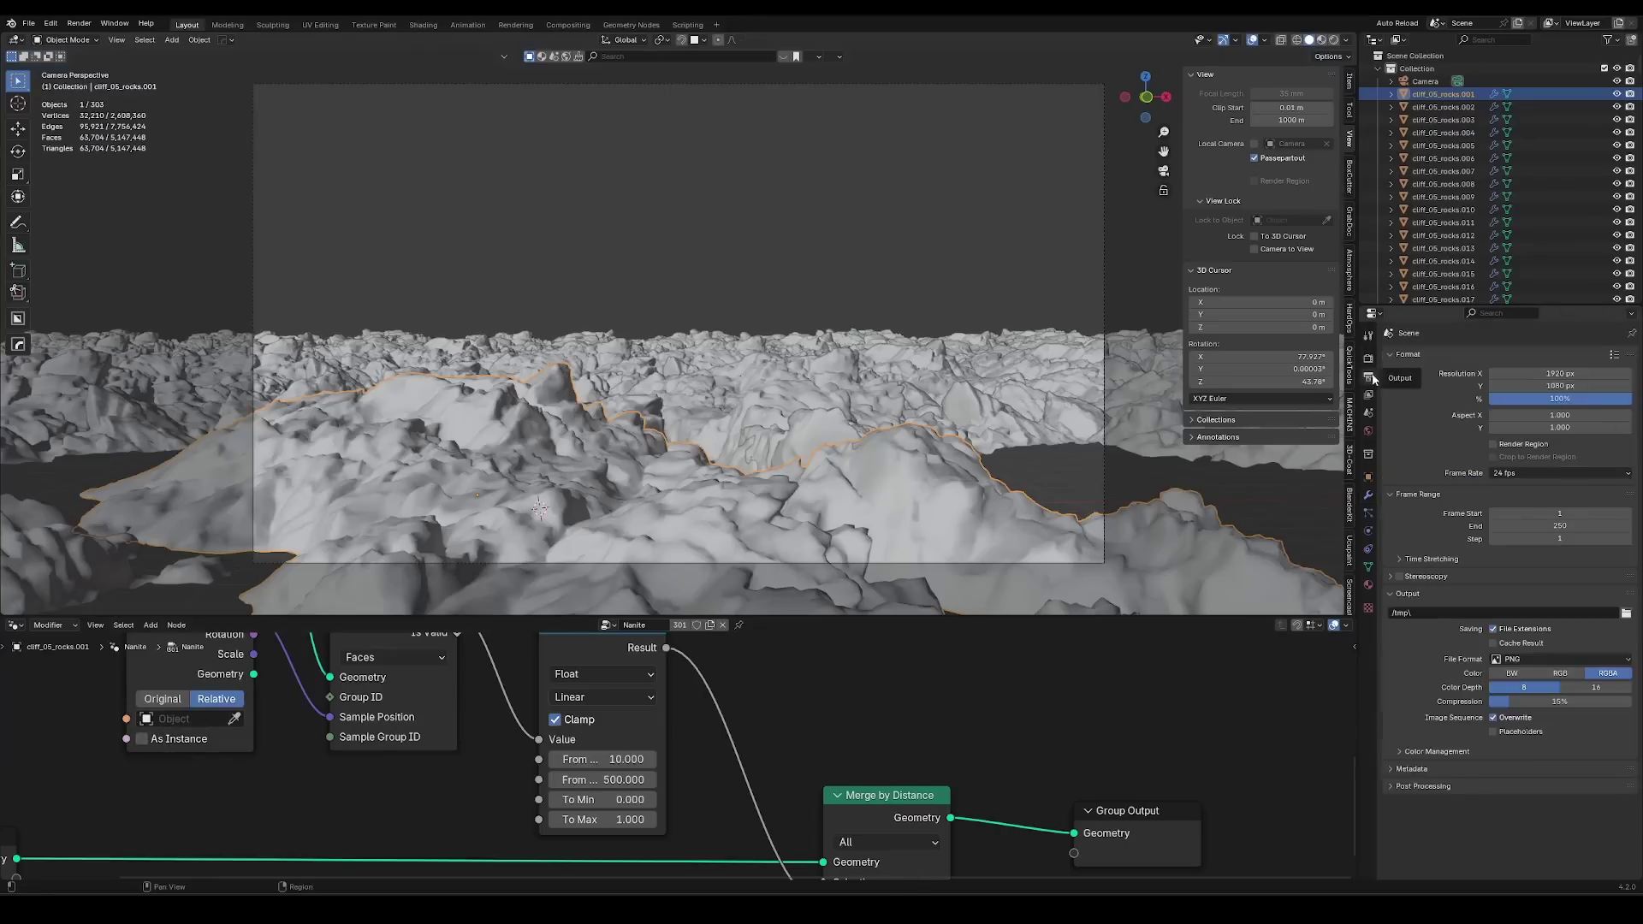
key("F12")
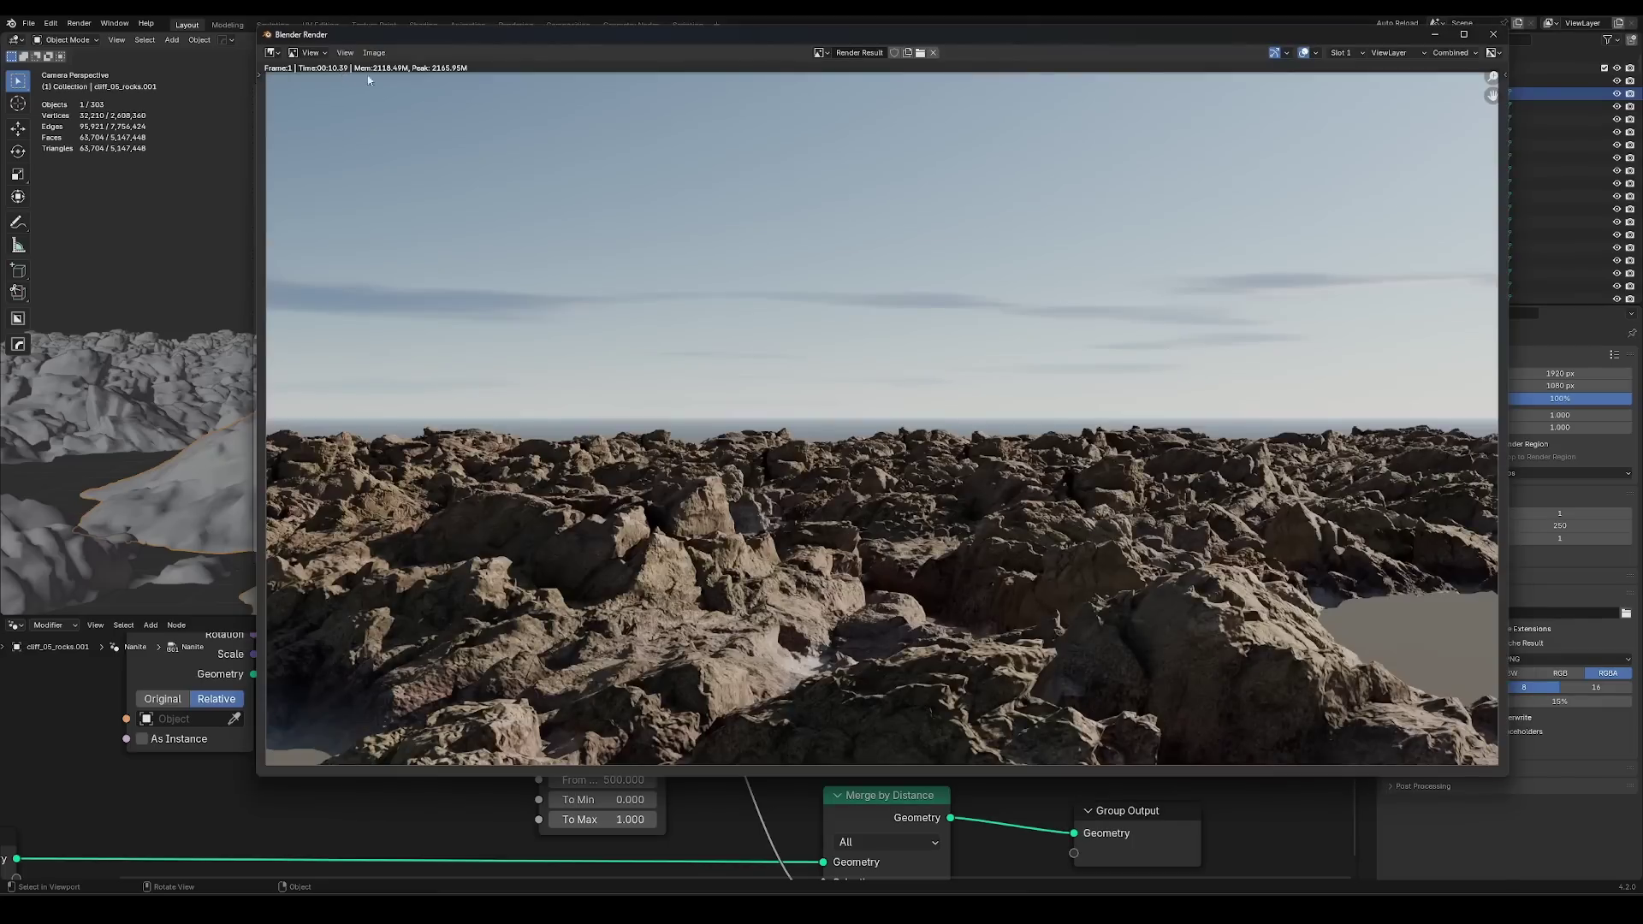
left_click(1494, 34)
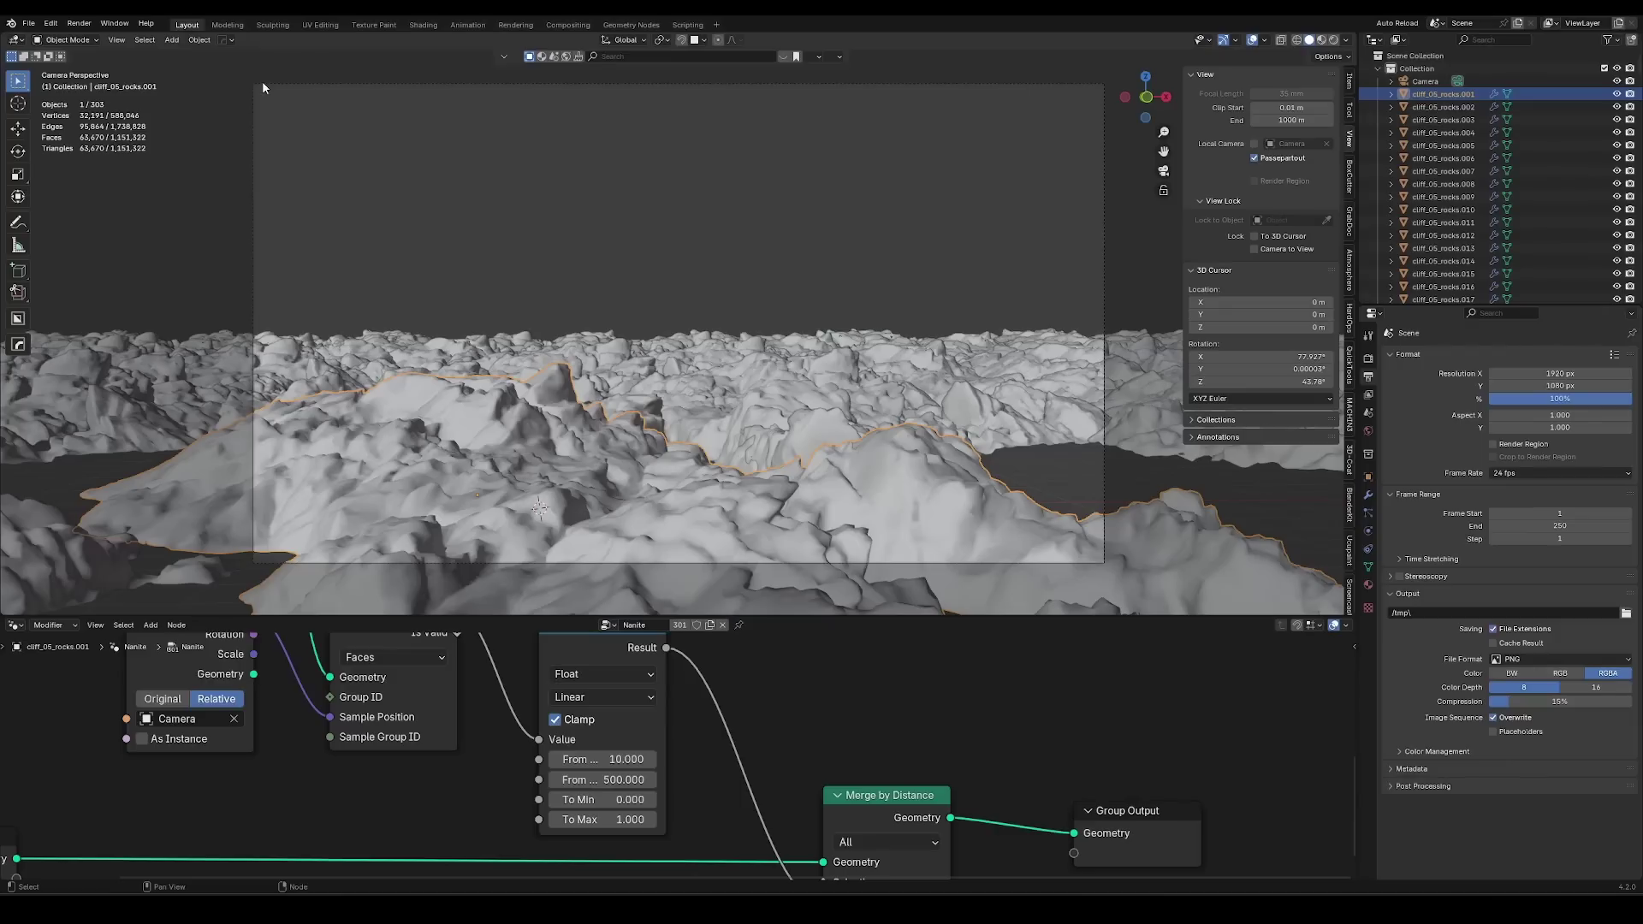
Render the rock field with Camera assigned in the Nanite tree, close the render and select a rock behind the foreground.
left_click(728, 216)
key("F12")
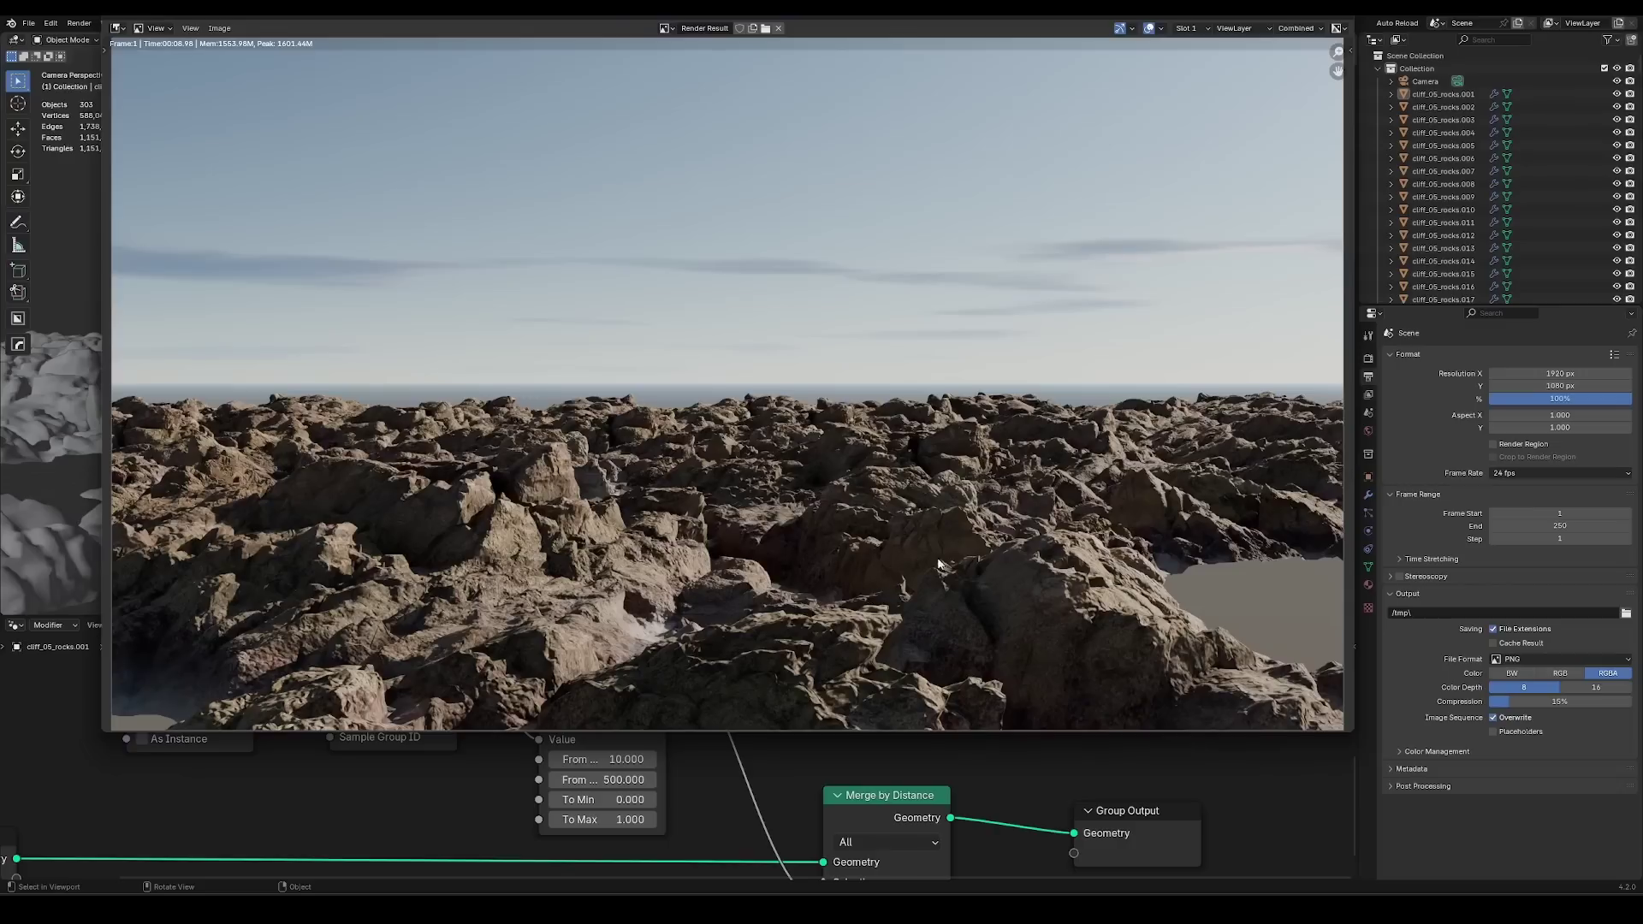
key("Escape")
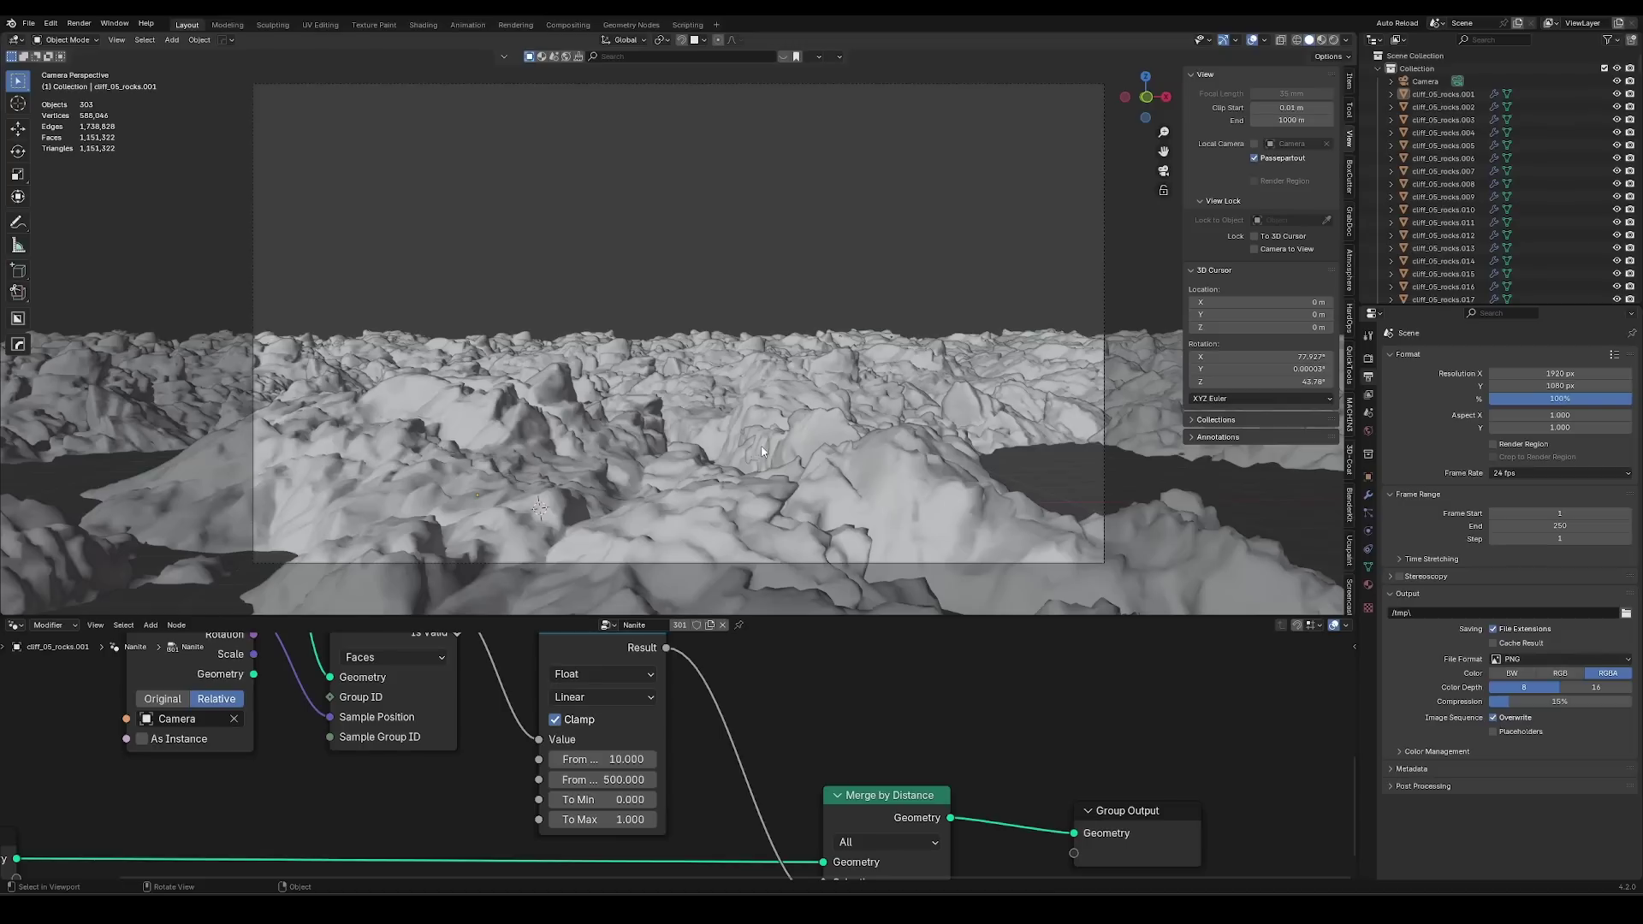
left_click(908, 366)
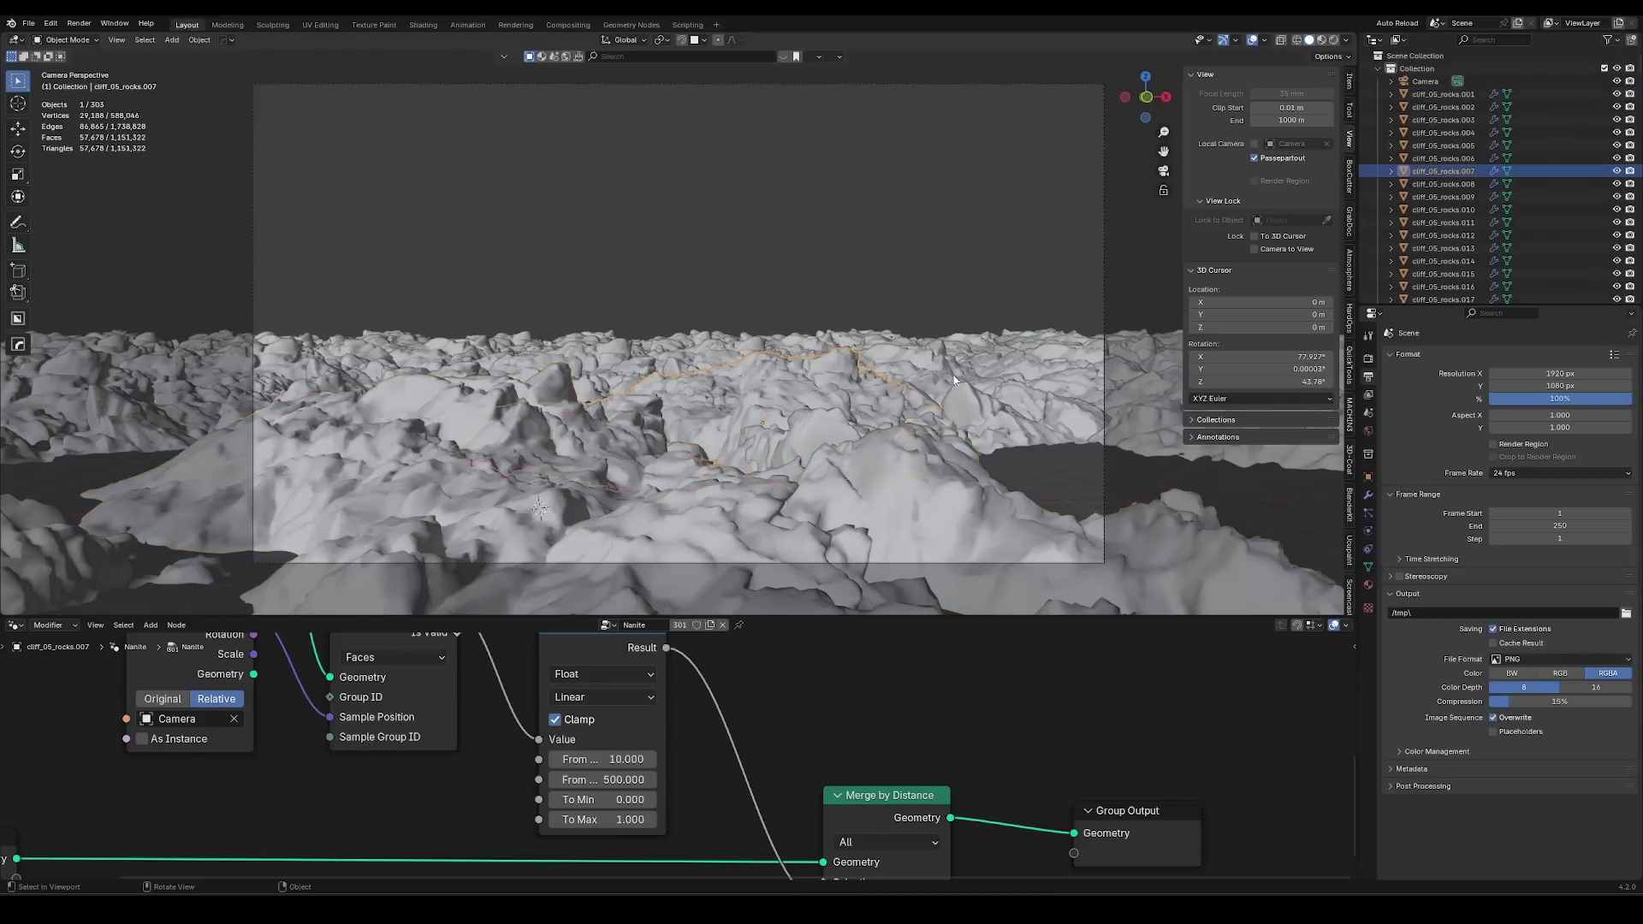